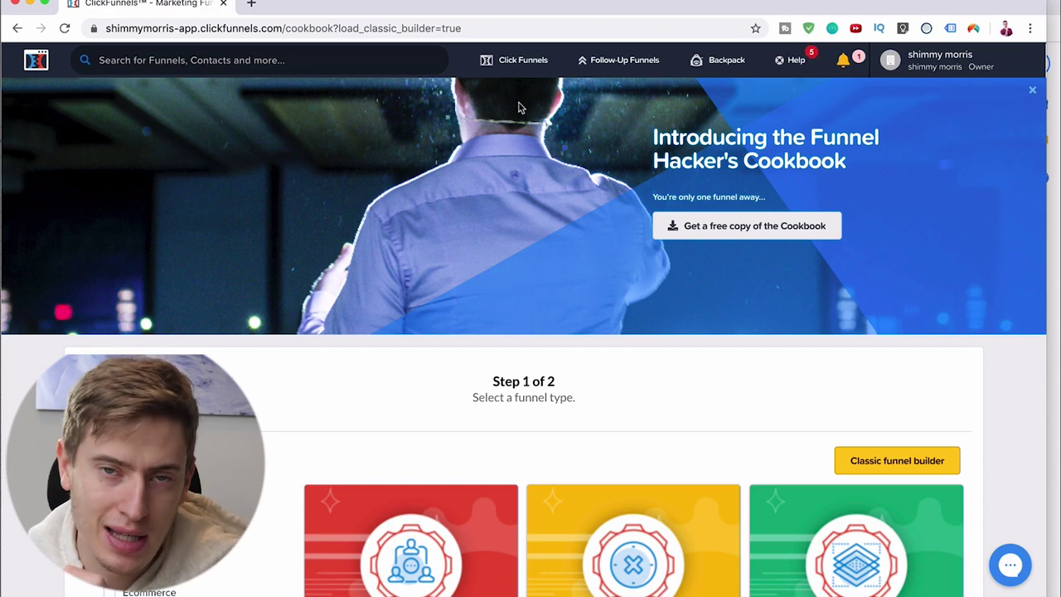
# Step: Show the Click Funnels dropdown listing Funnels, Contacts, Sales, Funnel Marketplace and Build Funnel
pyautogui.moveTo(522, 71)
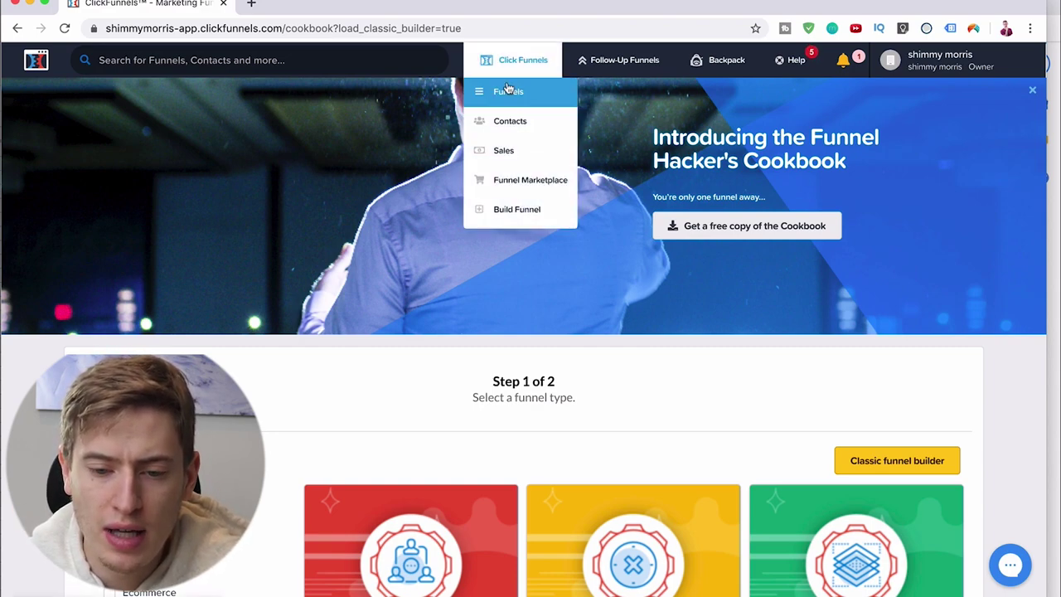
# Step: Build a new 'youtube test' email-collection funnel with the classic step-by-step builder
pyautogui.click(508, 89)
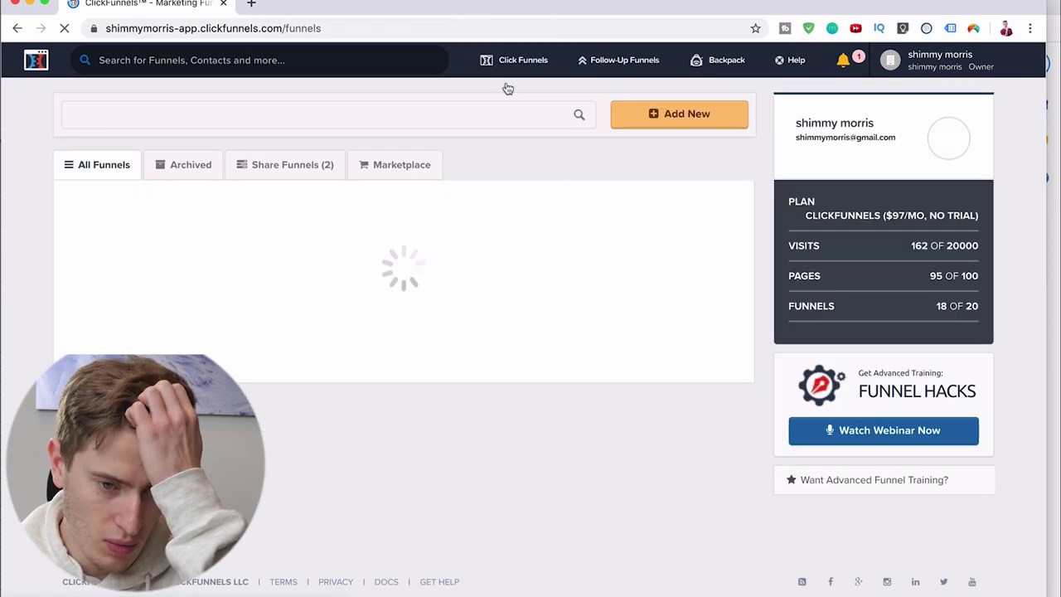
pyautogui.click(636, 122)
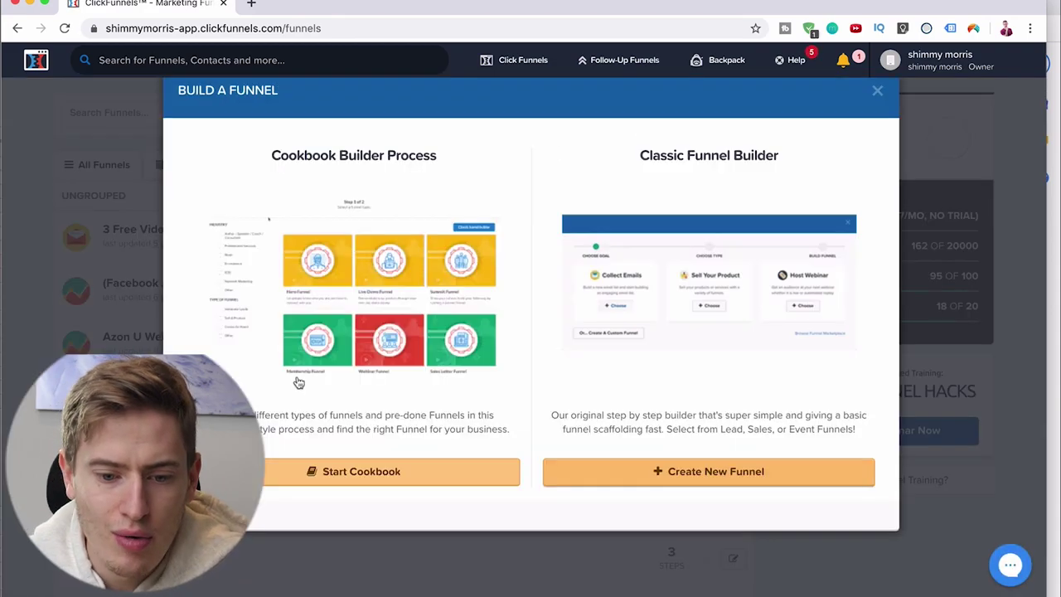
pyautogui.click(653, 470)
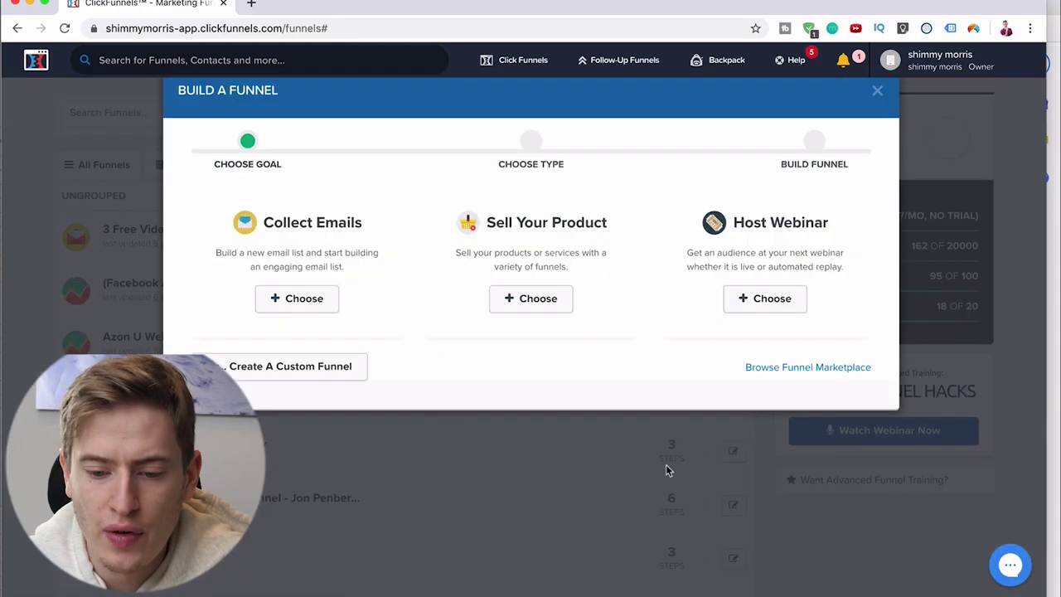
pyautogui.click(321, 309)
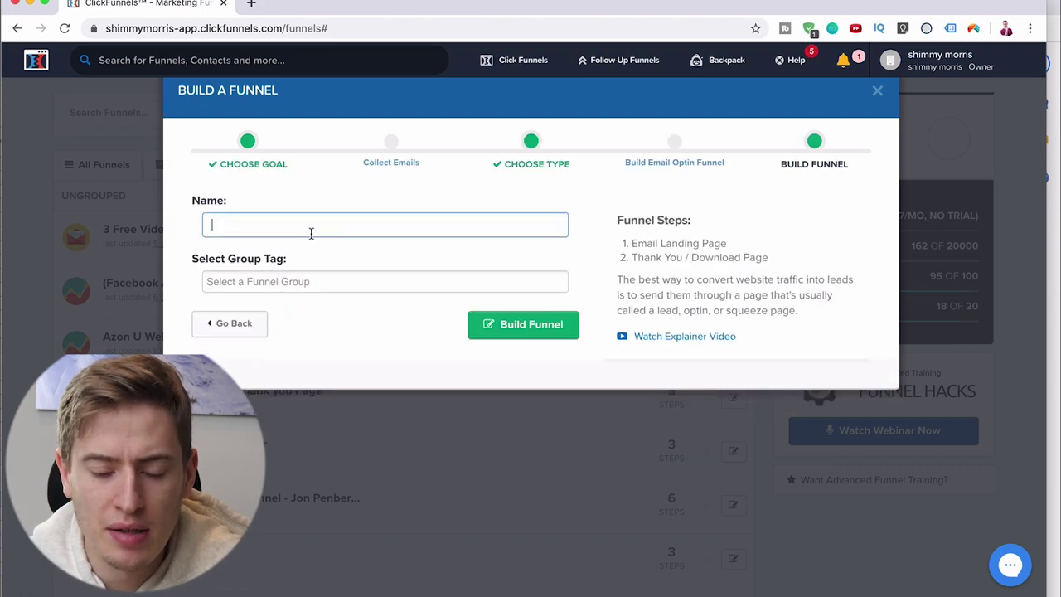
pyautogui.write('youtube test')
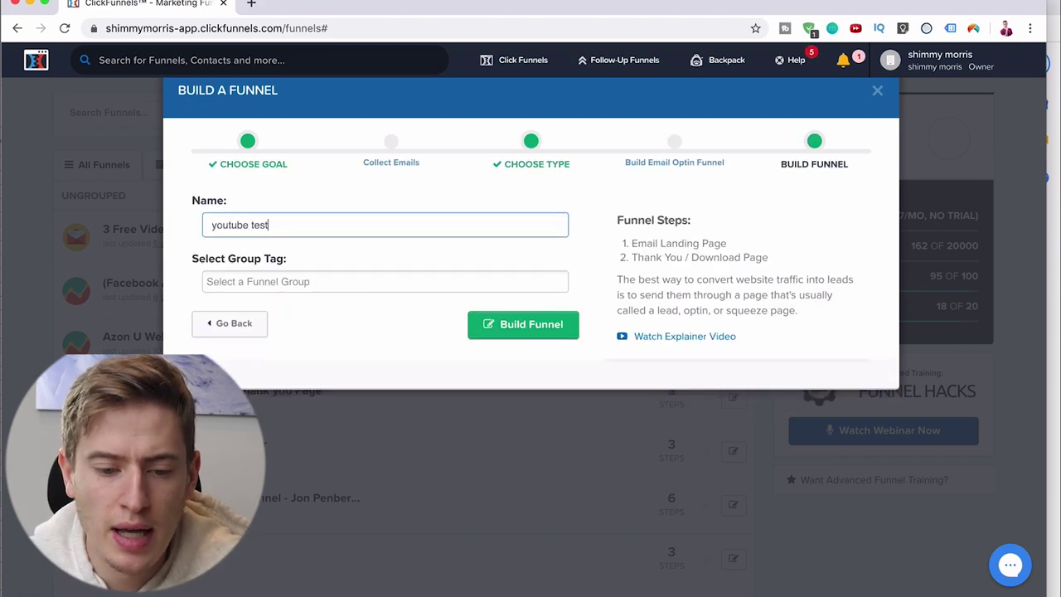
pyautogui.click(498, 331)
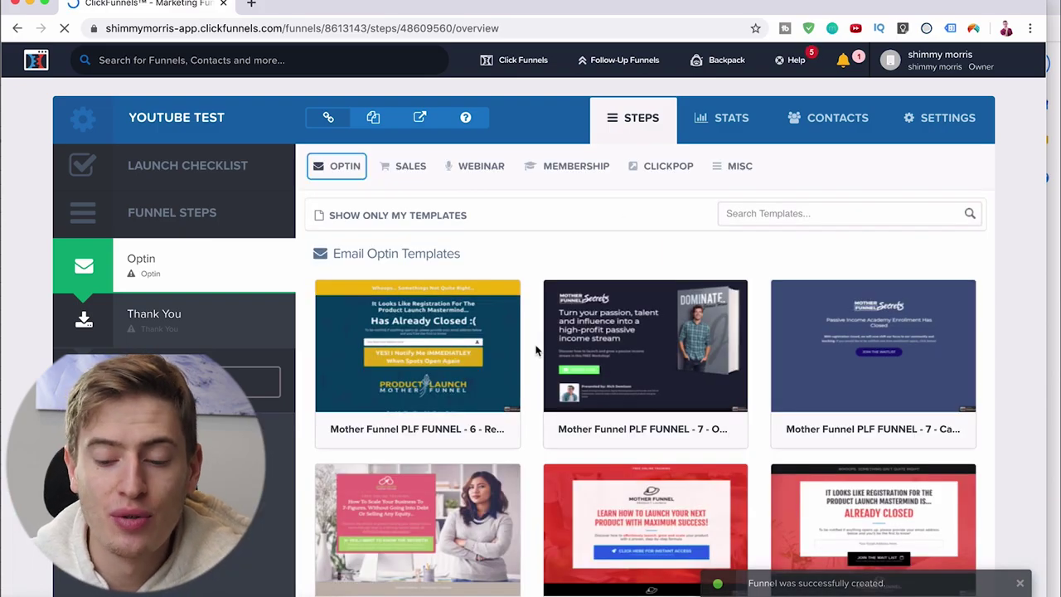
# Step: Browse the Email Optin Templates and apply Optin Blank Start to the Optin step
pyautogui.scroll(-20, 536, 351)
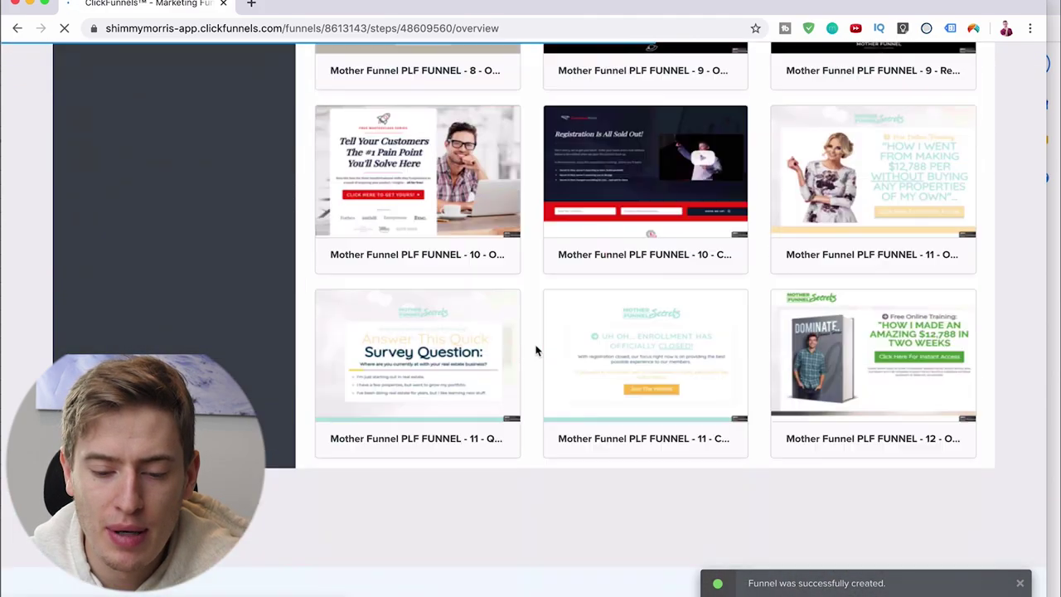
pyautogui.scroll(6, 535, 351)
pyautogui.scroll(10, 535, 350)
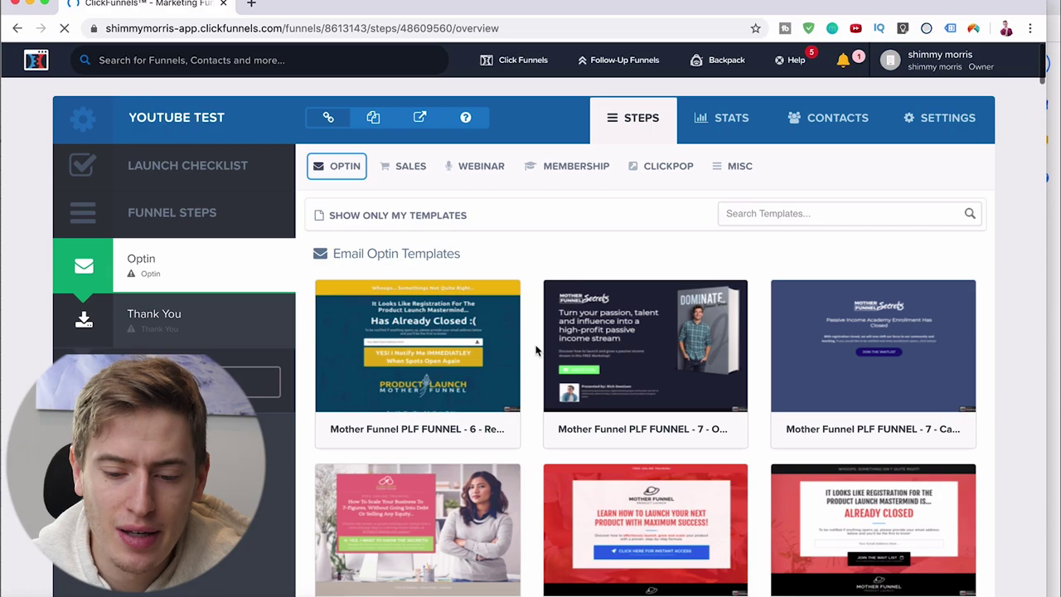
pyautogui.scroll(-20, 536, 351)
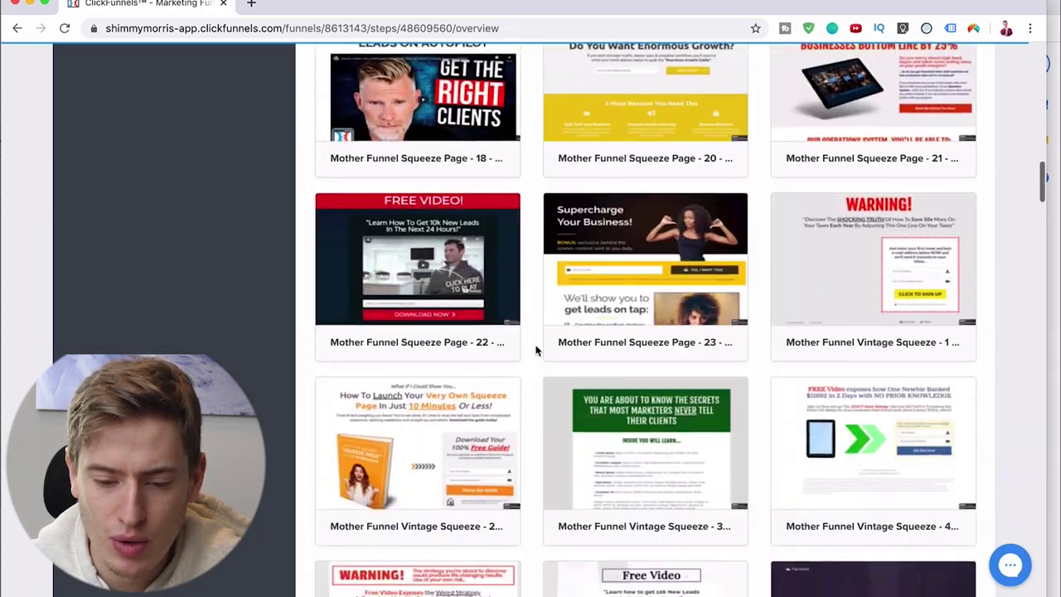
pyautogui.scroll(-20, 536, 350)
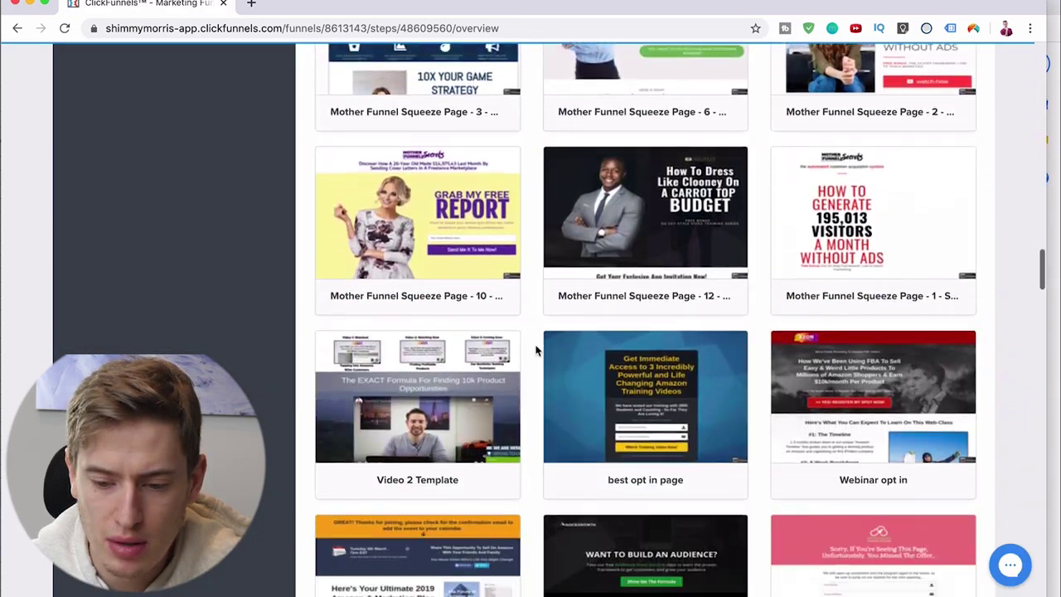
pyautogui.scroll(-20, 535, 350)
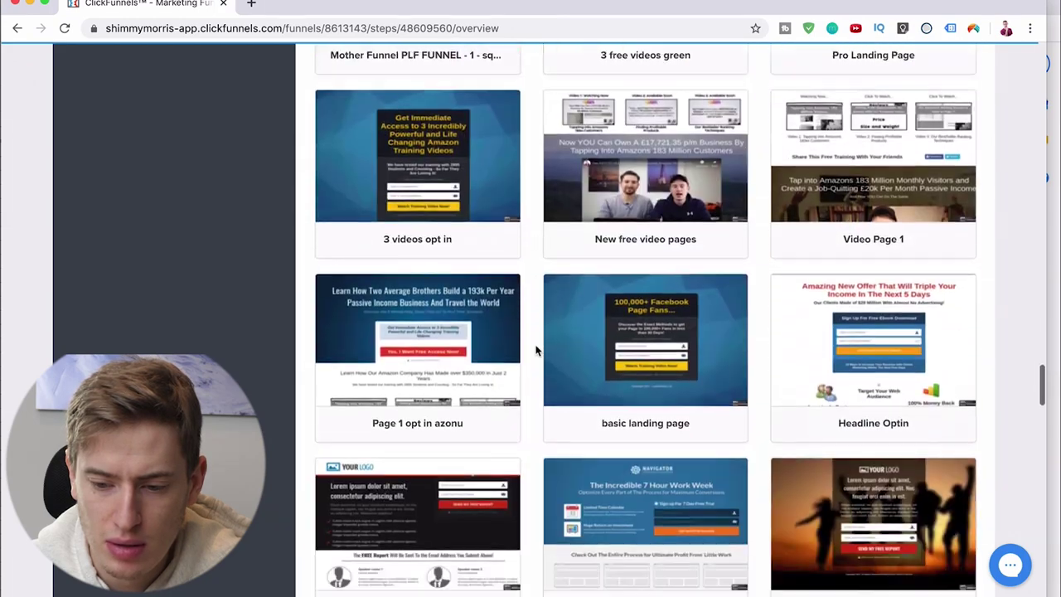
pyautogui.scroll(-20, 536, 351)
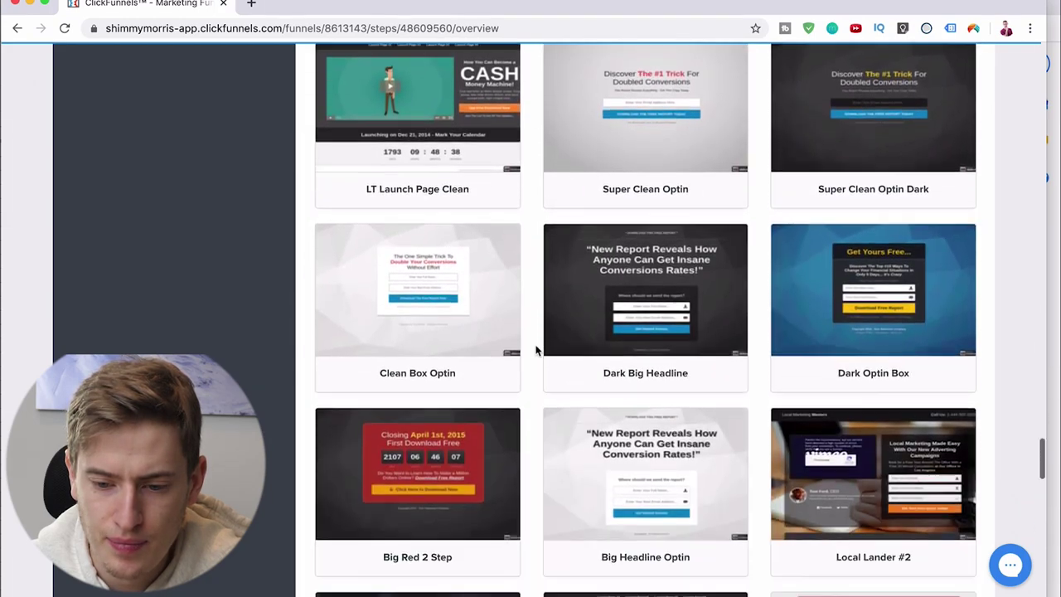
pyautogui.scroll(-20, 536, 351)
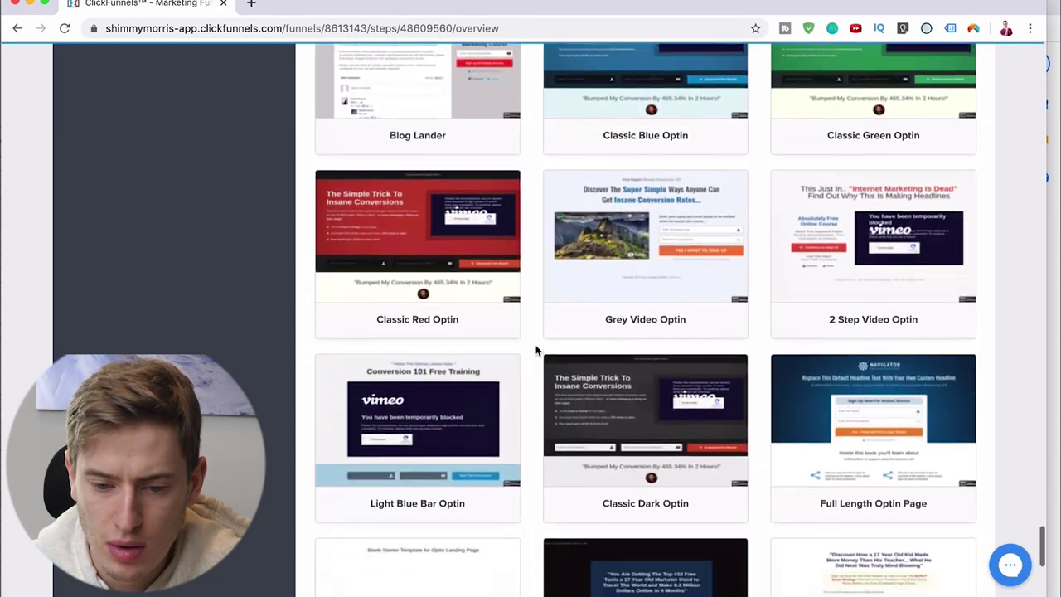
pyautogui.scroll(-5, 536, 351)
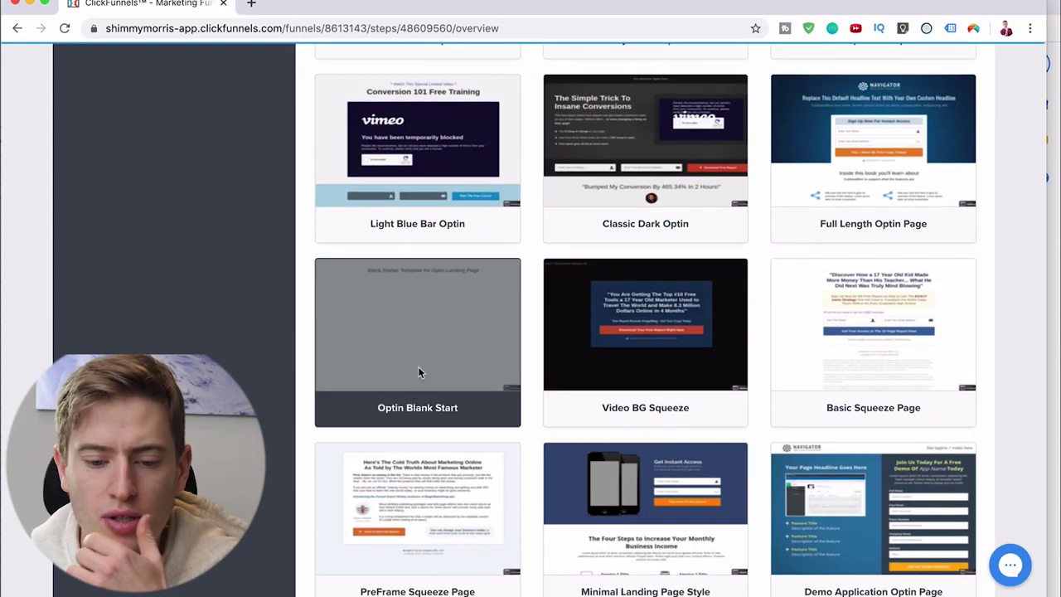
pyautogui.click(444, 381)
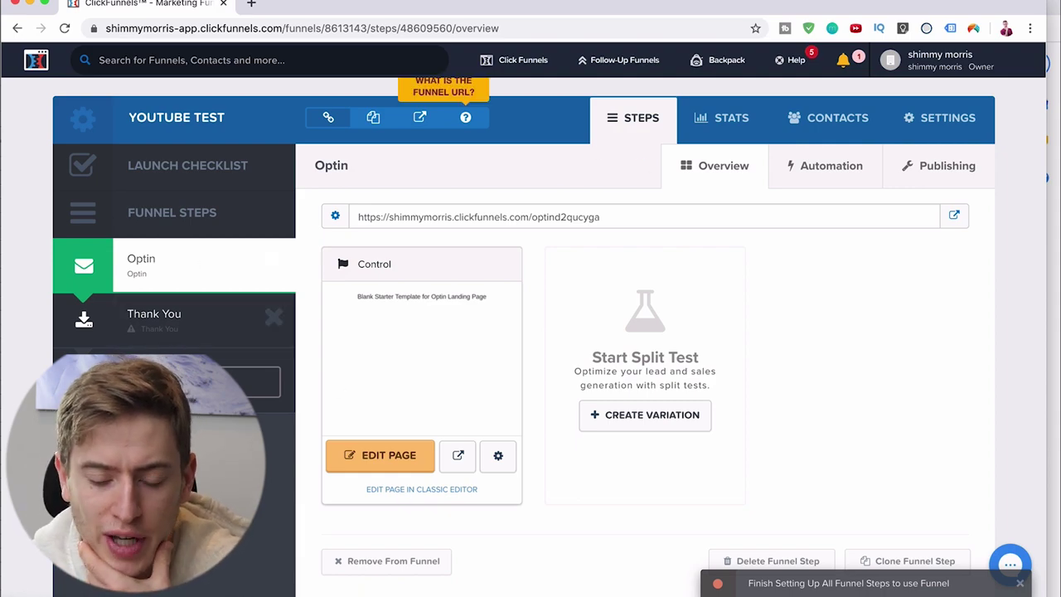
pyautogui.scroll(-2, 407, 556)
pyautogui.scroll(-1, 407, 556)
pyautogui.scroll(3, 539, 407)
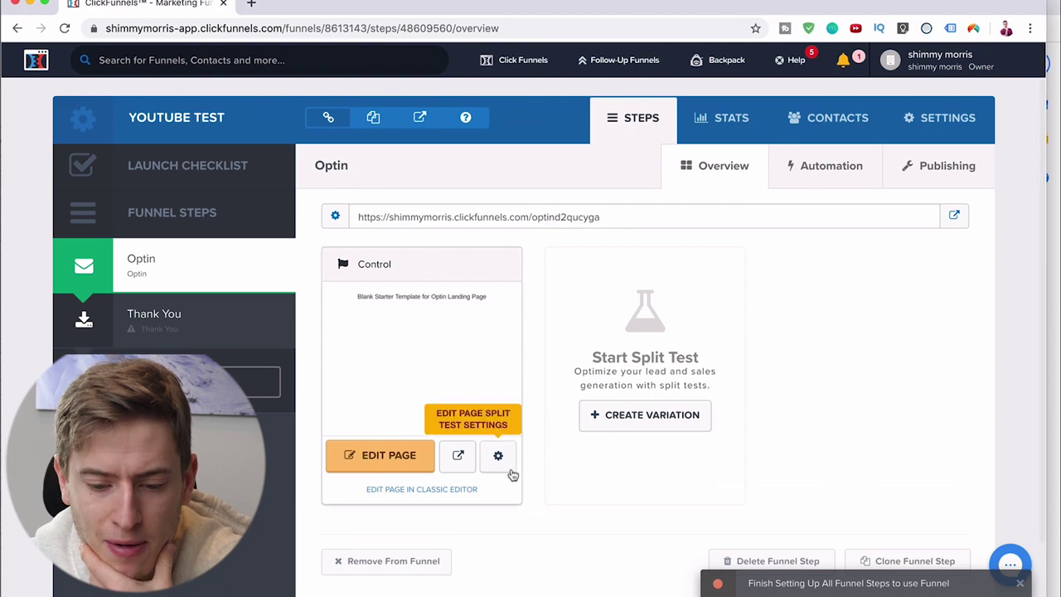
pyautogui.click(496, 456)
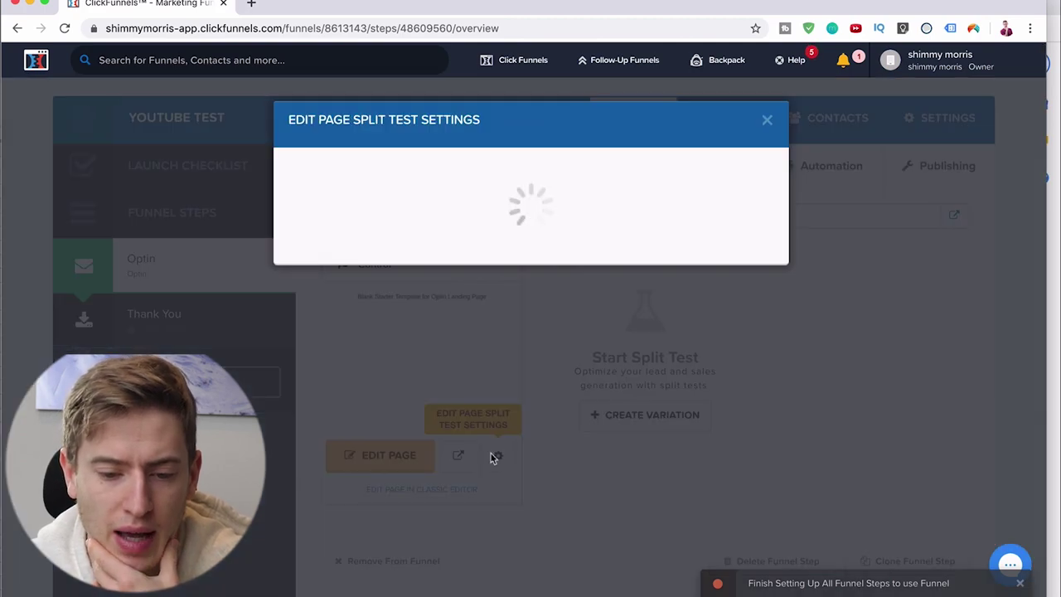
pyautogui.moveTo(373, 288); pyautogui.dragTo(345, 289)
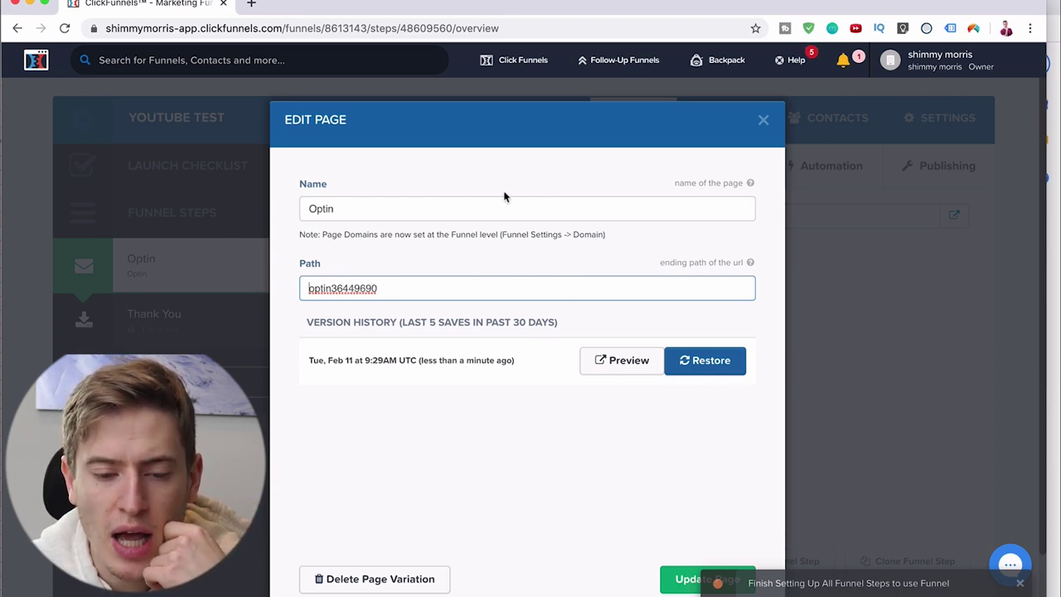
pyautogui.click(763, 119)
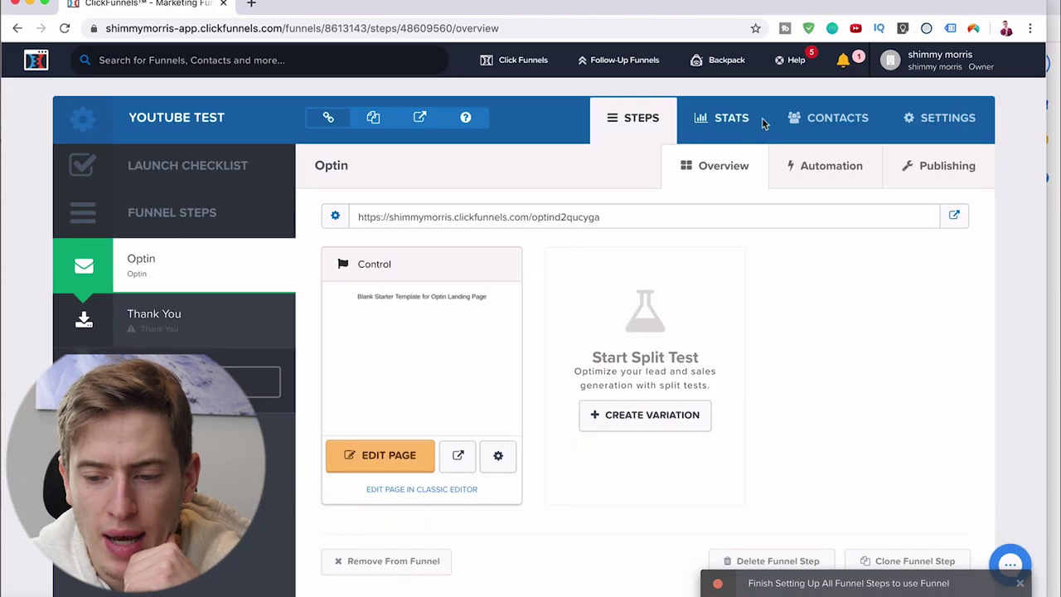
pyautogui.click(956, 131)
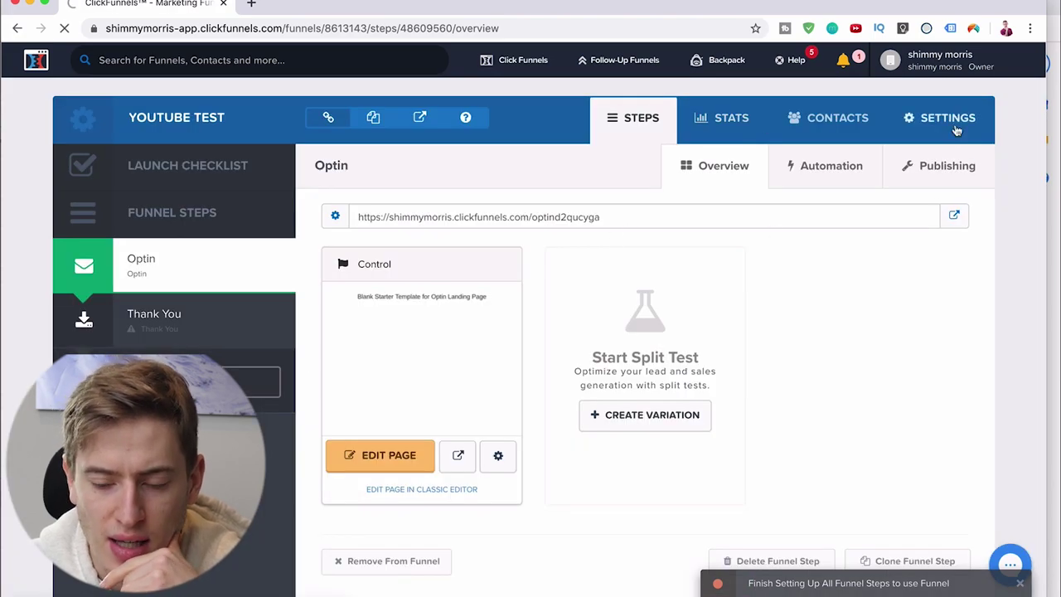
# Step: Review the SMTP Configuration and Domain options without changes, then return to the Optin step
pyautogui.scroll(-2, 774, 359)
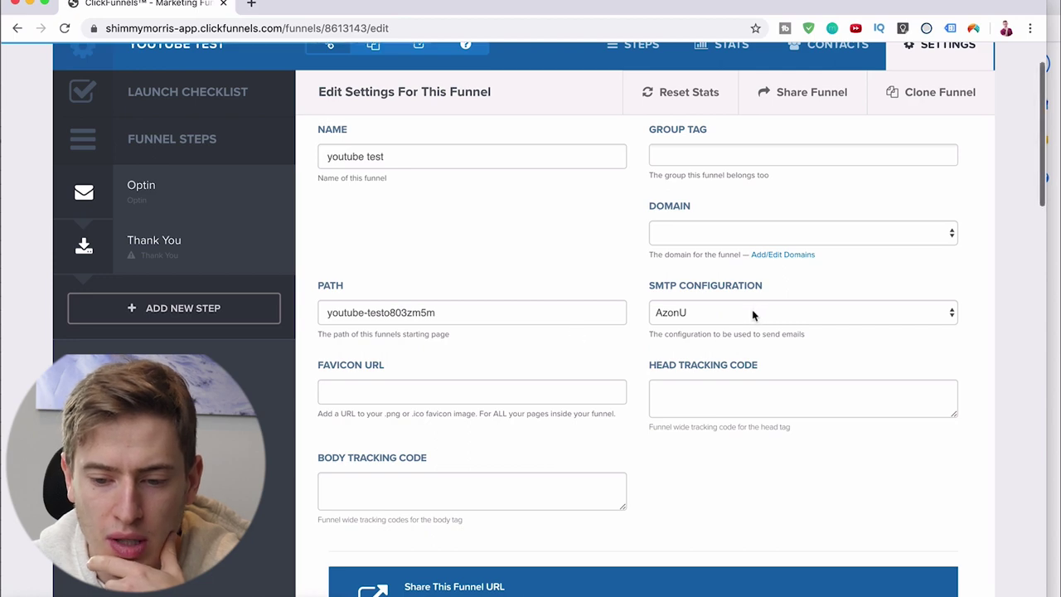
pyautogui.click(752, 313)
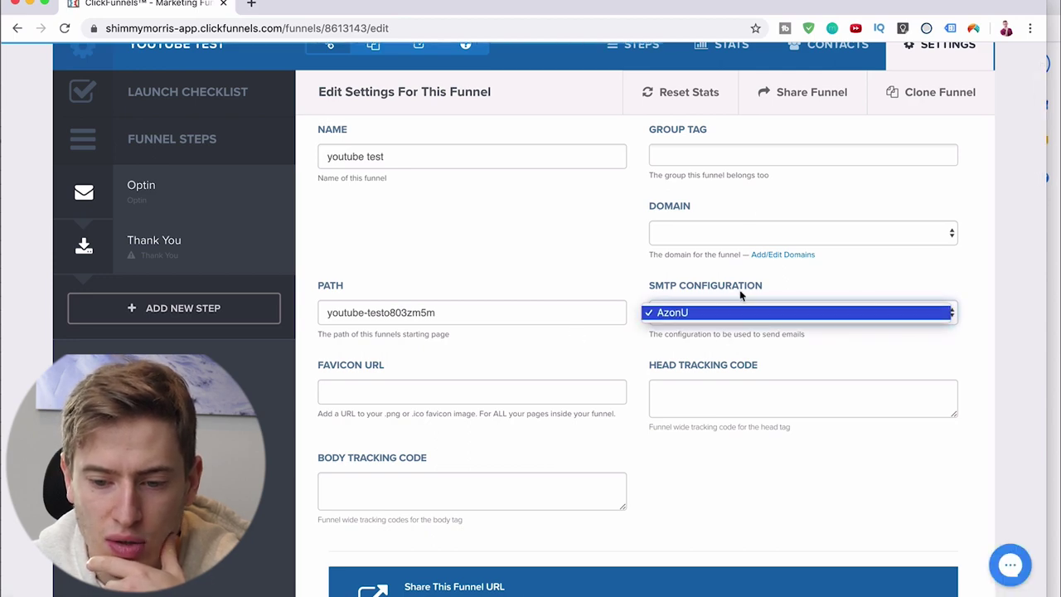
pyautogui.click(739, 289)
pyautogui.click(750, 233)
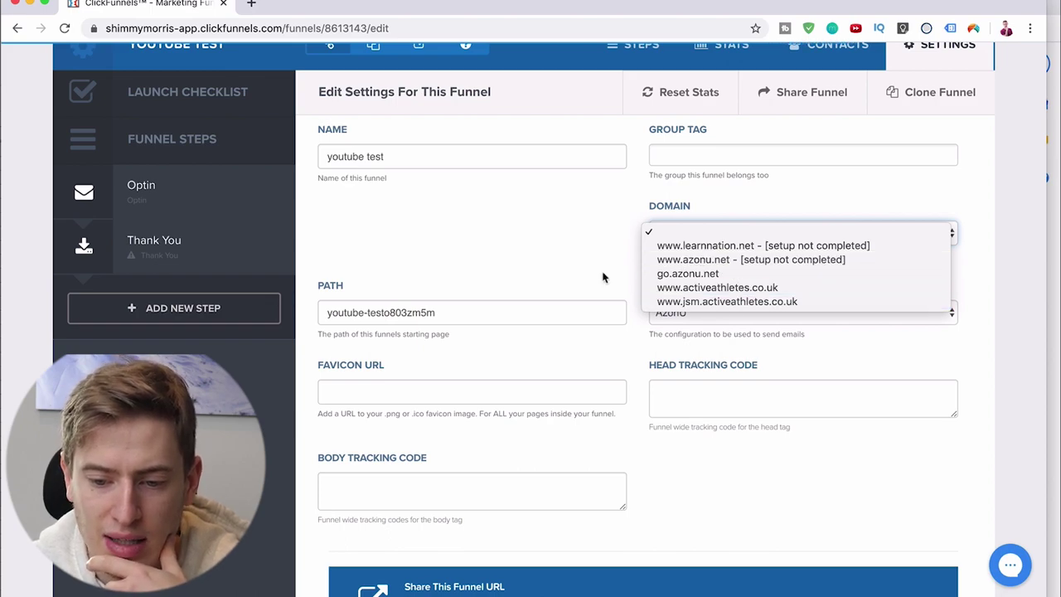
pyautogui.click(578, 268)
pyautogui.scroll(1, 578, 268)
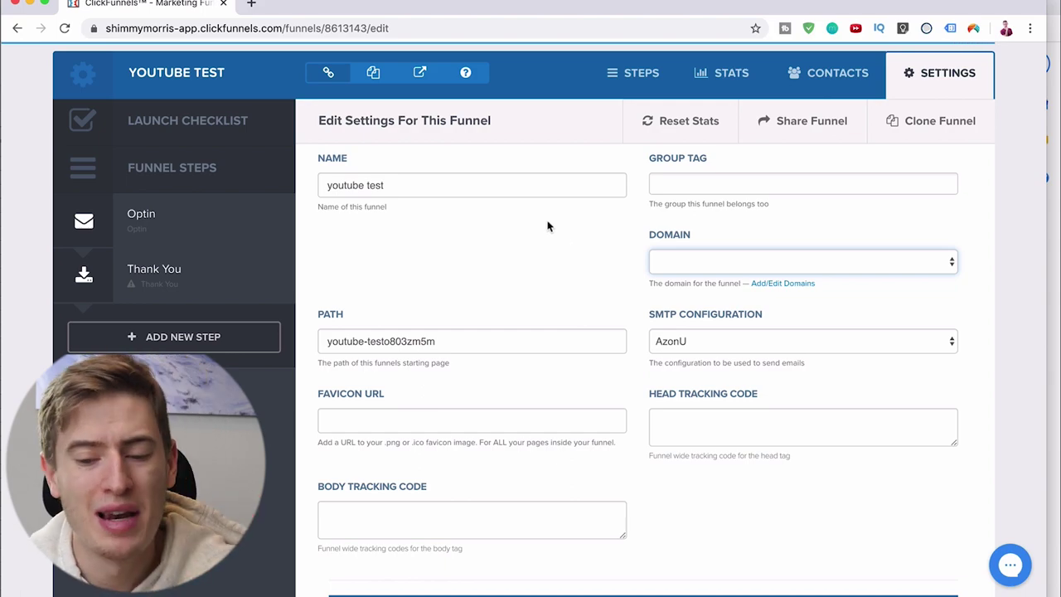
pyautogui.scroll(1, 547, 226)
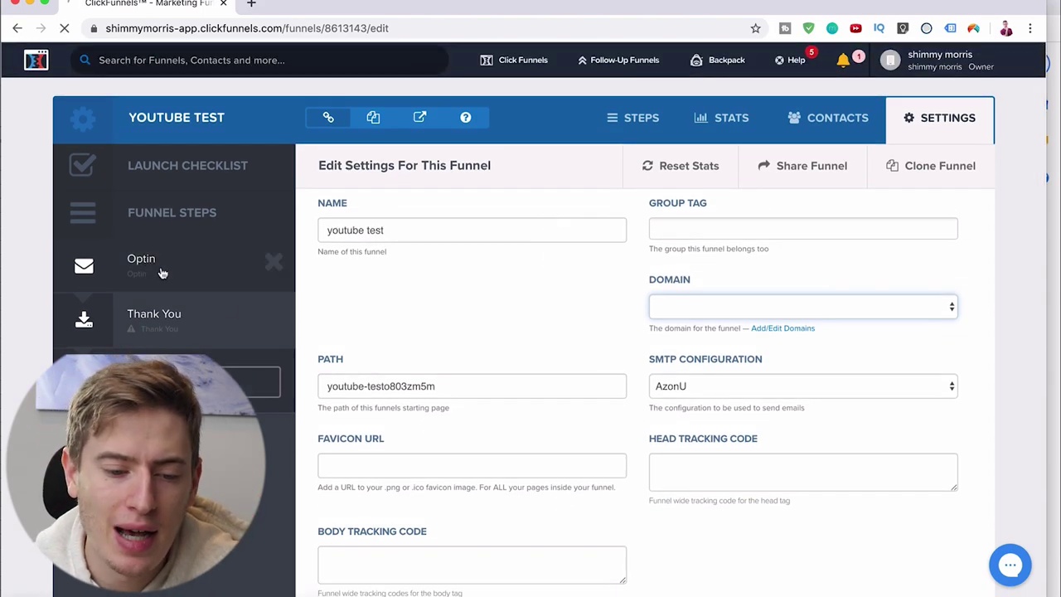
pyautogui.click(201, 288)
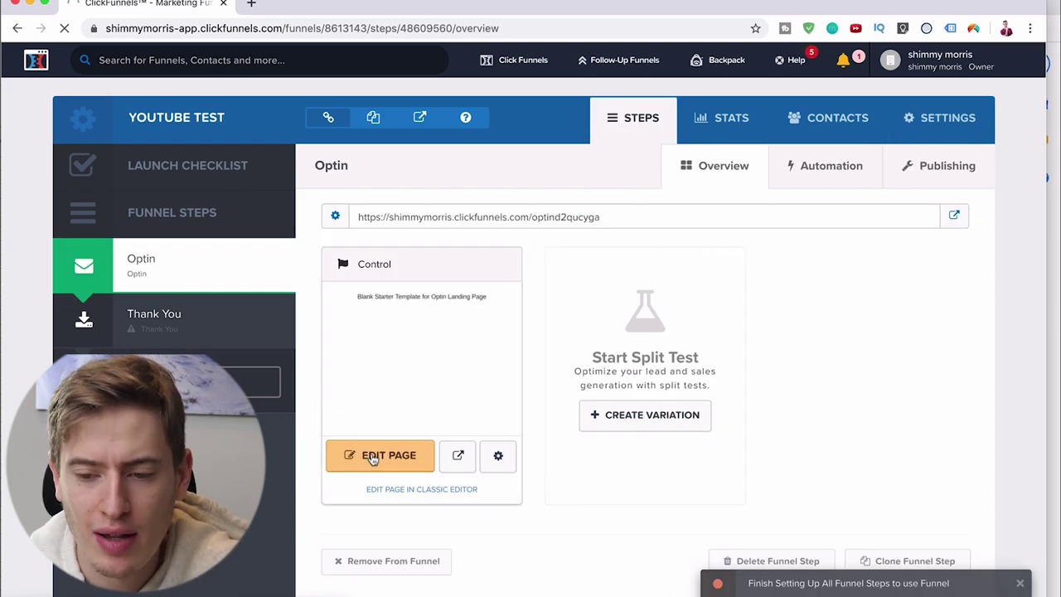
# Step: Open the Optin page in the editor and delete the Blank Starter Template heading
pyautogui.click(372, 459)
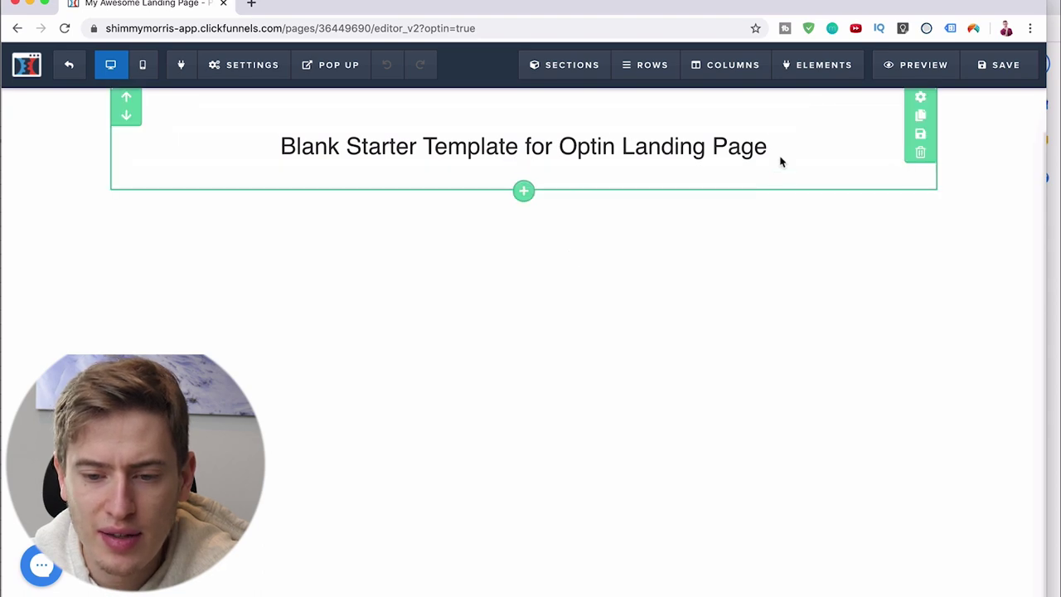
pyautogui.click(901, 124)
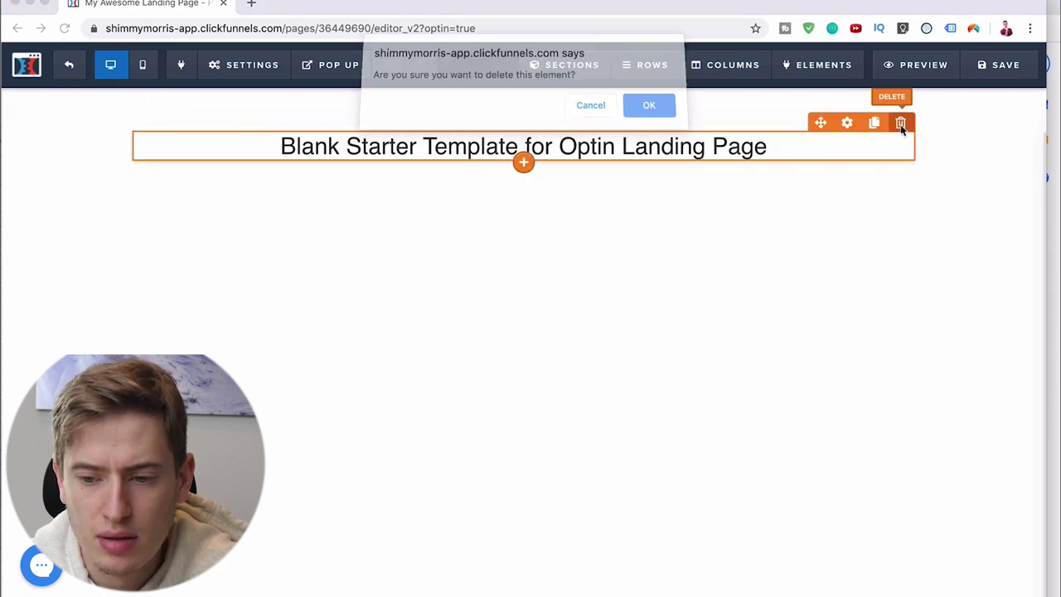
pyautogui.click(649, 108)
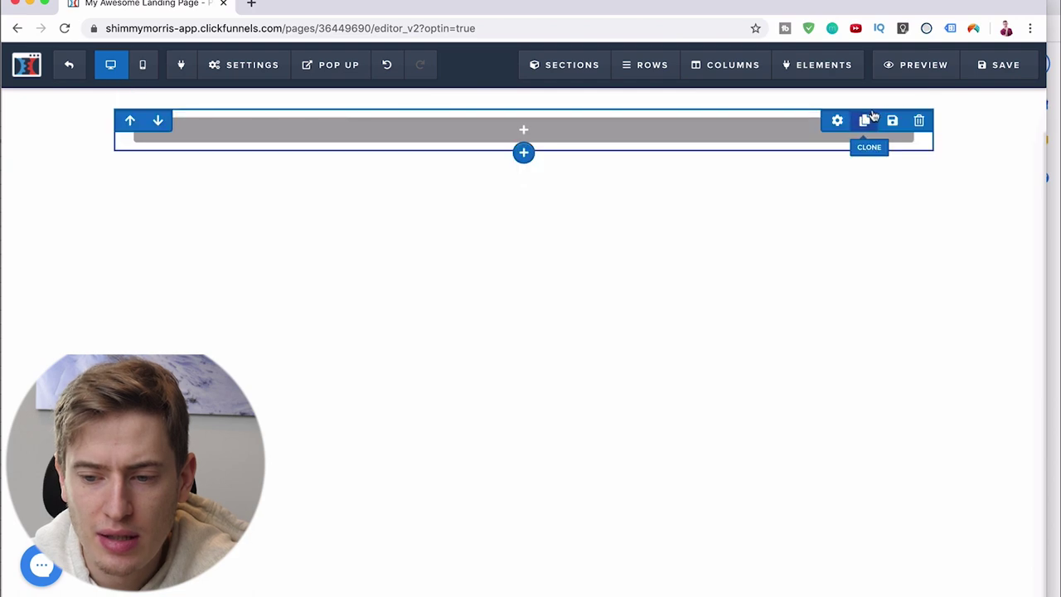
# Step: Delete the leftover empty row and then the whole section, confirming each
pyautogui.click(906, 122)
pyautogui.click(655, 113)
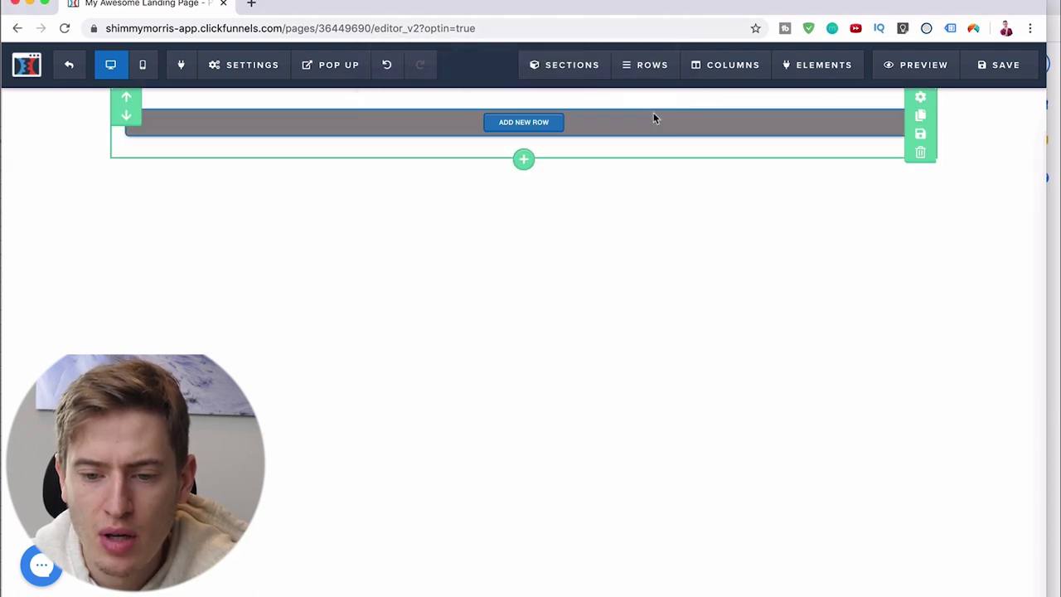
pyautogui.click(921, 155)
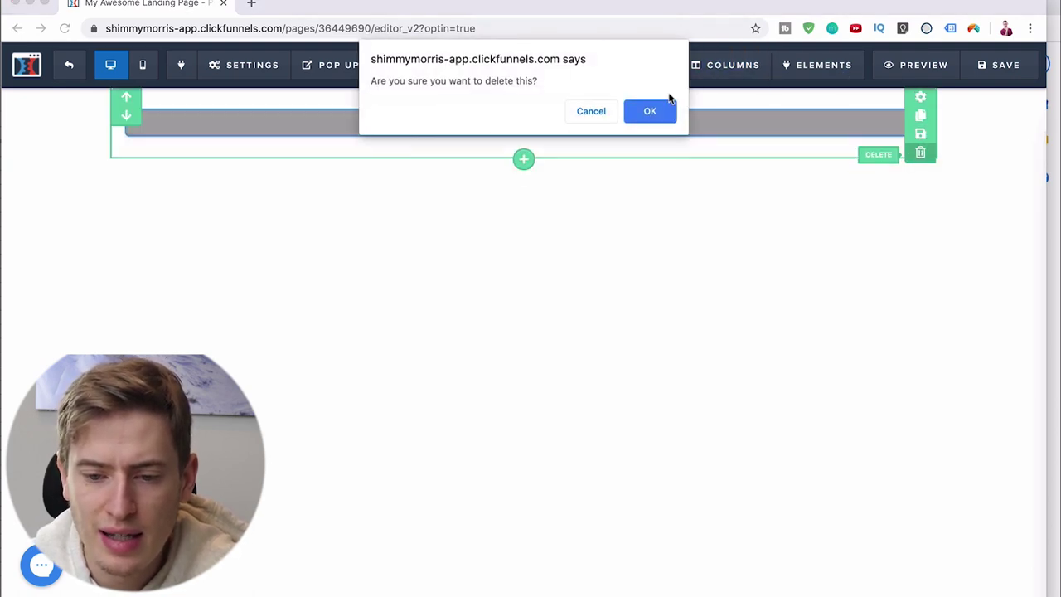
pyautogui.click(645, 112)
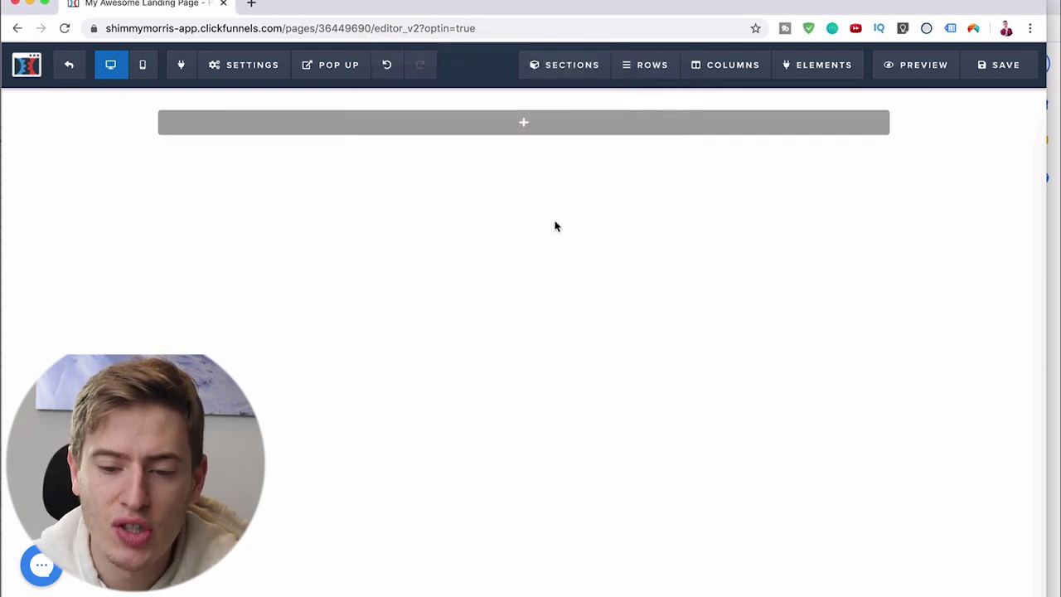
# Step: Replace a trial Wide section with a Full Width section, ready for a new row
pyautogui.click(522, 125)
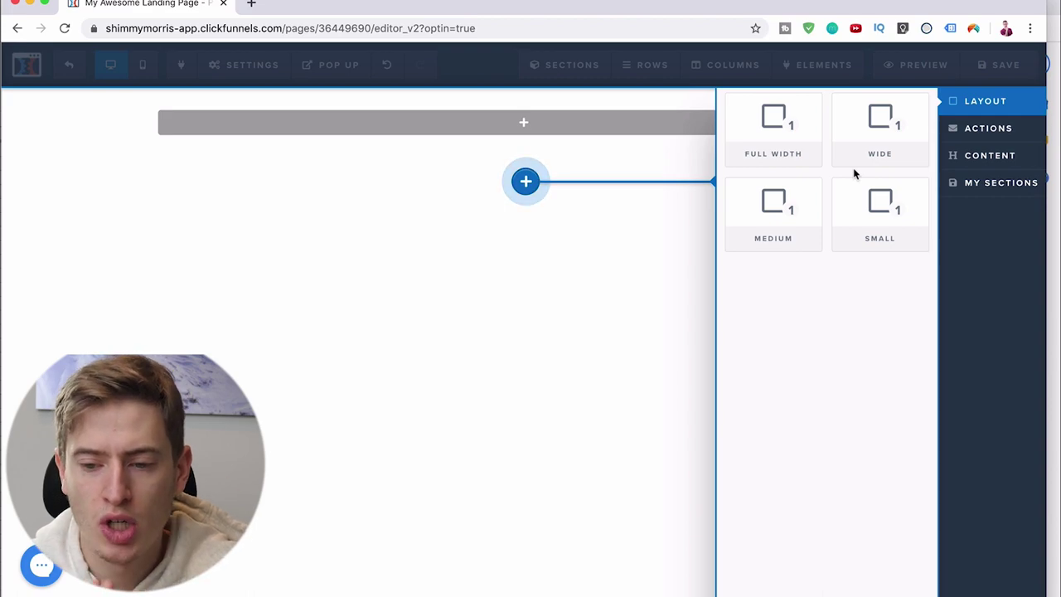
pyautogui.click(863, 157)
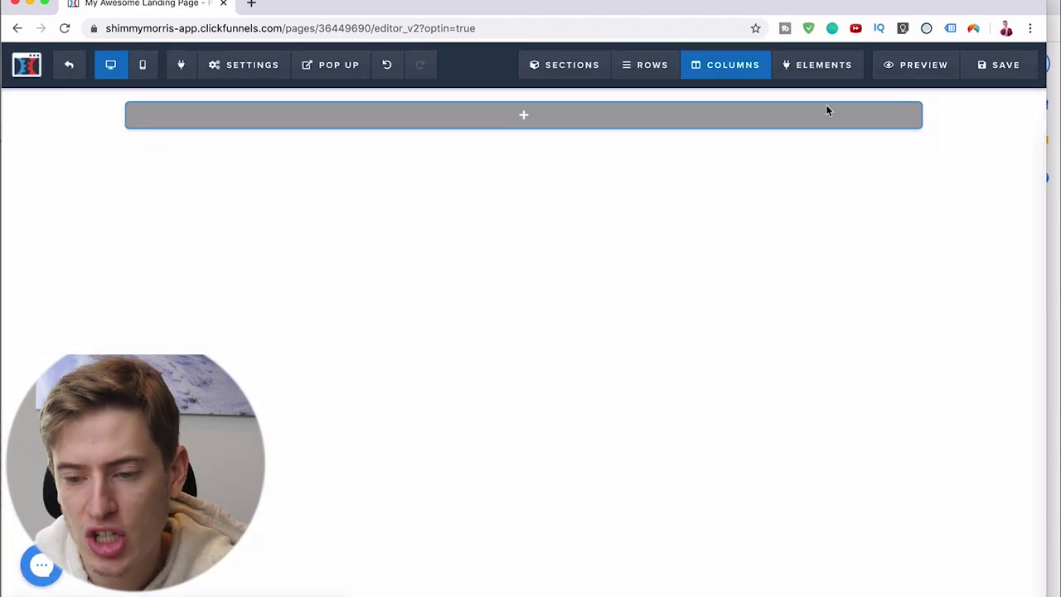
pyautogui.click(921, 154)
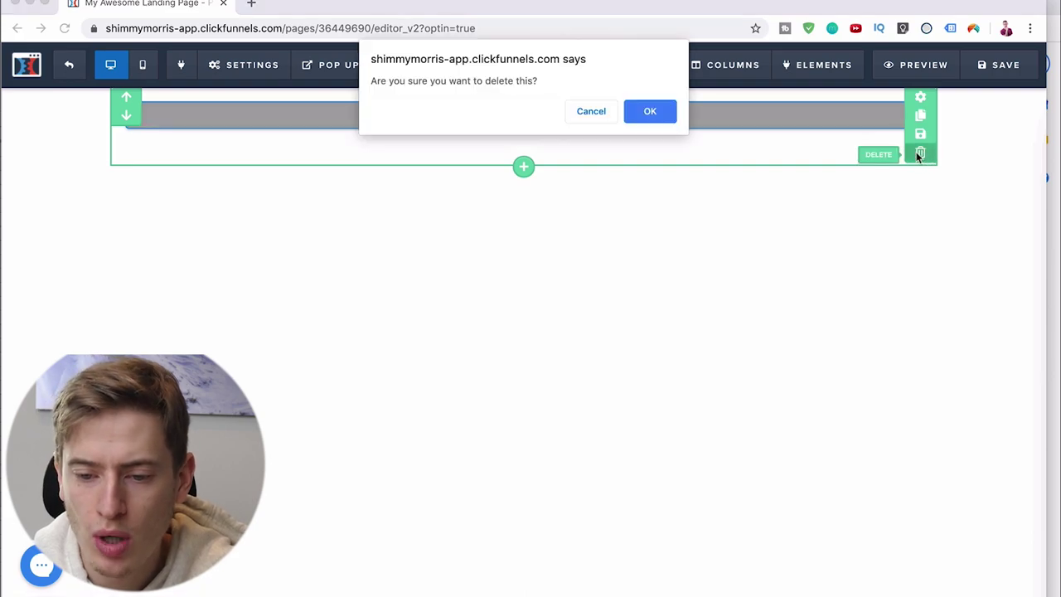
pyautogui.click(635, 109)
pyautogui.click(532, 126)
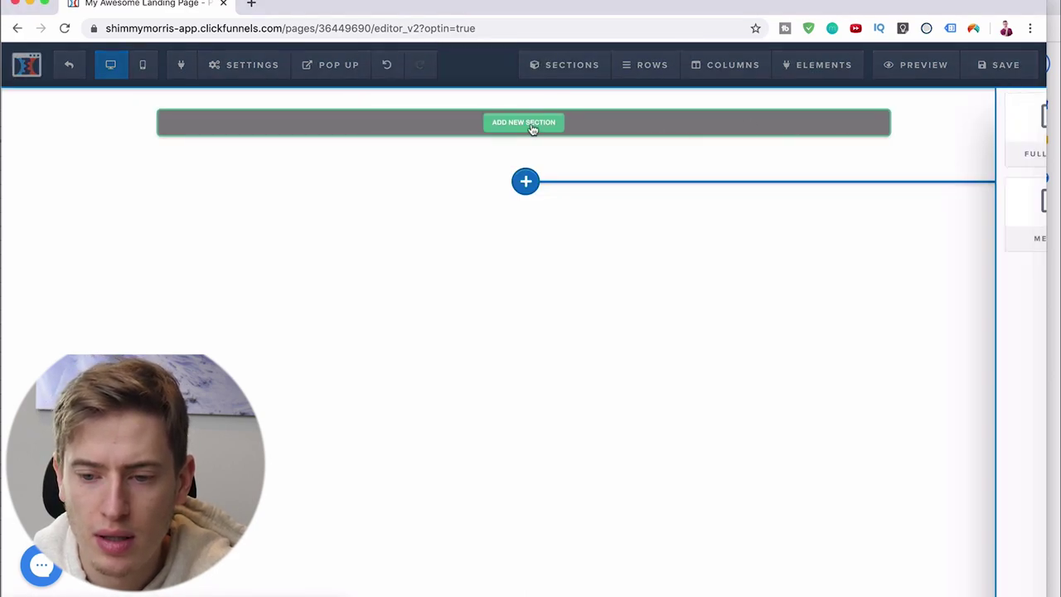
pyautogui.click(760, 138)
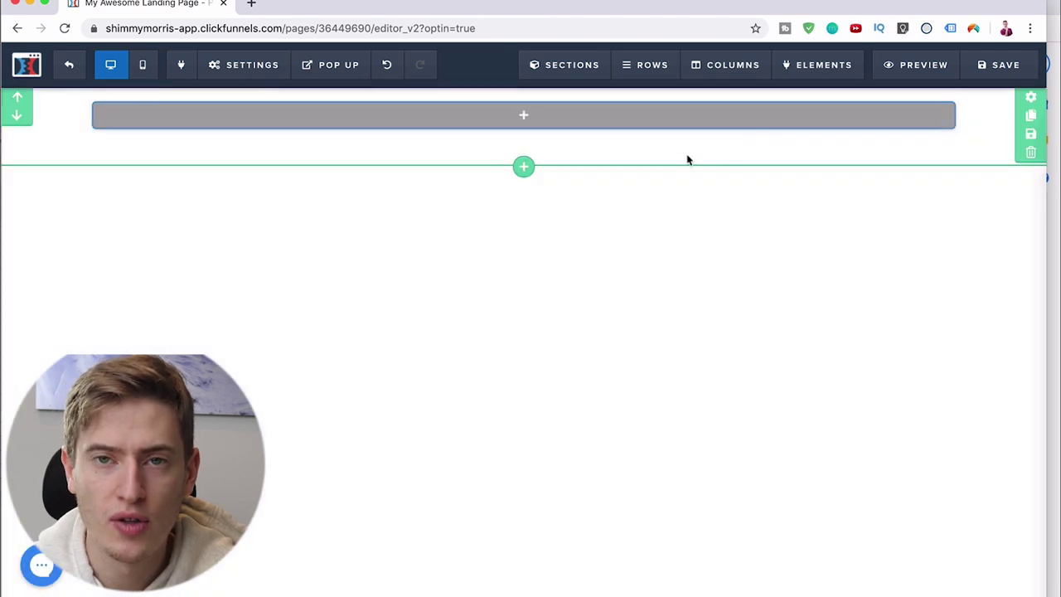
pyautogui.click(523, 116)
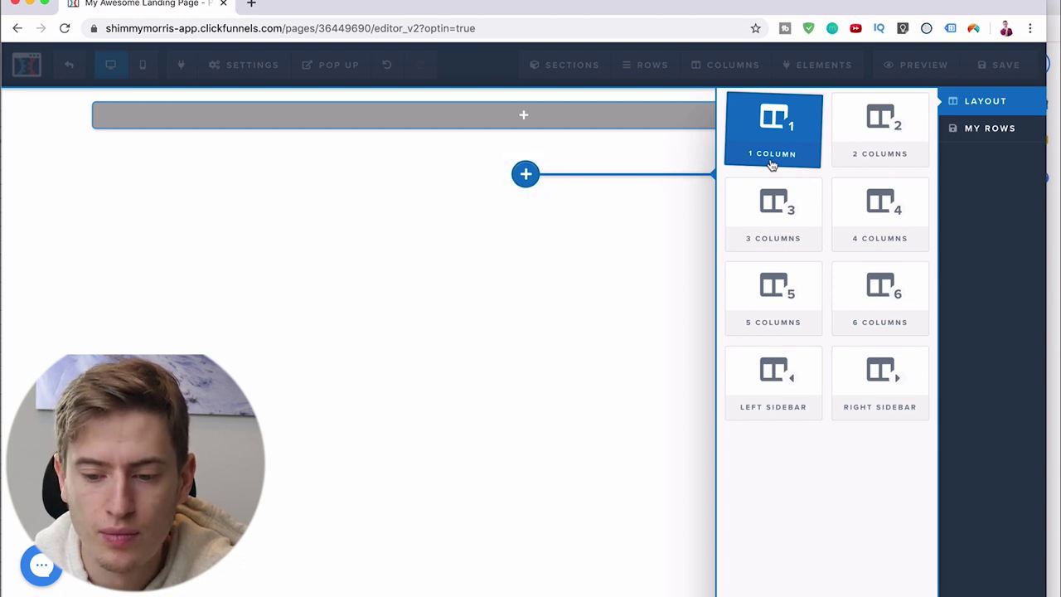
# Step: Add a 1 Column row, try and delete a demo image, leaving the row settings open
pyautogui.click(771, 164)
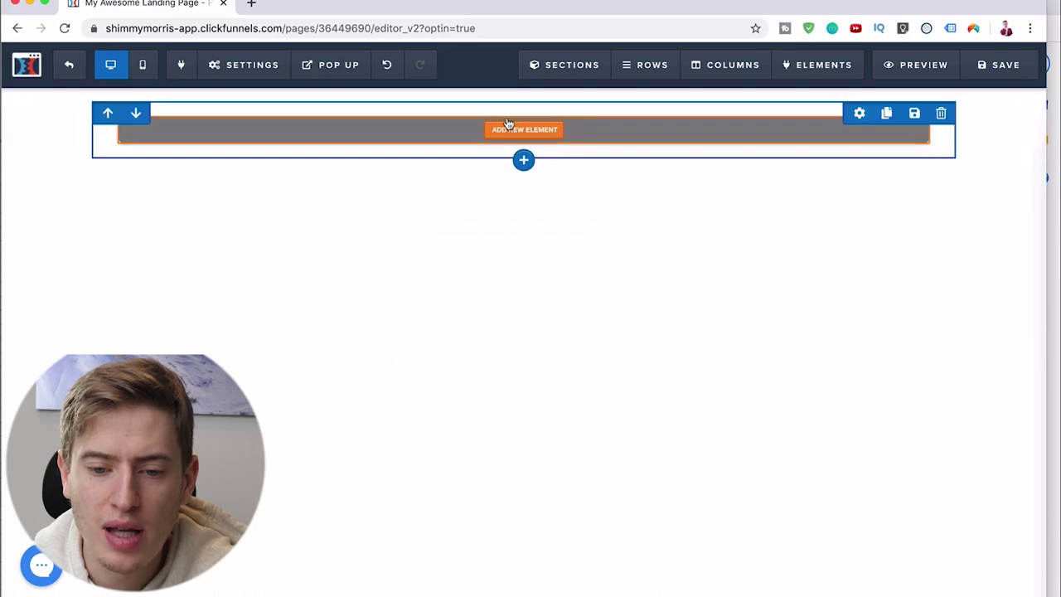
pyautogui.click(515, 122)
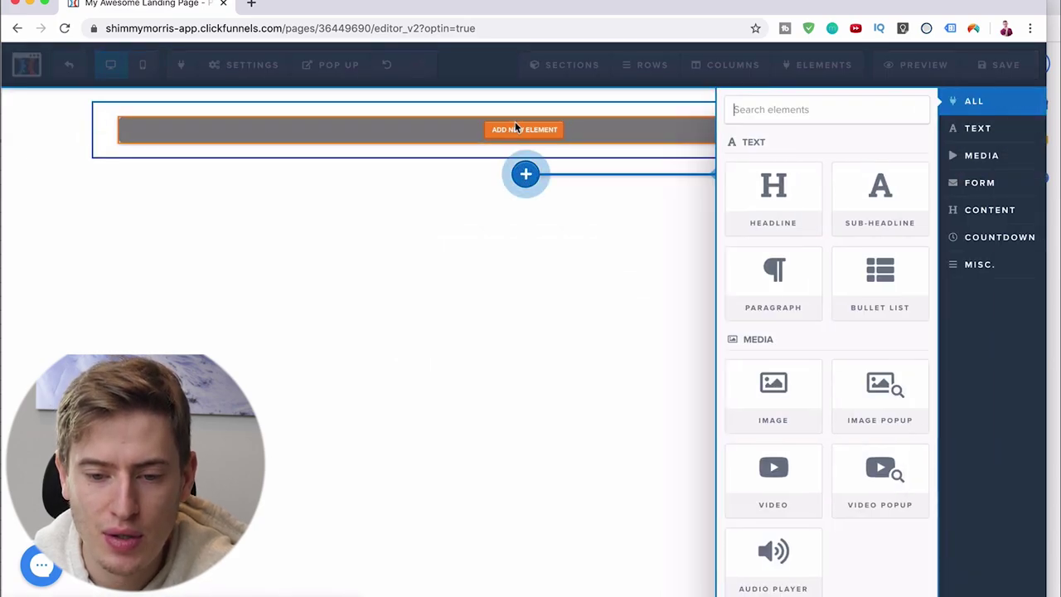
pyautogui.click(769, 410)
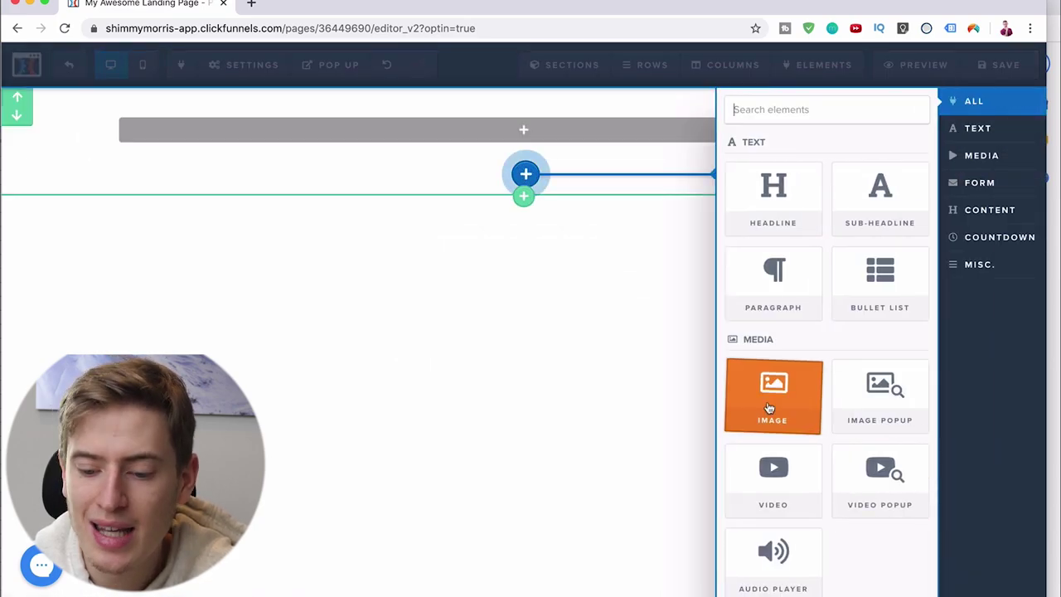
pyautogui.click(577, 172)
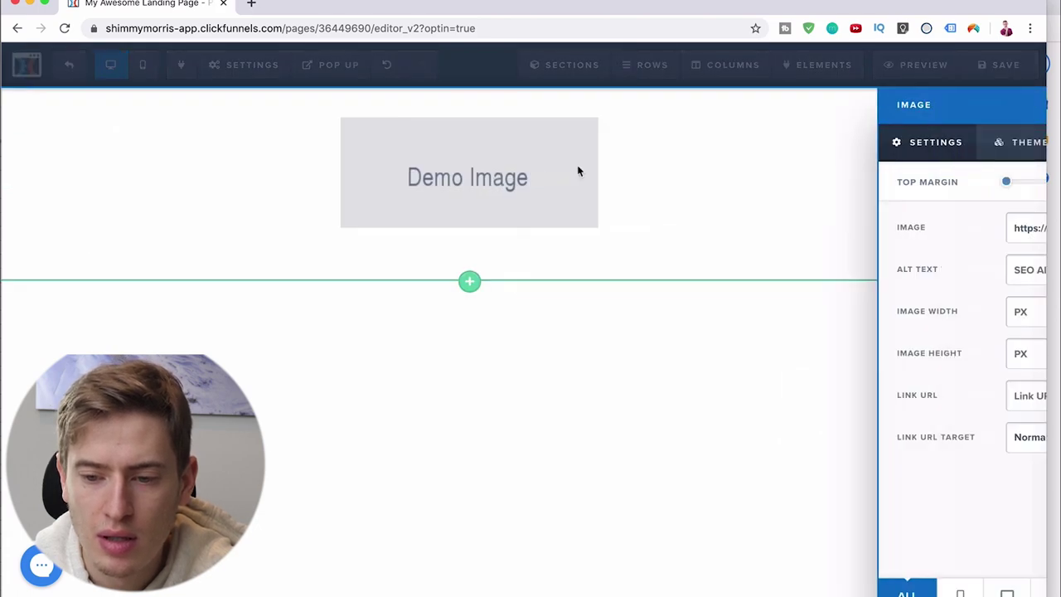
pyautogui.click(673, 252)
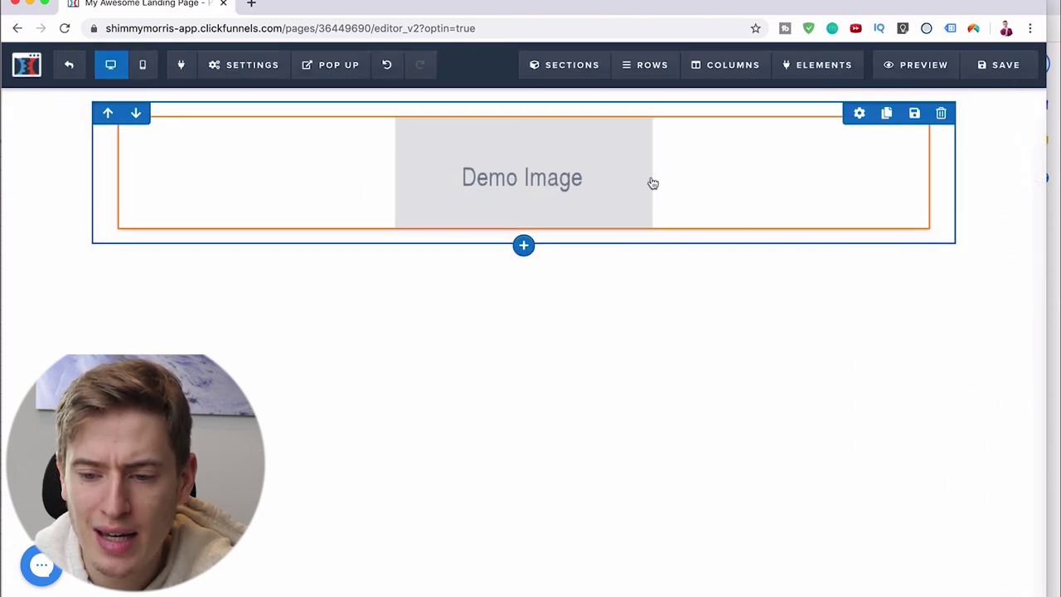
pyautogui.click(915, 128)
pyautogui.click(663, 111)
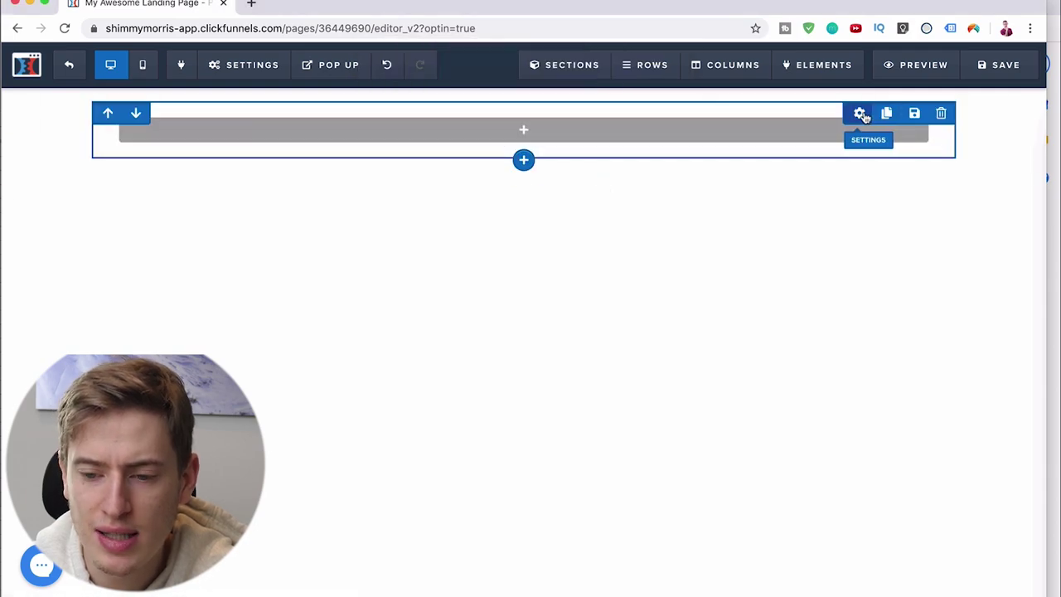
pyautogui.click(861, 114)
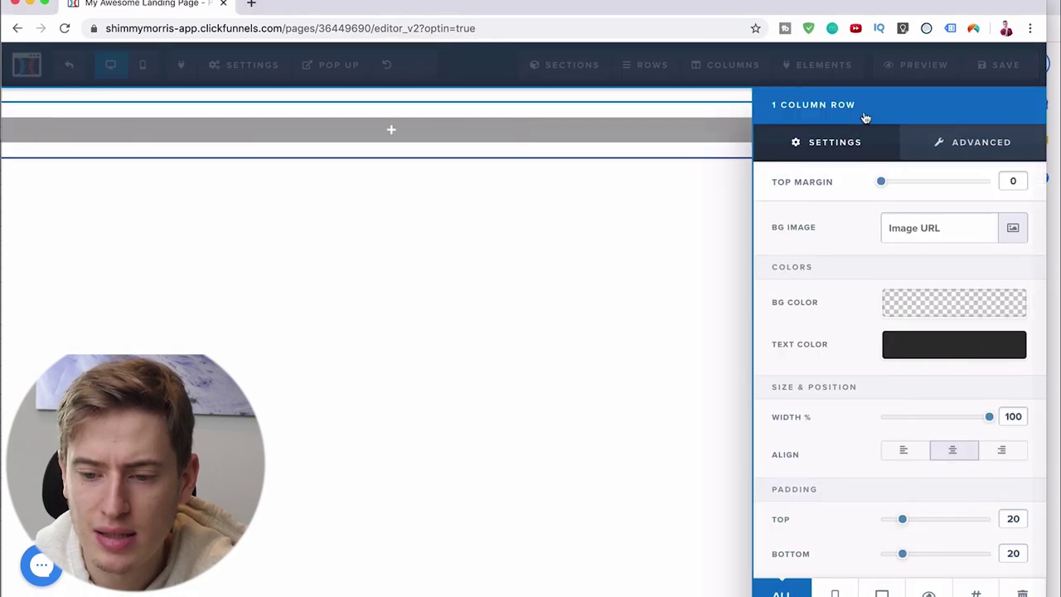
# Step: Make the row background yellow, then delete that row
pyautogui.click(957, 318)
pyautogui.click(848, 376)
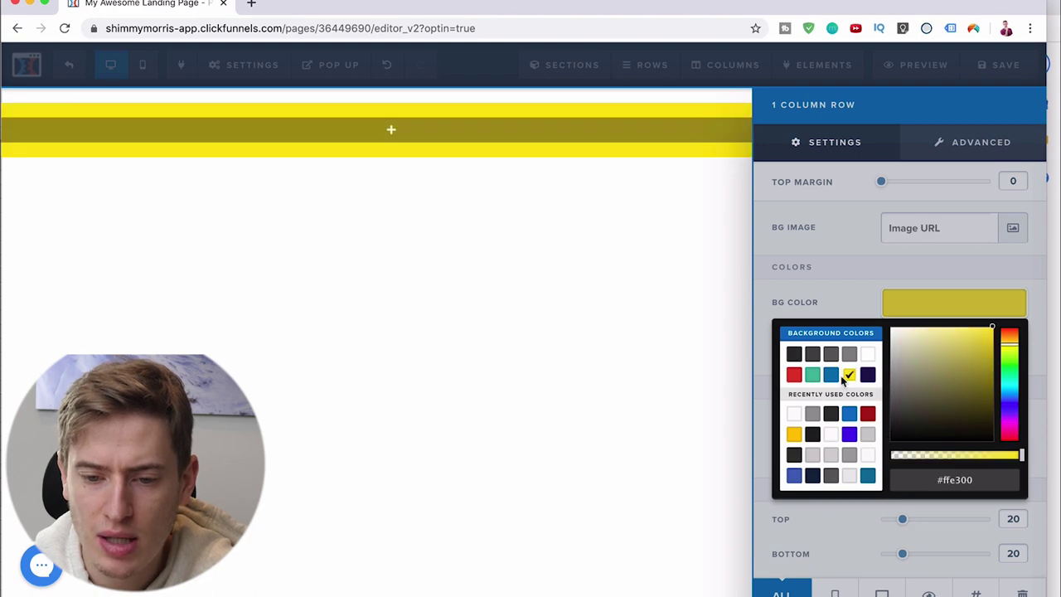
pyautogui.click(690, 348)
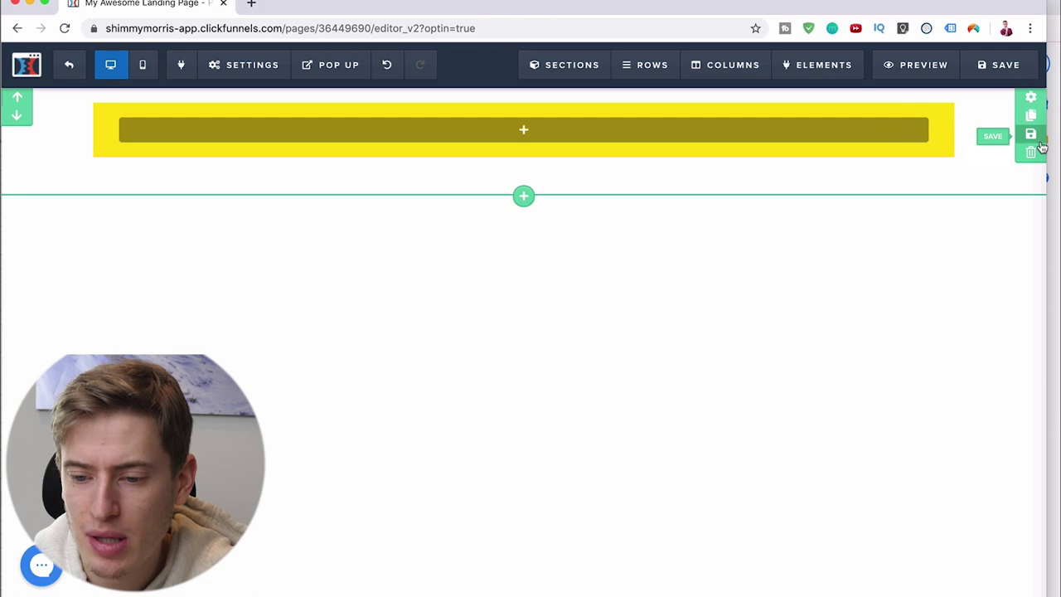
pyautogui.click(942, 119)
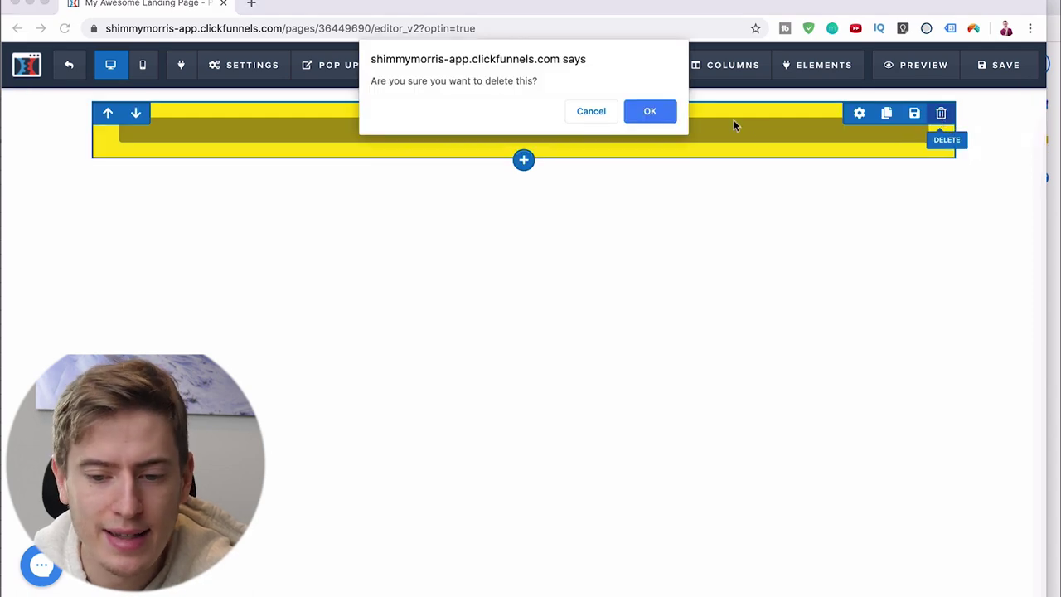
pyautogui.click(649, 111)
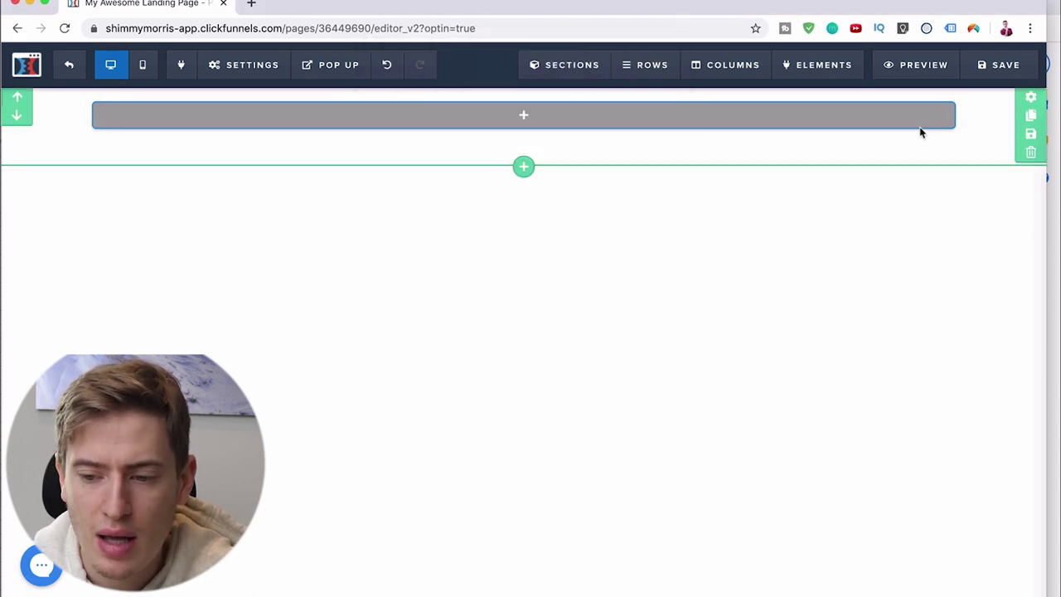
# Step: Give the section a #ffc600 yellow background
pyautogui.click(1030, 101)
pyautogui.click(979, 424)
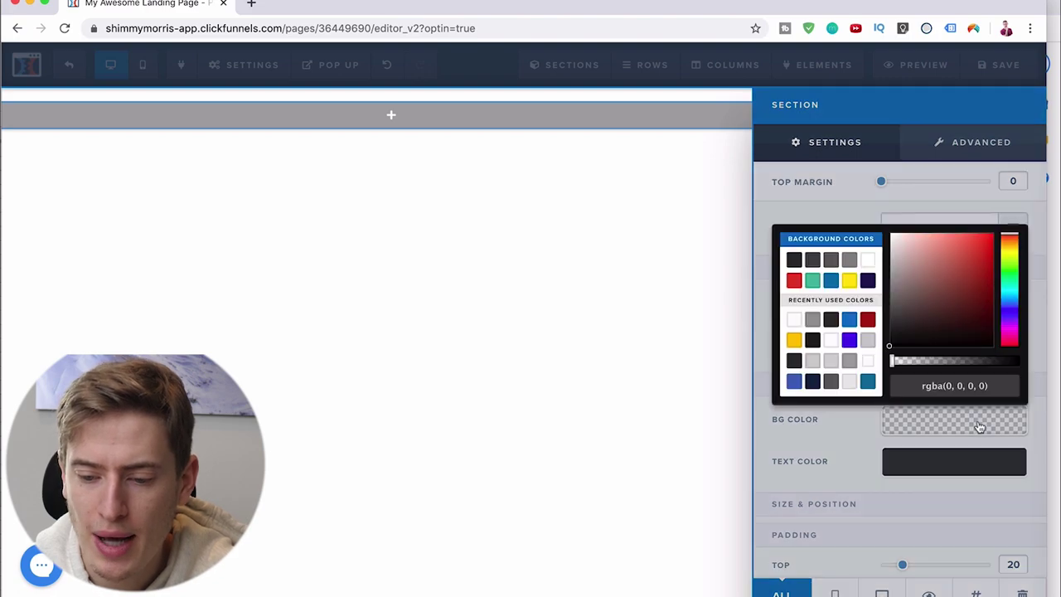
pyautogui.click(794, 341)
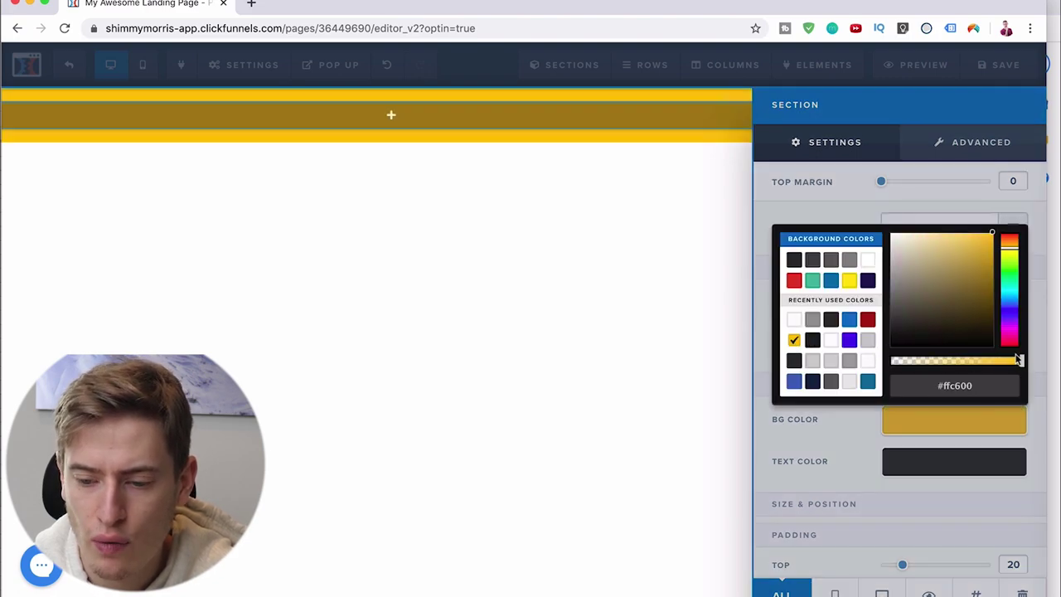
pyautogui.click(494, 434)
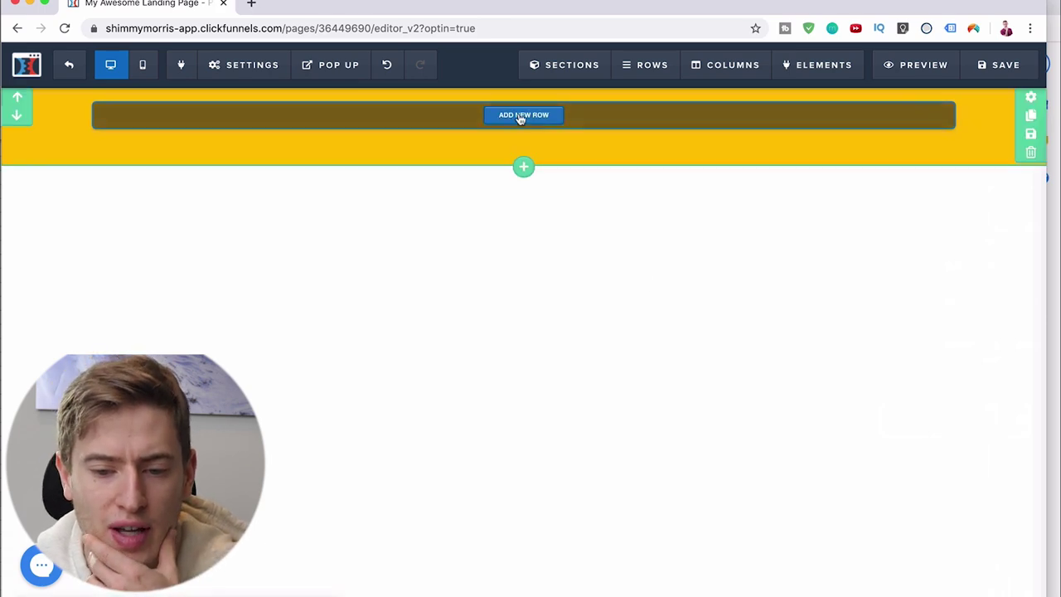
pyautogui.click(521, 116)
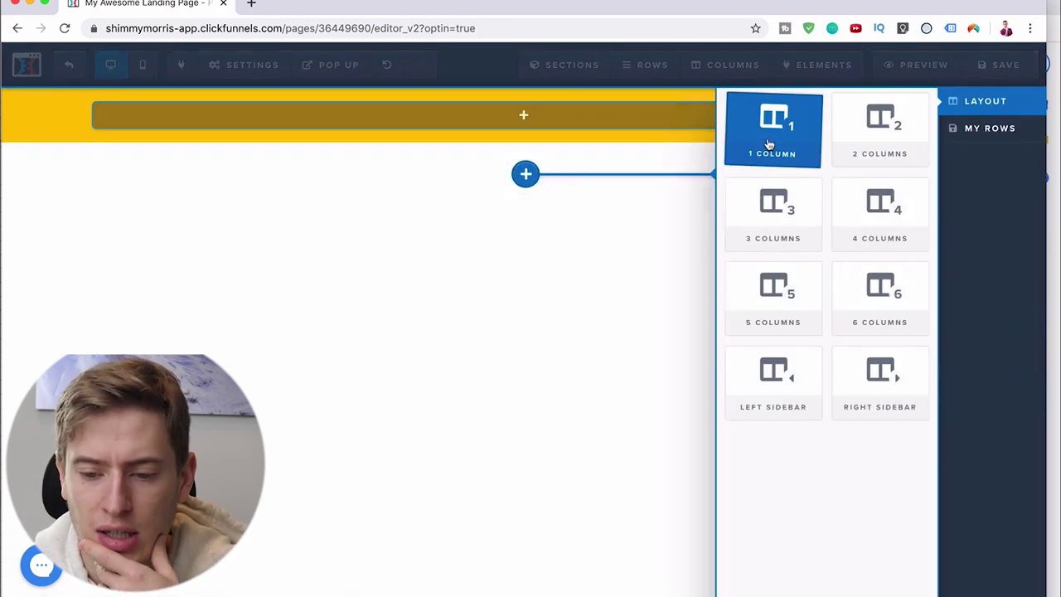
# Step: Add a 2 Columns row with a narrowed left column holding a demo image
pyautogui.click(857, 134)
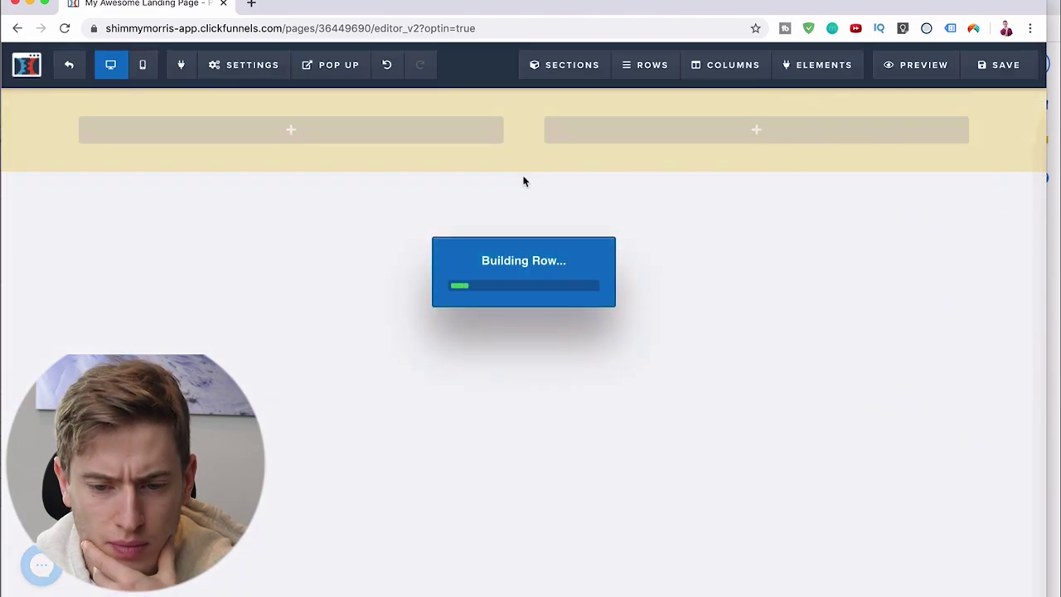
pyautogui.moveTo(468, 134); pyautogui.dragTo(336, 137)
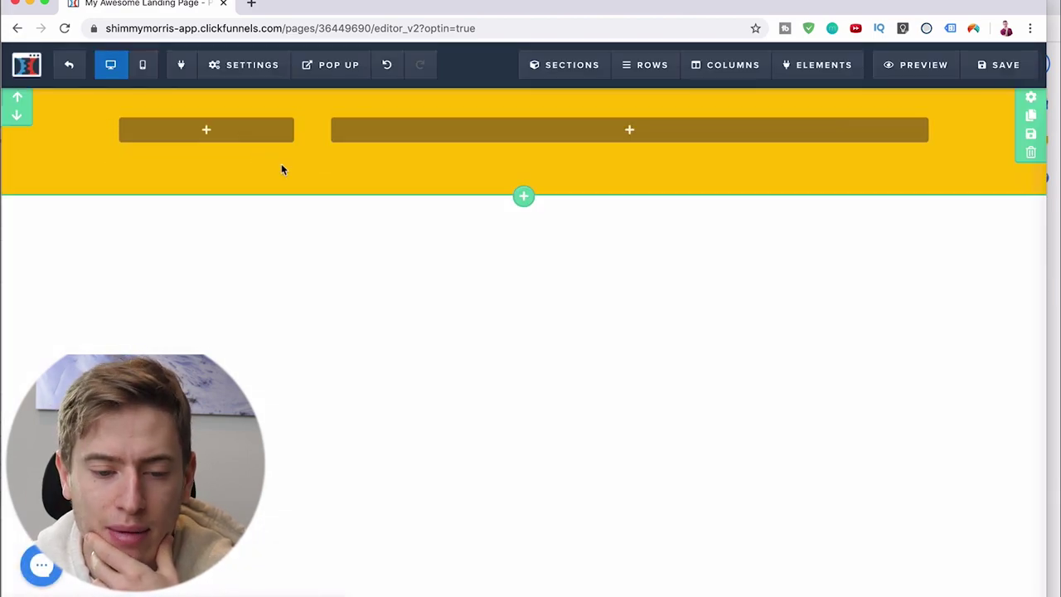
pyautogui.click(214, 133)
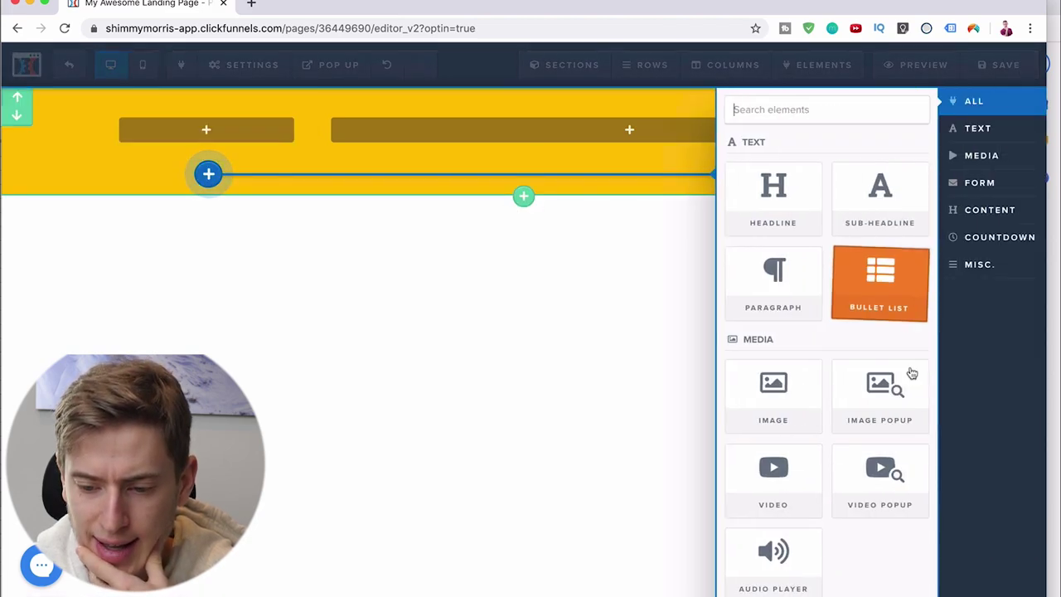
pyautogui.click(801, 407)
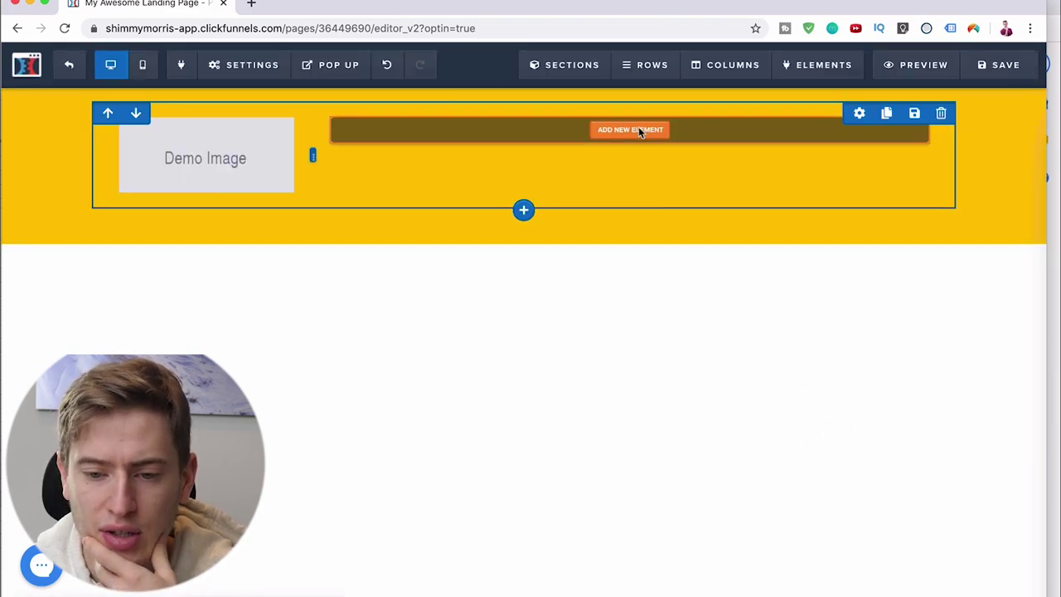
# Step: Try a demo image in the right column, then delete it to leave it empty
pyautogui.click(638, 127)
pyautogui.click(773, 392)
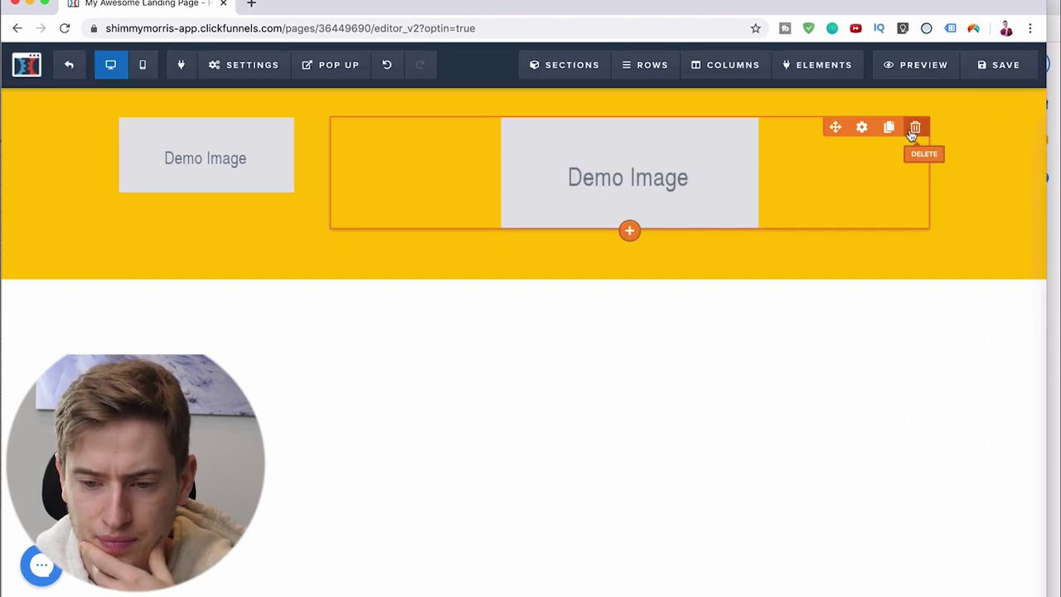
pyautogui.click(718, 168)
pyautogui.click(643, 246)
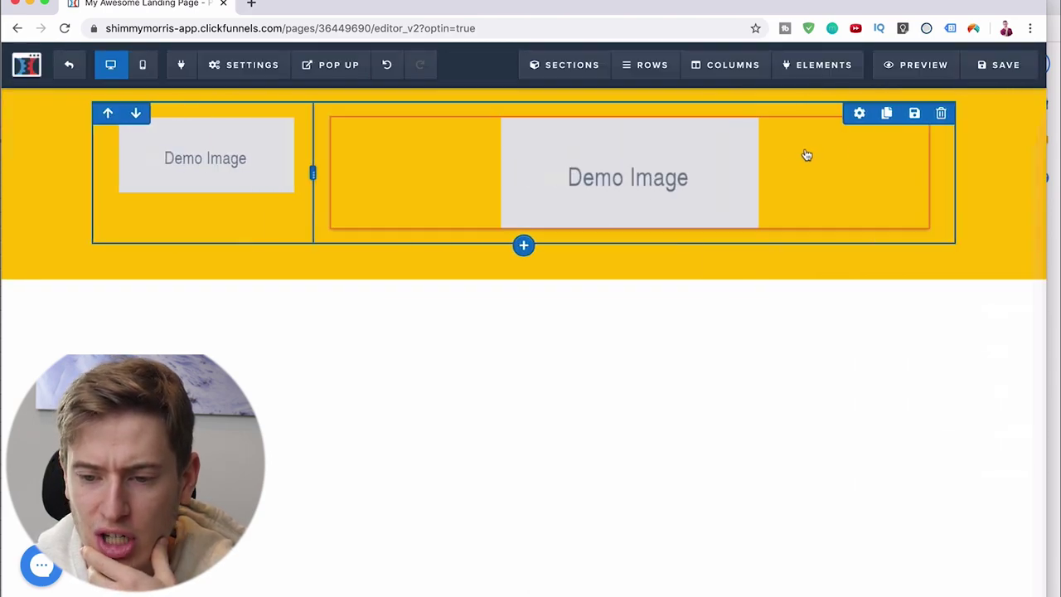
pyautogui.click(917, 127)
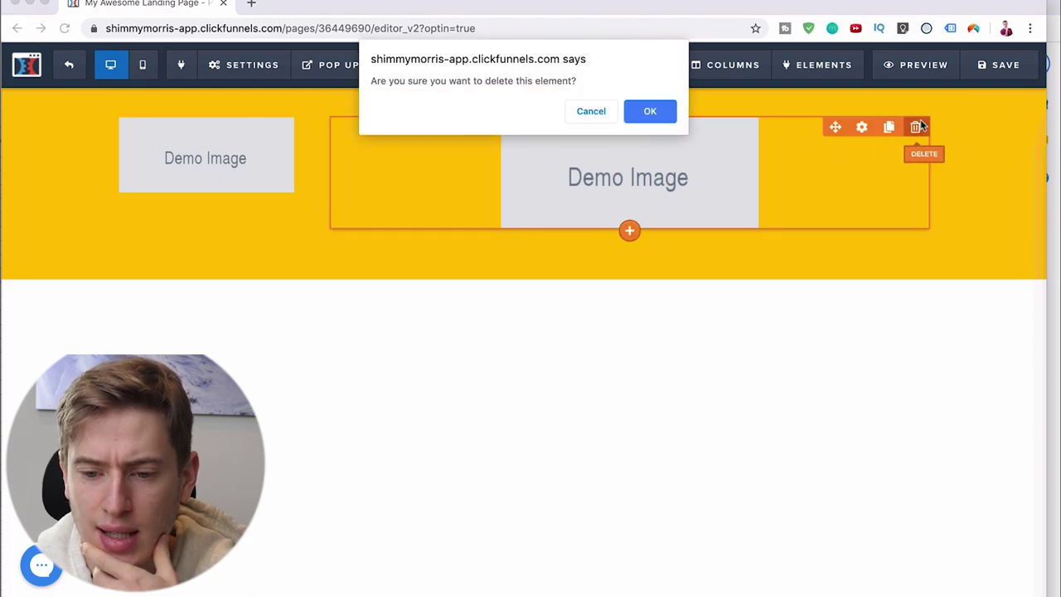
pyautogui.click(645, 111)
# Step: Add a headline to the right column reading 'Do you want to get fit?'
pyautogui.click(615, 129)
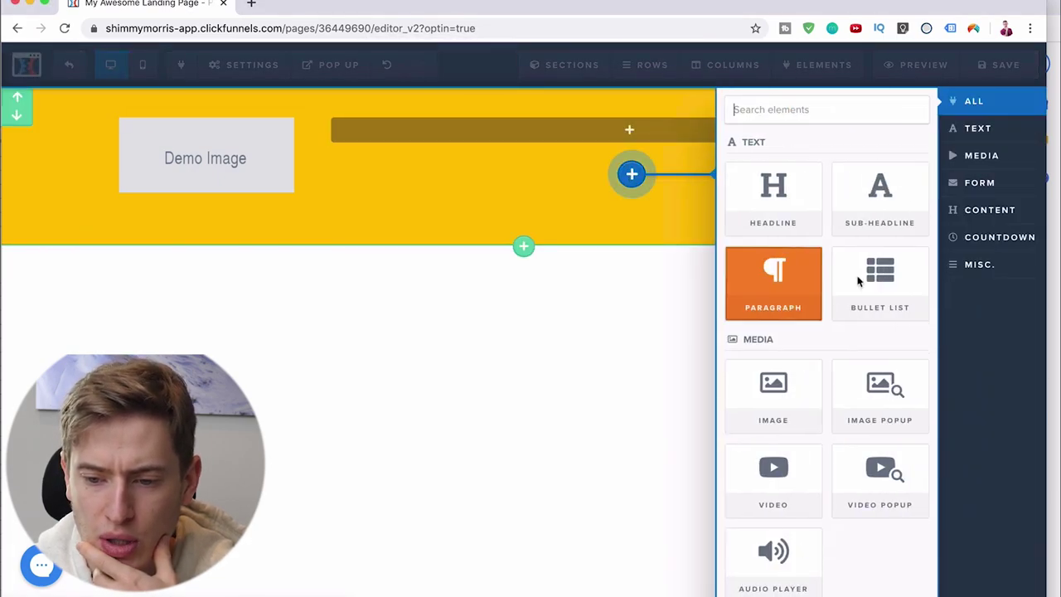
pyautogui.click(782, 184)
pyautogui.click(622, 131)
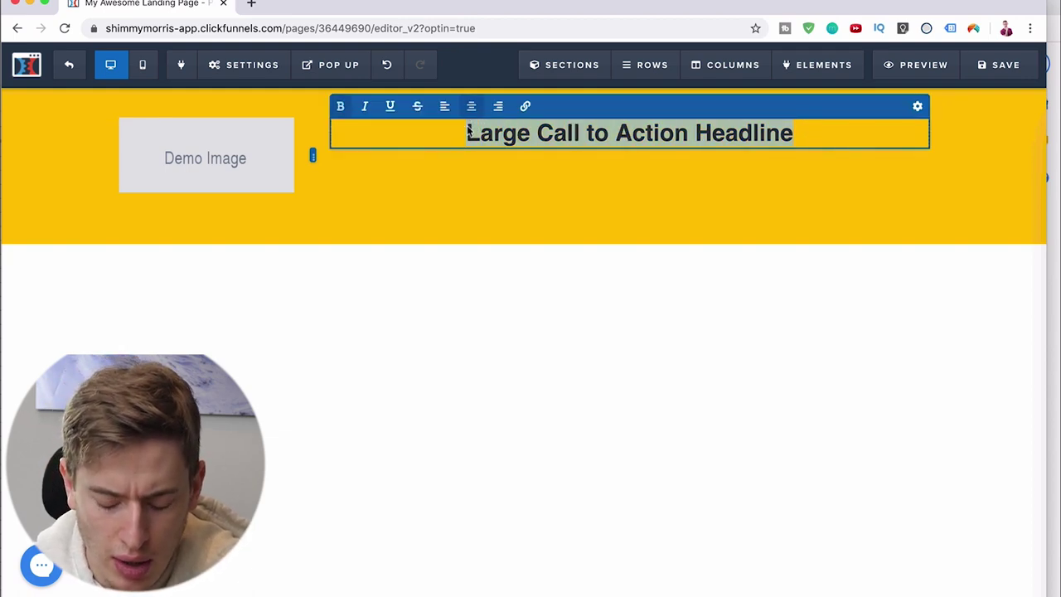
pyautogui.write('D')
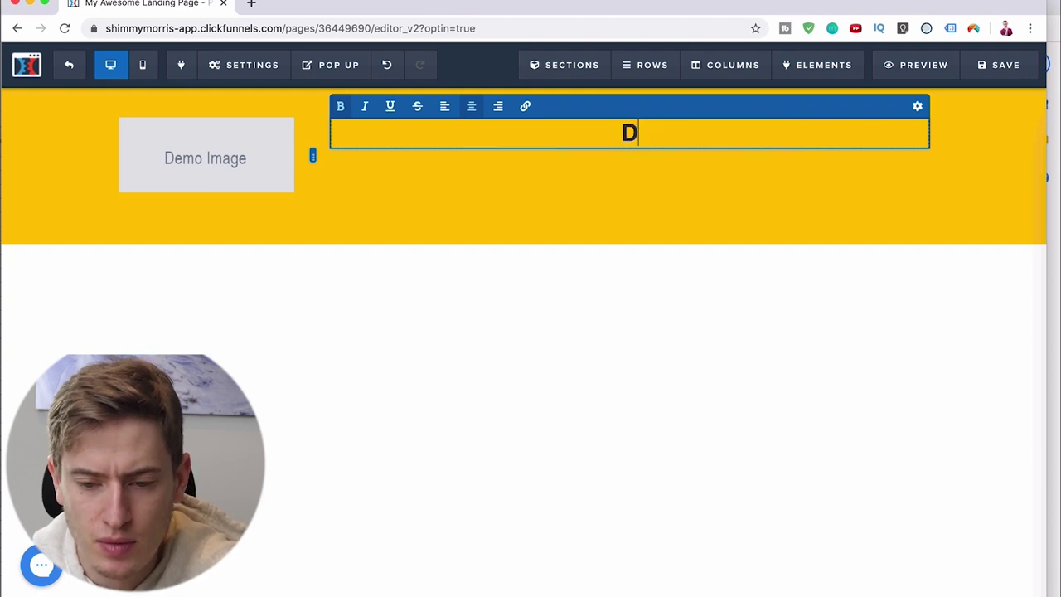
pyautogui.write('o you want to get fit?')
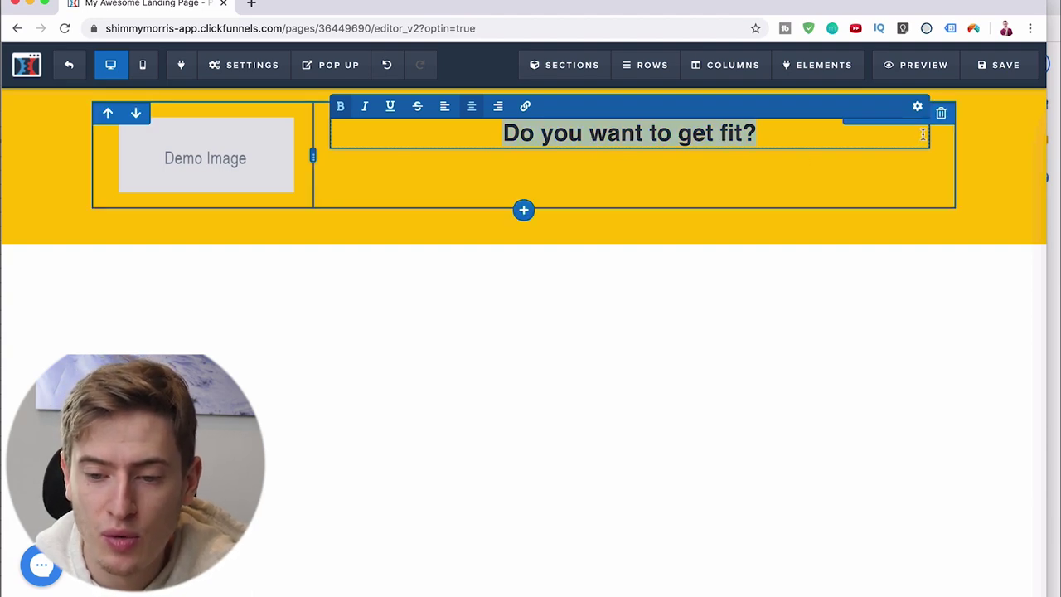
pyautogui.click(836, 300)
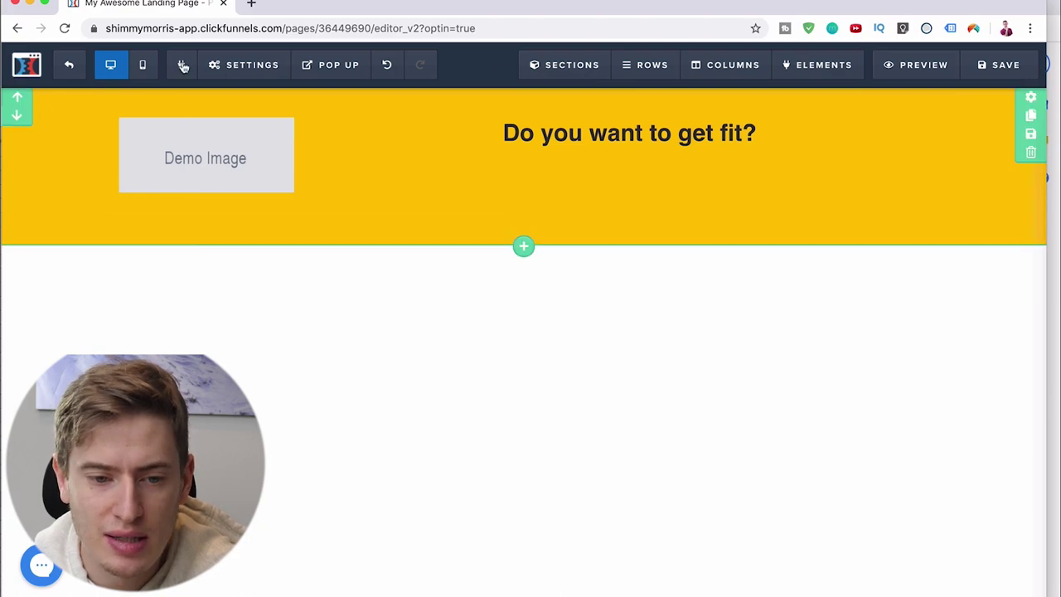
# Step: Go to unsplash.com in a new tab and search for 'personal training' photos
pyautogui.click(251, 3)
pyautogui.write('un')
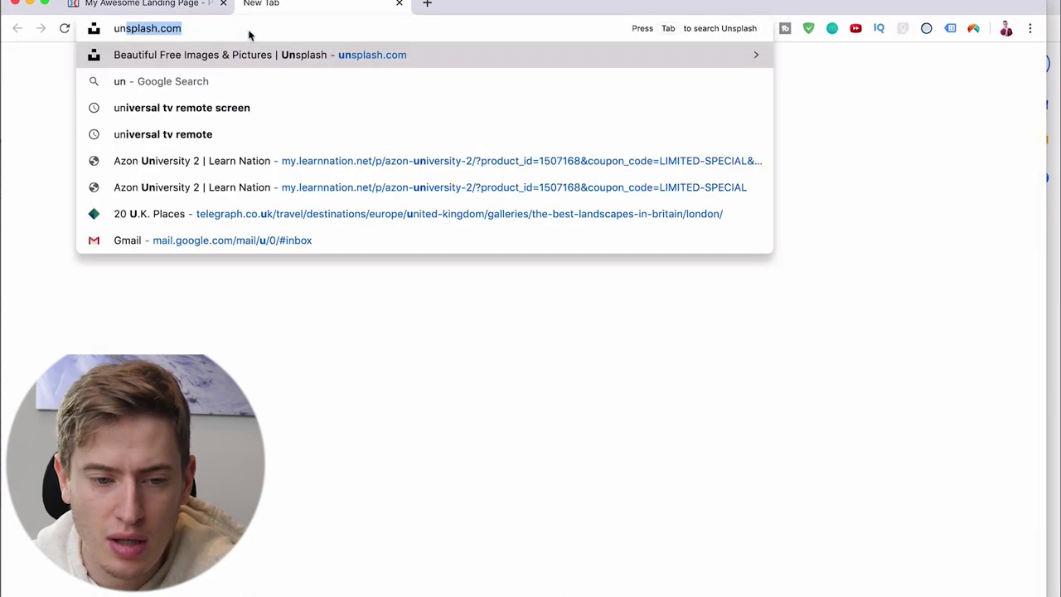
pyautogui.press('Return')
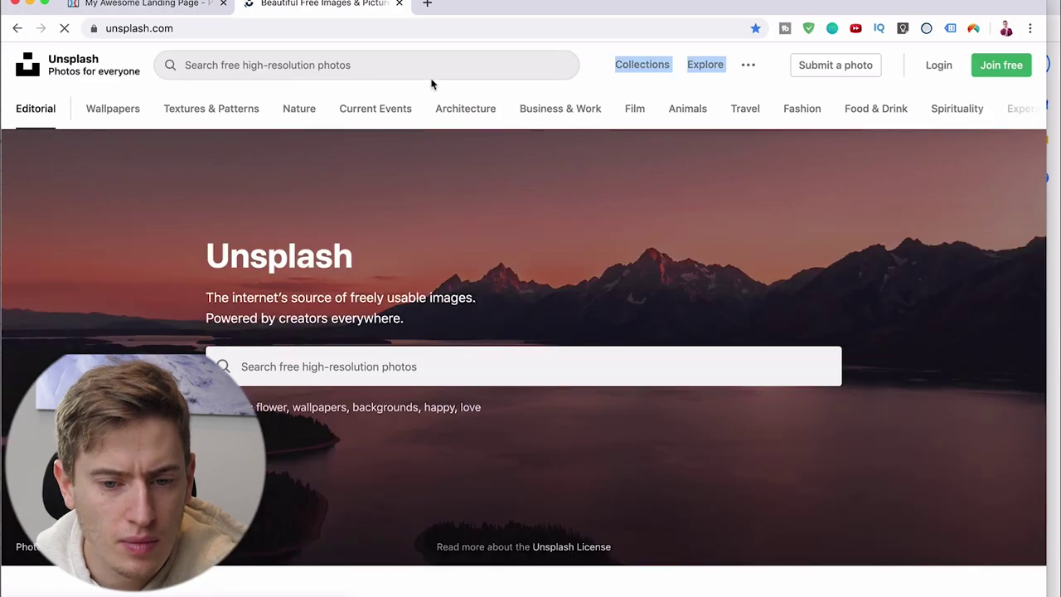
pyautogui.click(431, 79)
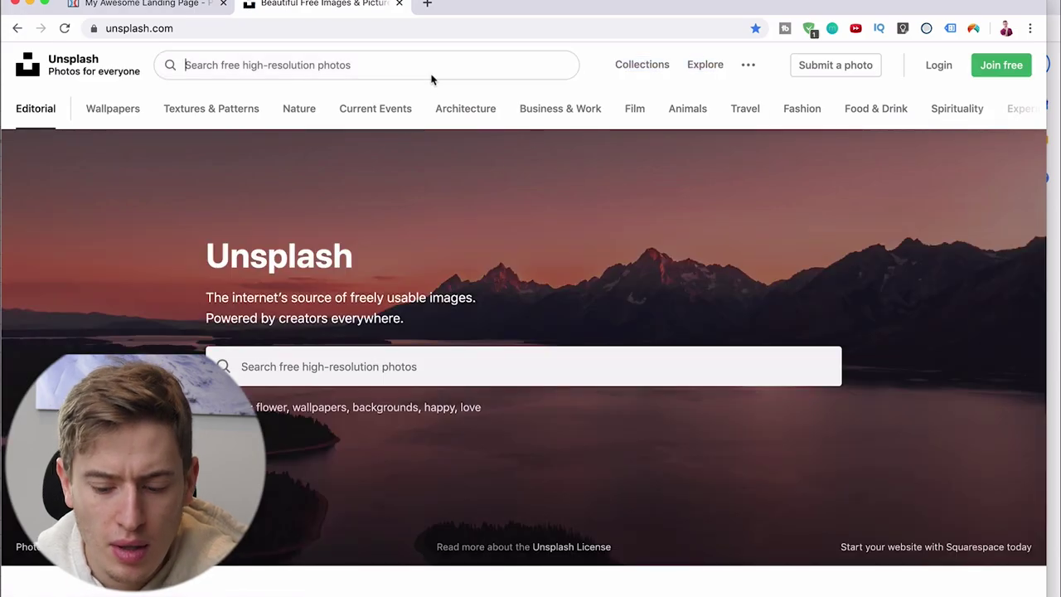
pyautogui.write('personal training')
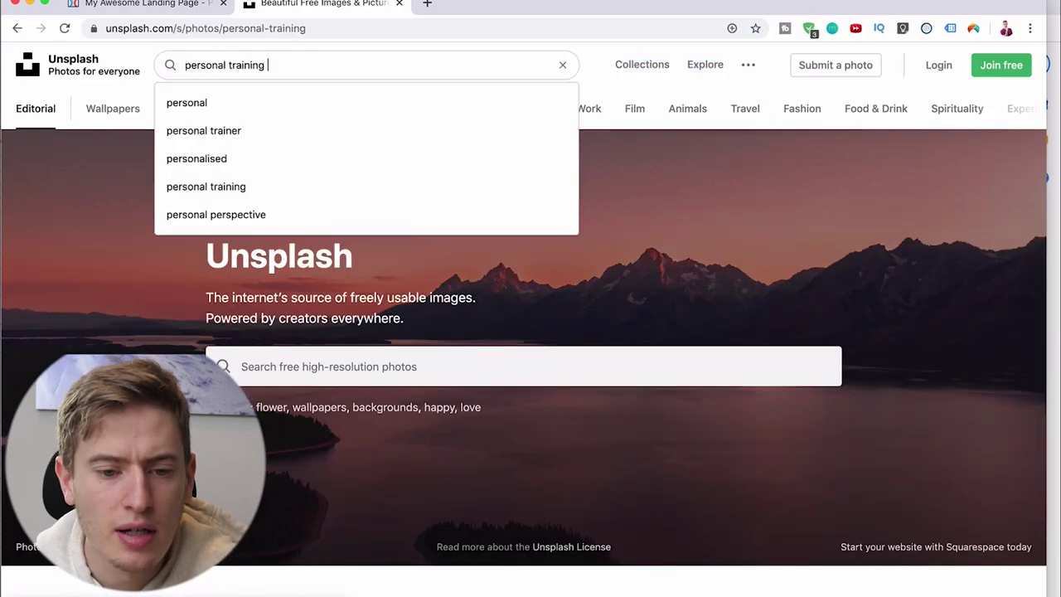
pyautogui.press('Return')
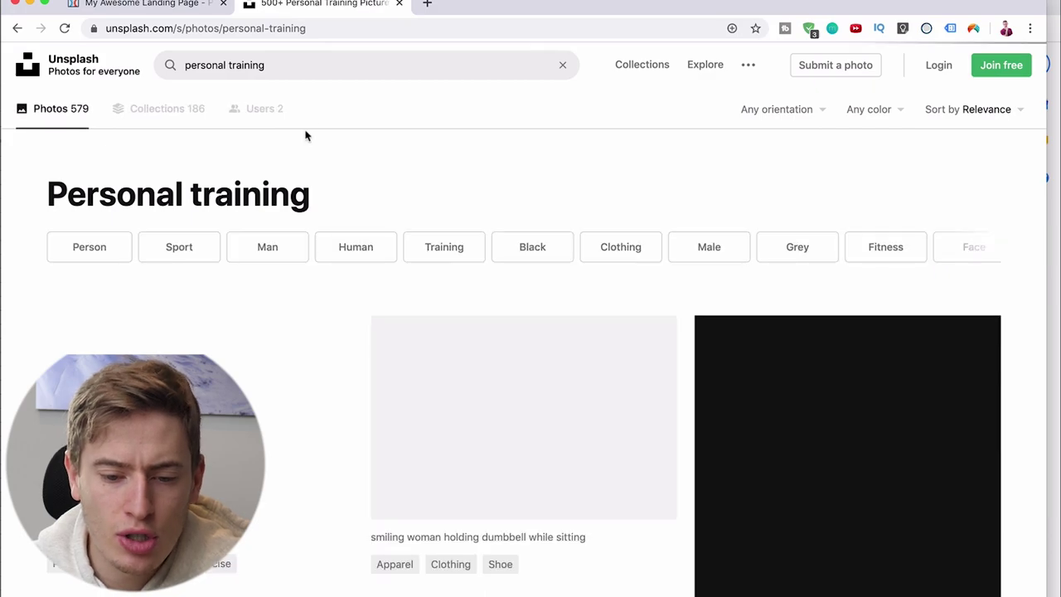
# Step: Download the free photo of a woman about to lift a barbell, then return to ClickFunnels
pyautogui.scroll(-10, 305, 136)
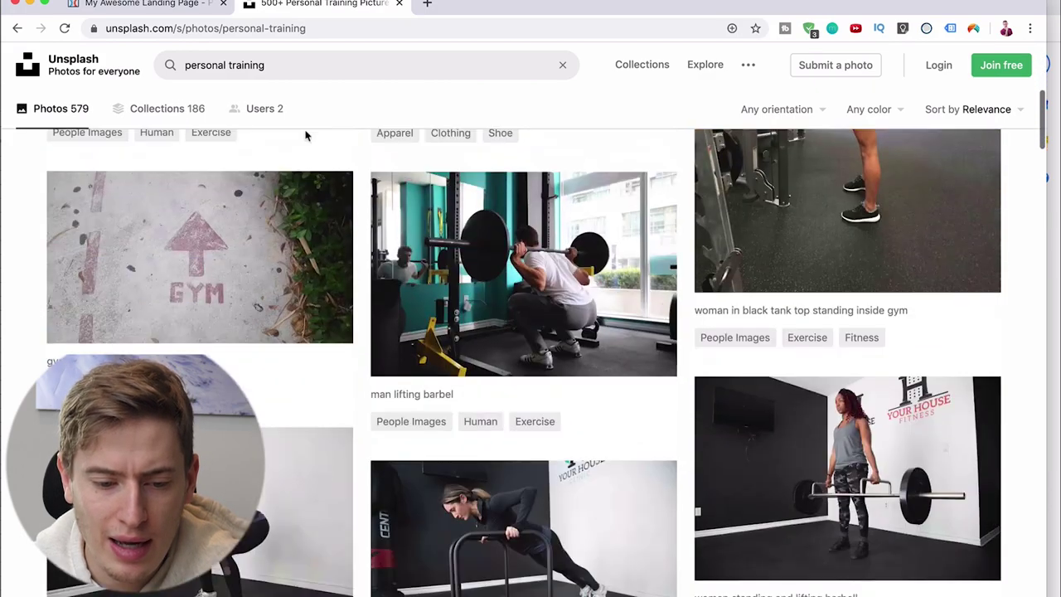
pyautogui.scroll(-10, 305, 130)
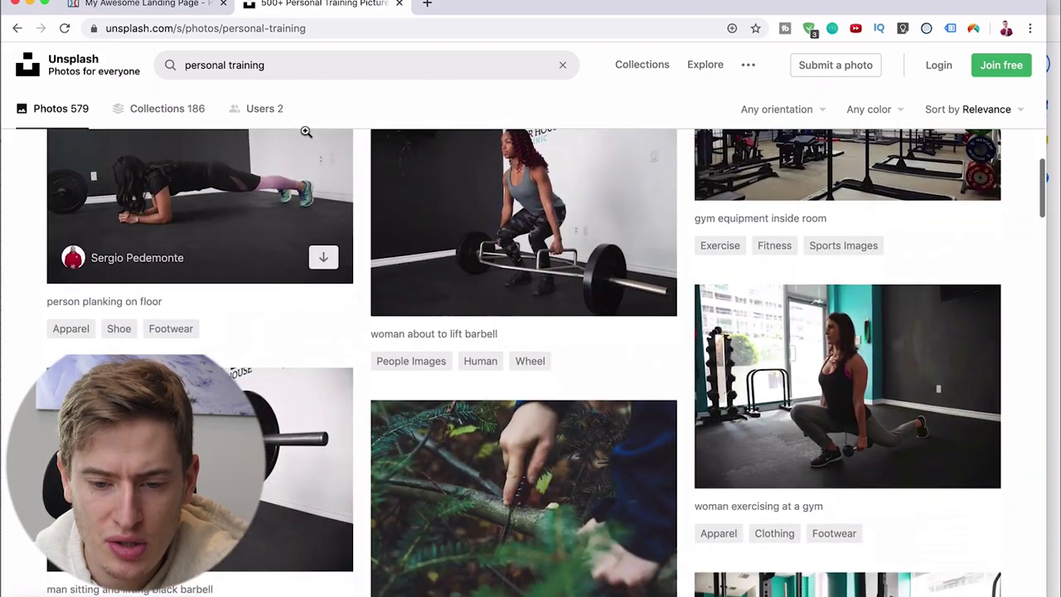
pyautogui.scroll(1, 443, 254)
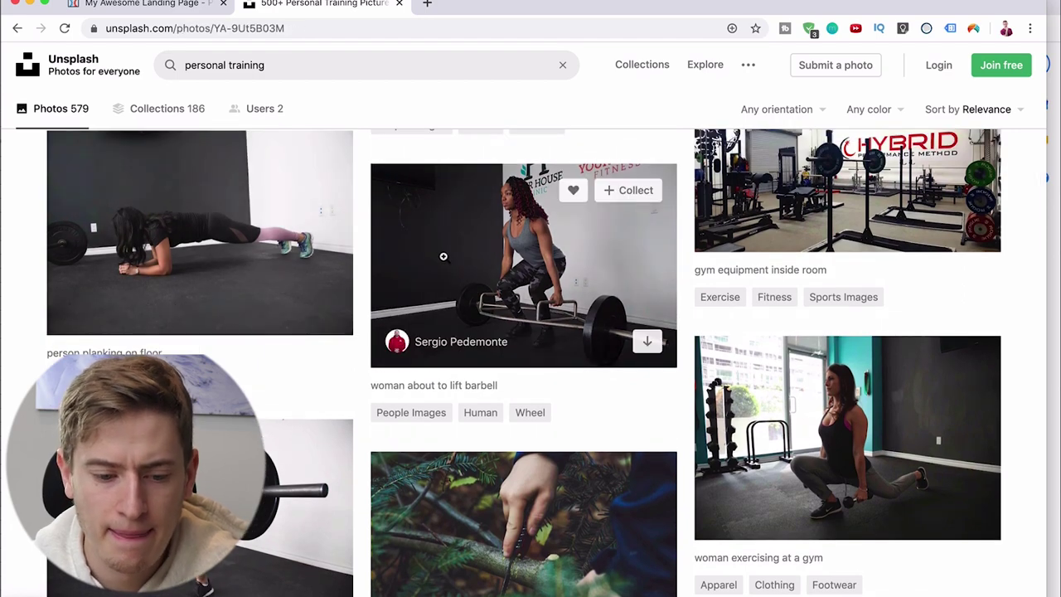
pyautogui.click(443, 256)
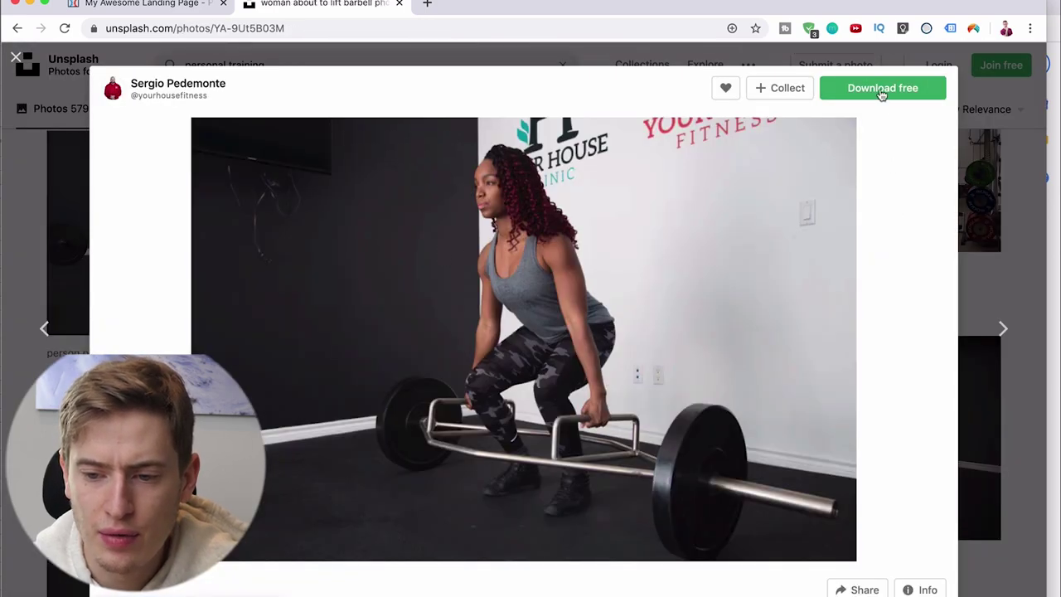
pyautogui.click(882, 93)
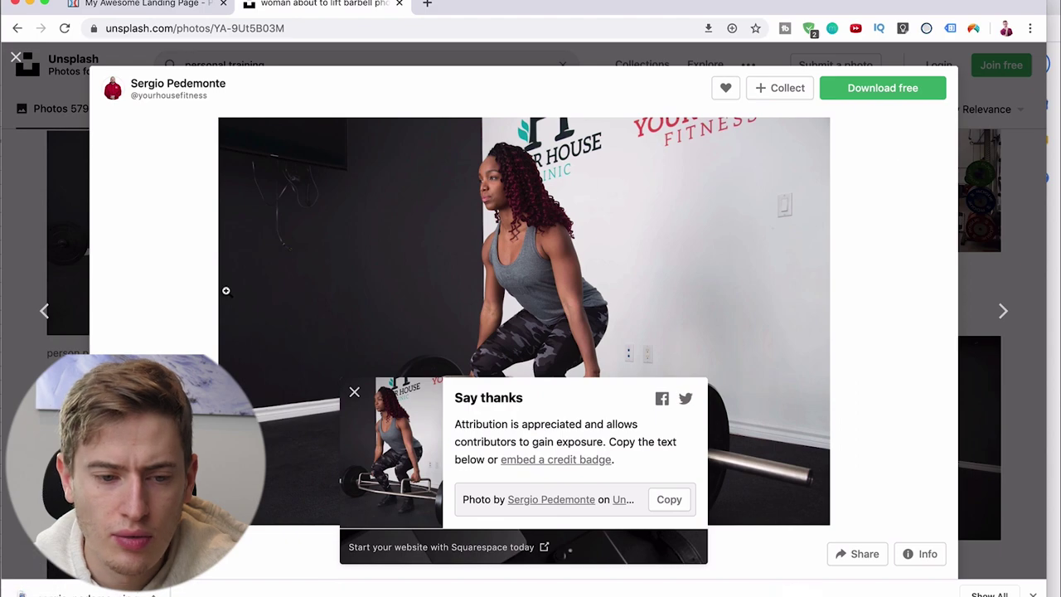
pyautogui.click(151, 8)
pyautogui.click(198, 156)
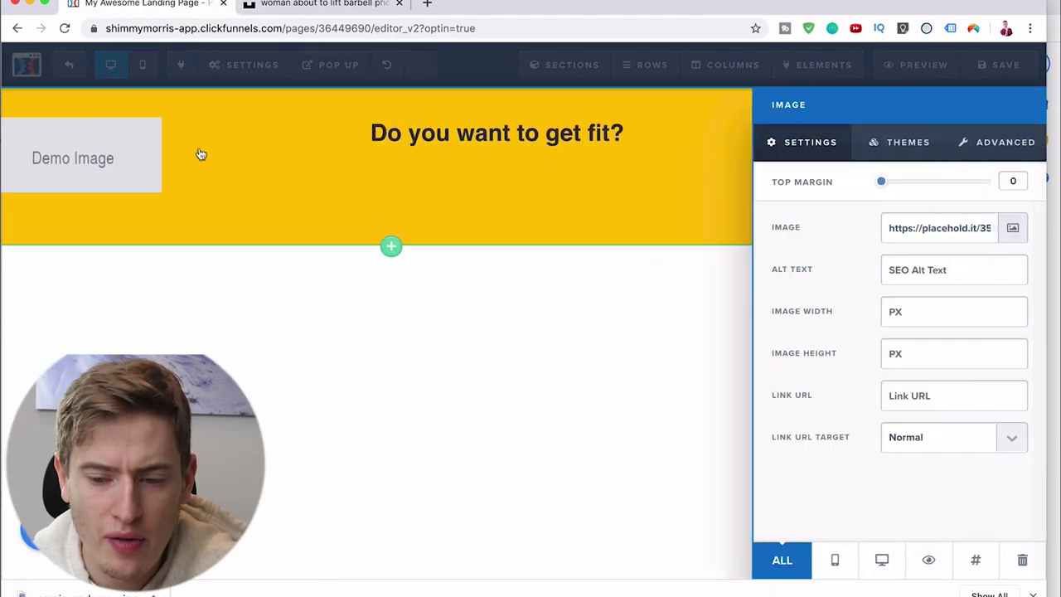
# Step: Upload the barbell photo from Downloads and place it in place of the demo image
pyautogui.click(1016, 235)
pyautogui.click(850, 55)
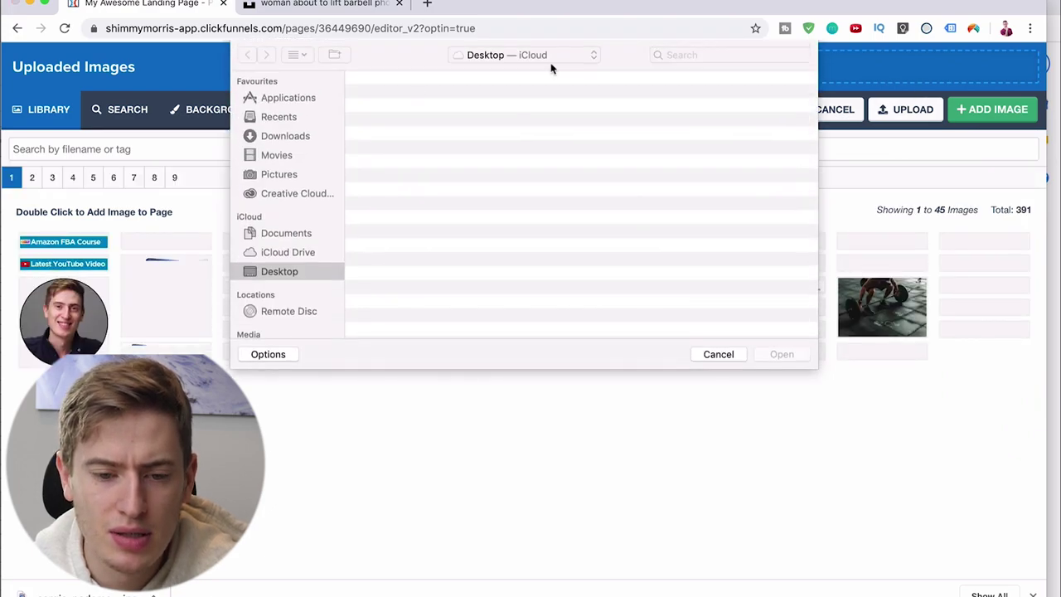
pyautogui.click(290, 134)
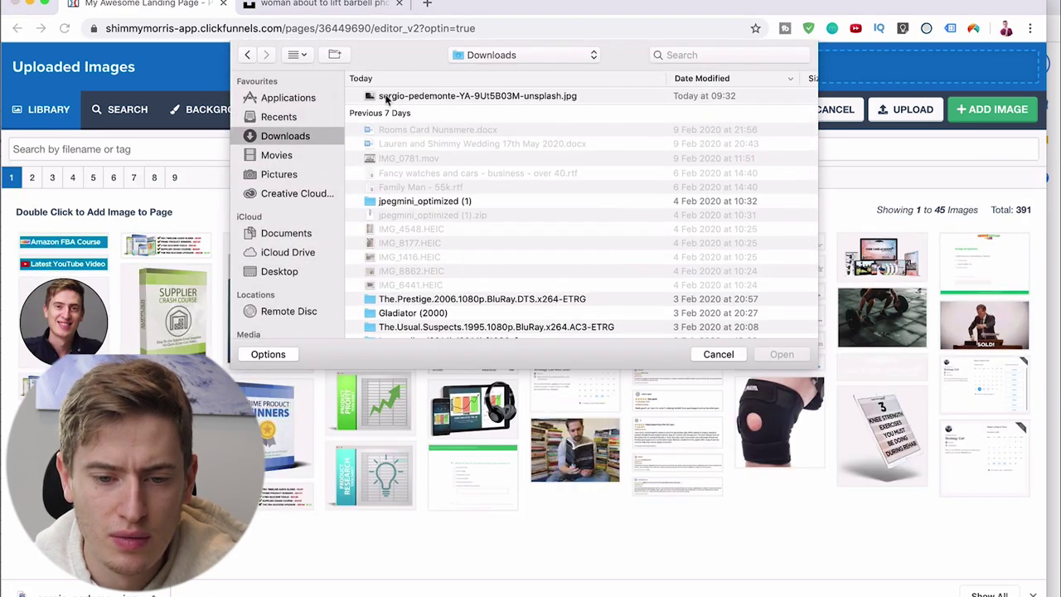
pyautogui.doubleClick(386, 96)
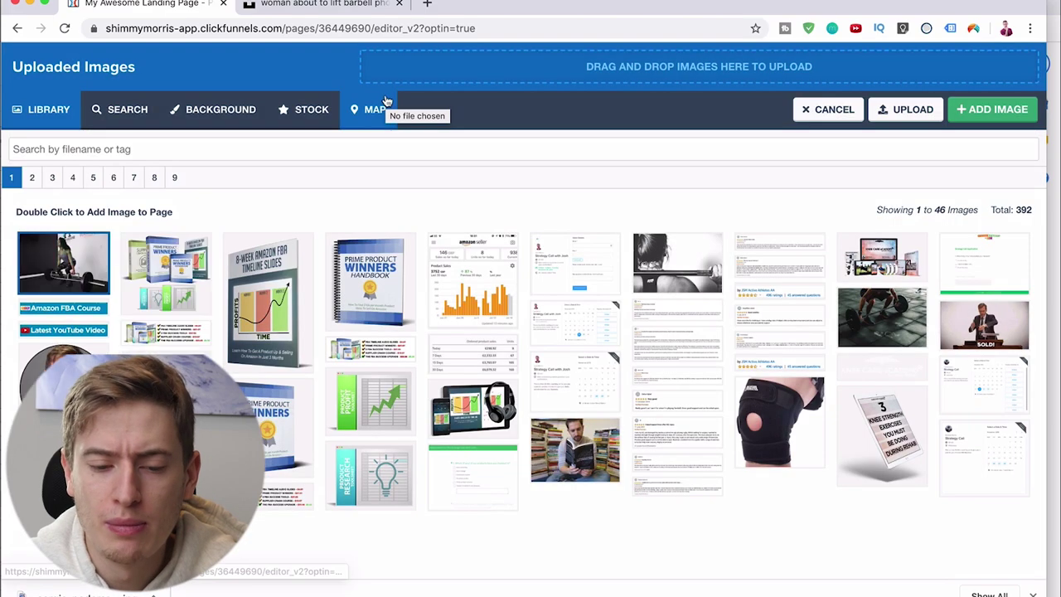
pyautogui.doubleClick(77, 253)
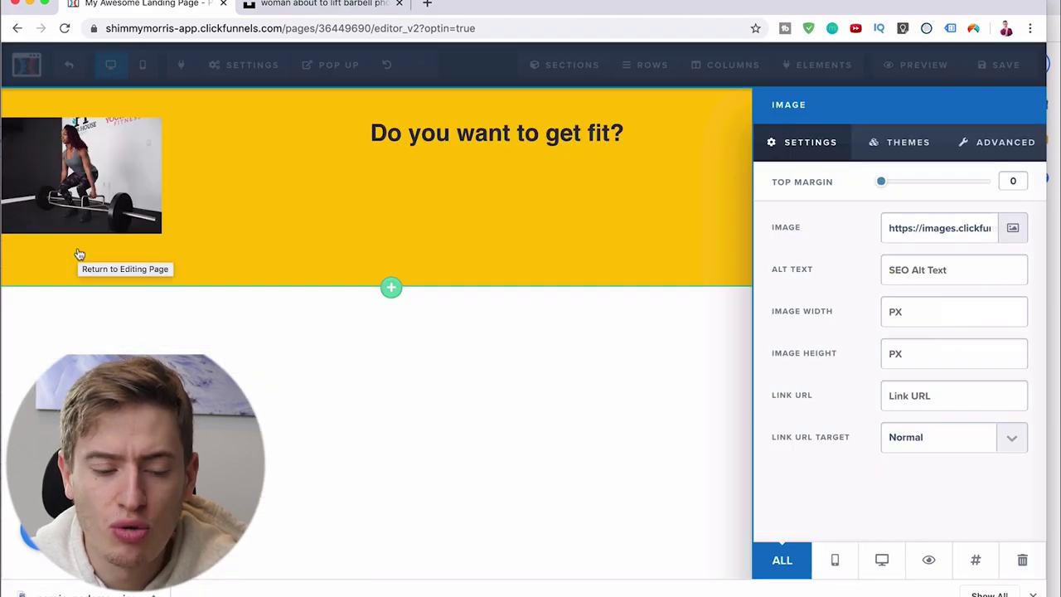
# Step: Give the barbell photo the white-bordered frame theme
pyautogui.click(890, 142)
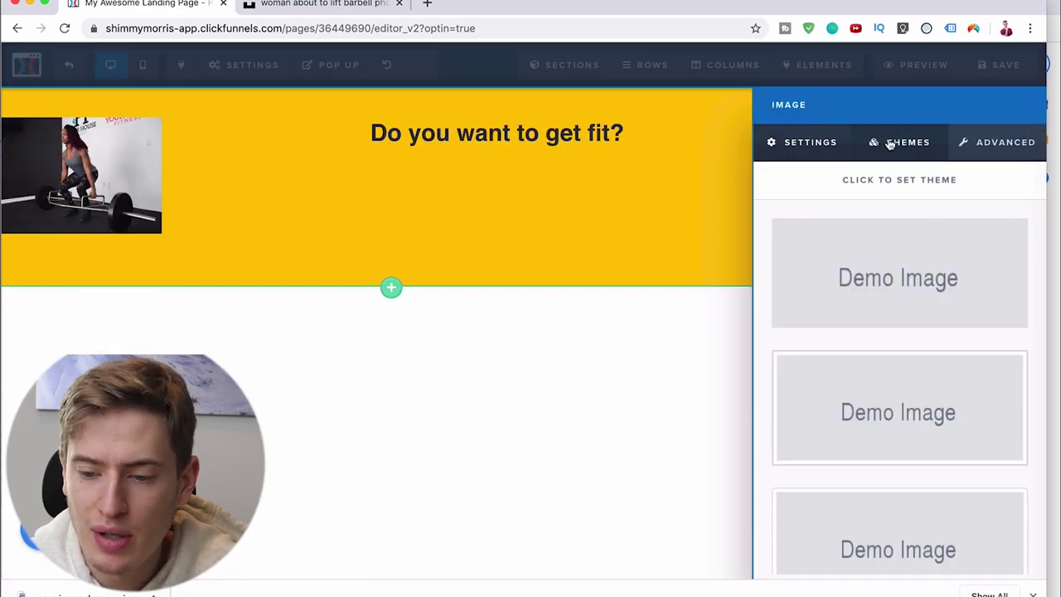
pyautogui.click(860, 394)
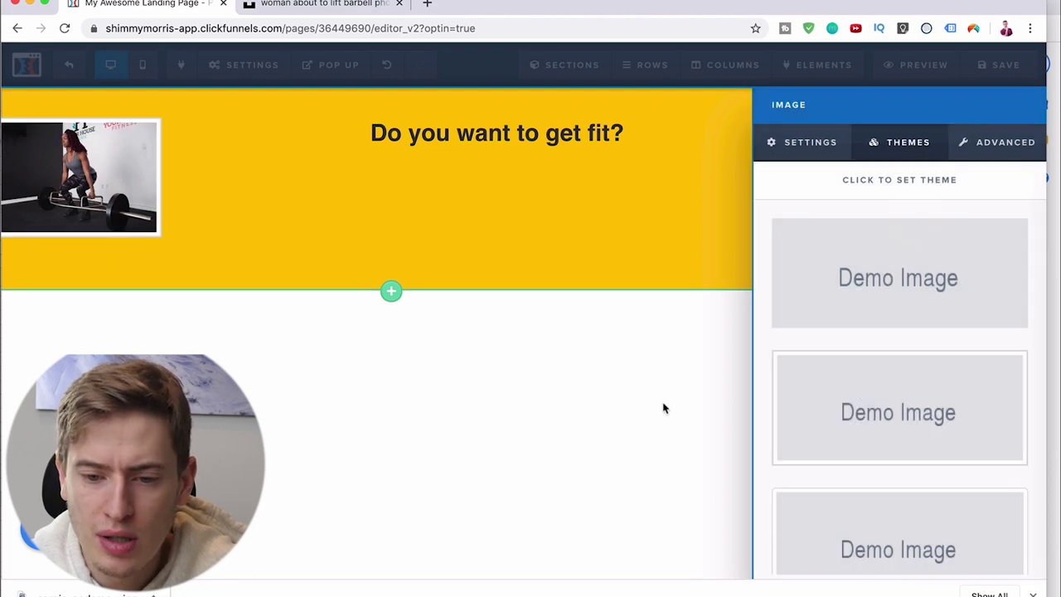
pyautogui.click(663, 407)
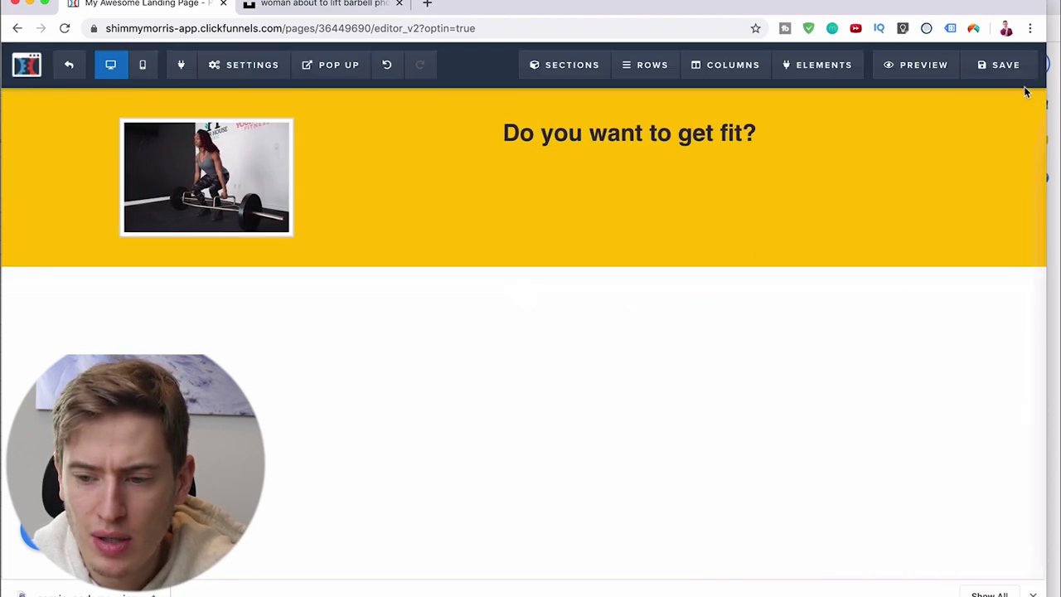
pyautogui.click(1031, 101)
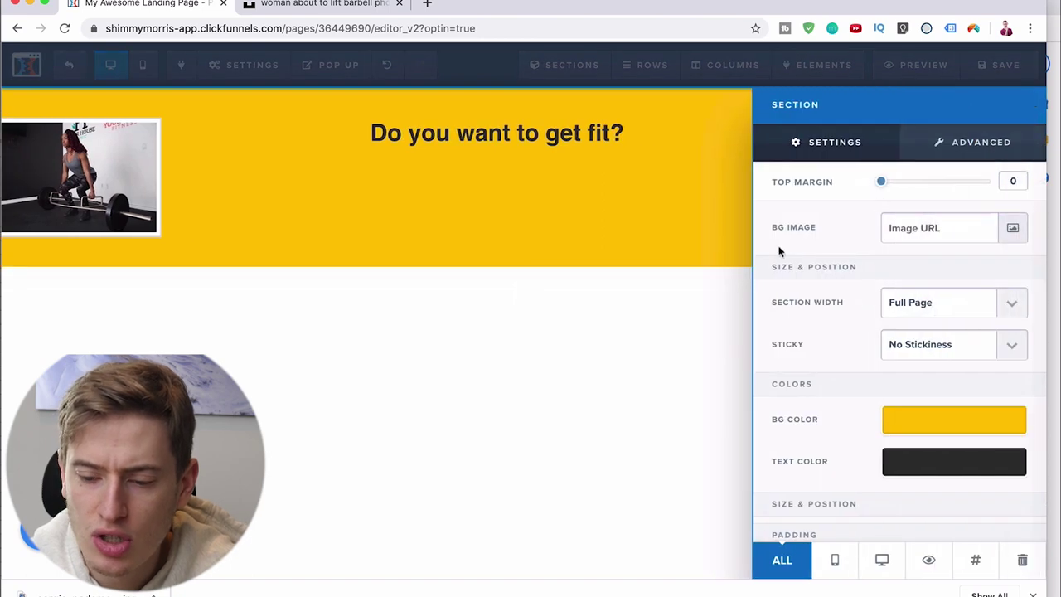
# Step: Set the yellow section's top and bottom padding to 0
pyautogui.scroll(-2, 894, 273)
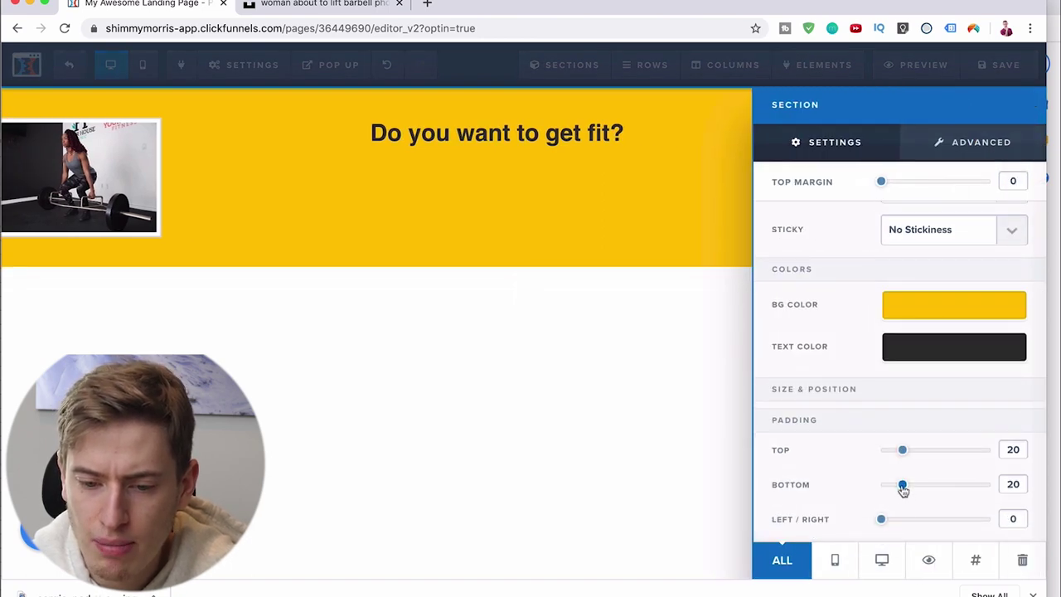
pyautogui.moveTo(903, 484); pyautogui.dragTo(849, 490)
pyautogui.moveTo(902, 451); pyautogui.dragTo(852, 461)
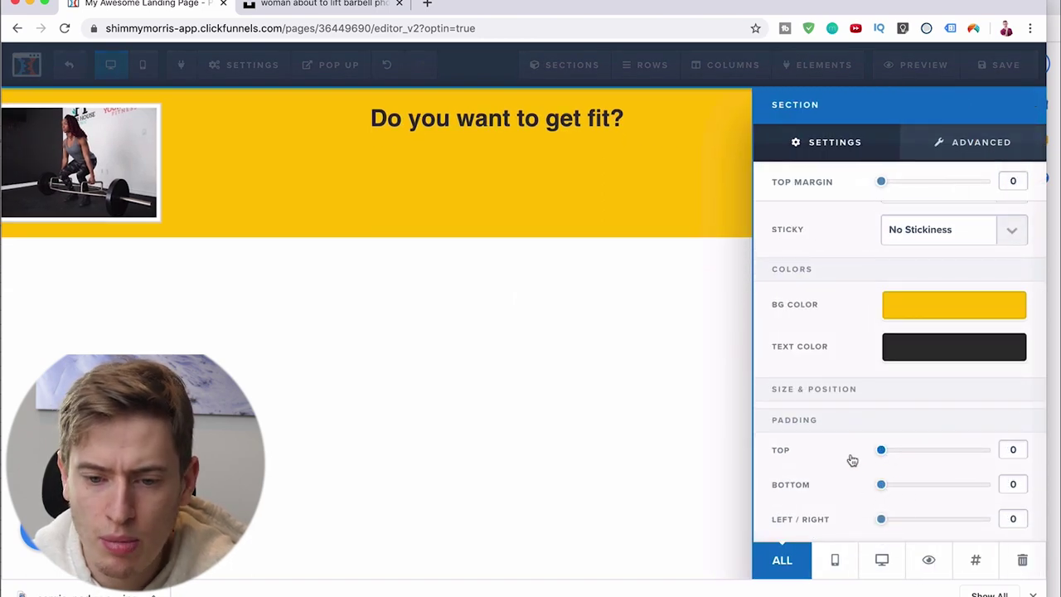
pyautogui.click(686, 367)
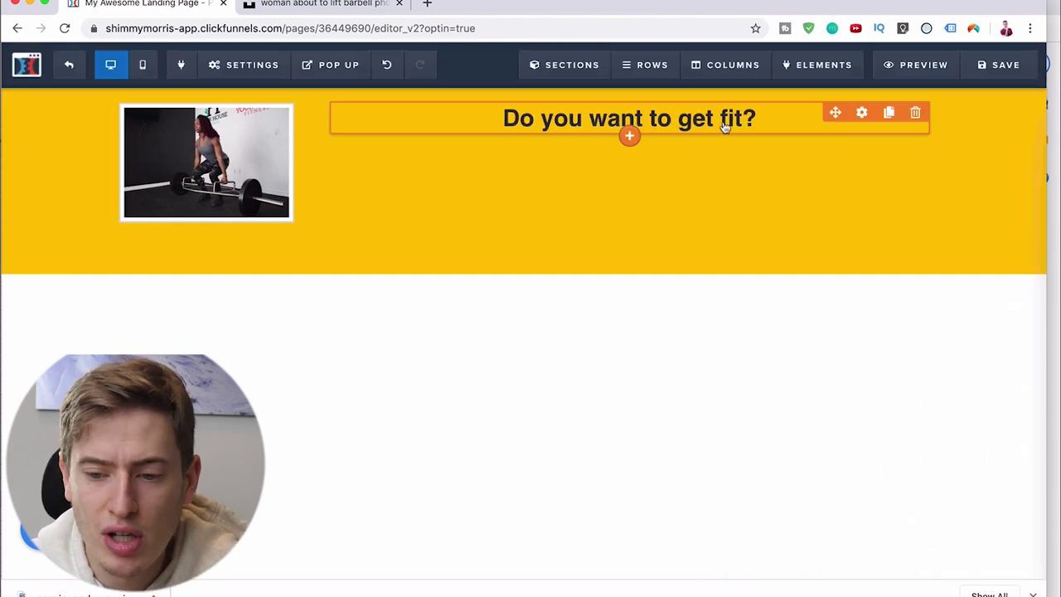
# Step: Raise the headline's font size to 62 and set its top margin to 45
pyautogui.click(862, 112)
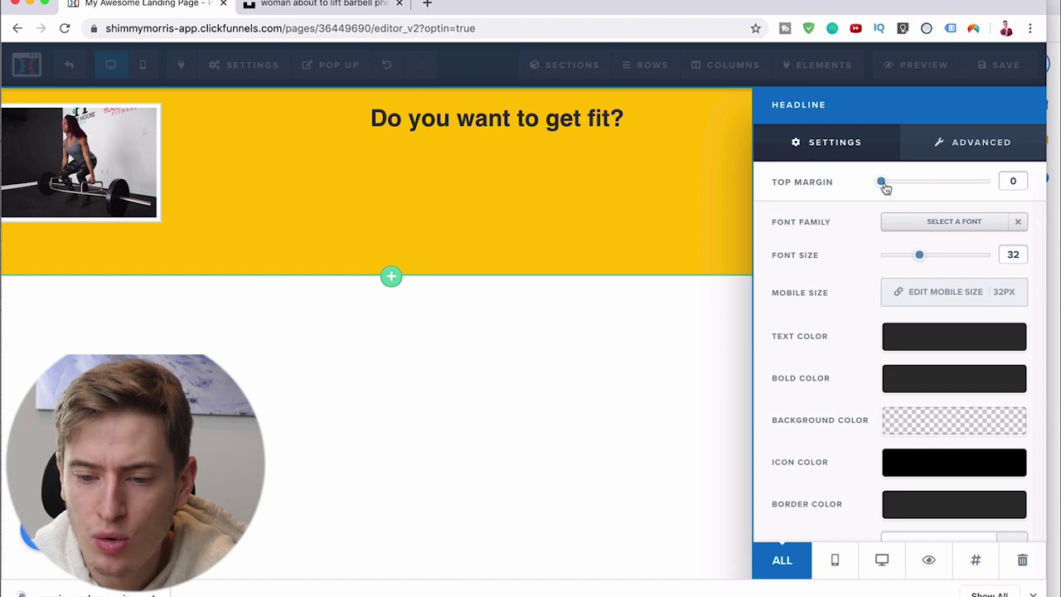
pyautogui.moveTo(885, 187); pyautogui.dragTo(940, 185)
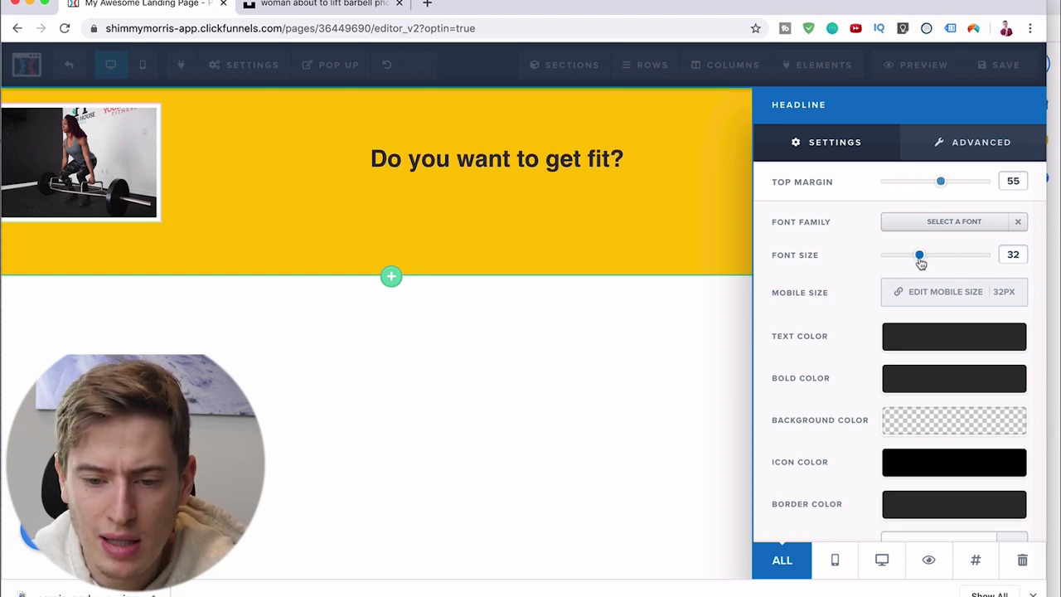
pyautogui.moveTo(921, 263); pyautogui.dragTo(972, 257)
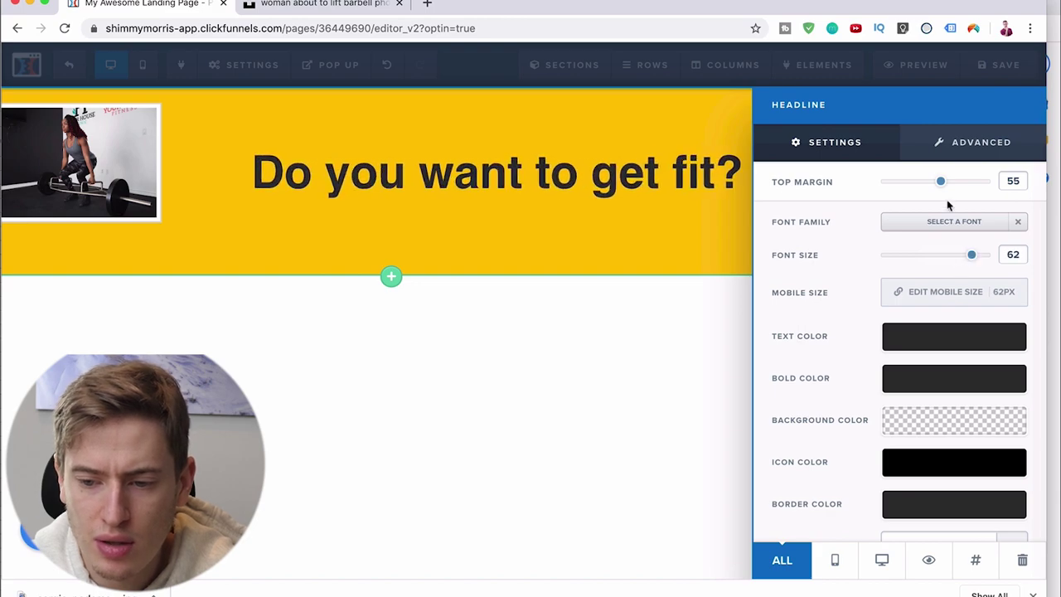
pyautogui.moveTo(940, 189); pyautogui.dragTo(928, 190)
pyautogui.click(620, 428)
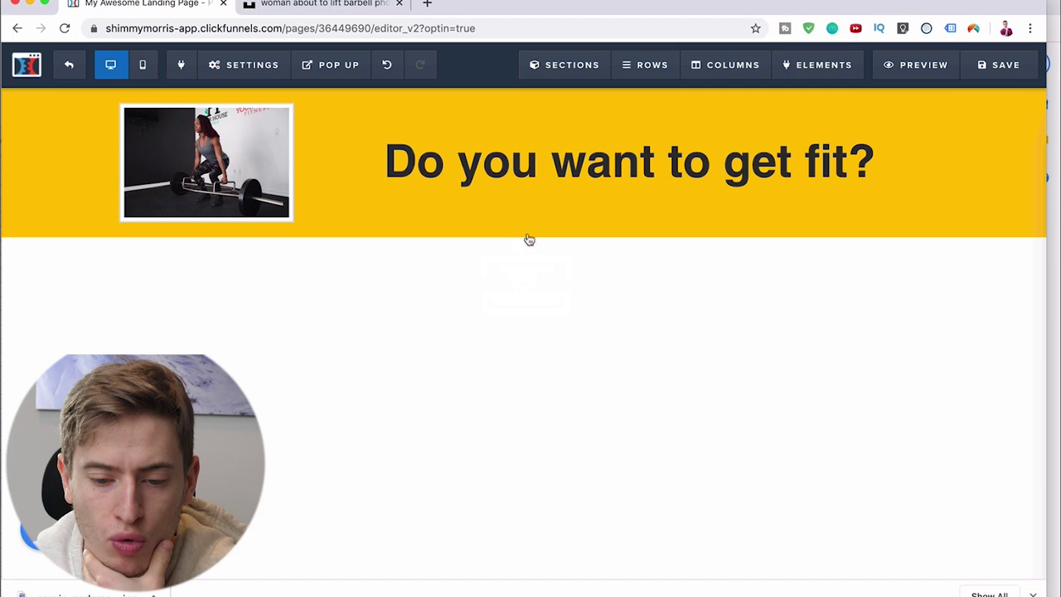
# Step: Add a medium-width section below the yellow header with a two-column row
pyautogui.click(523, 277)
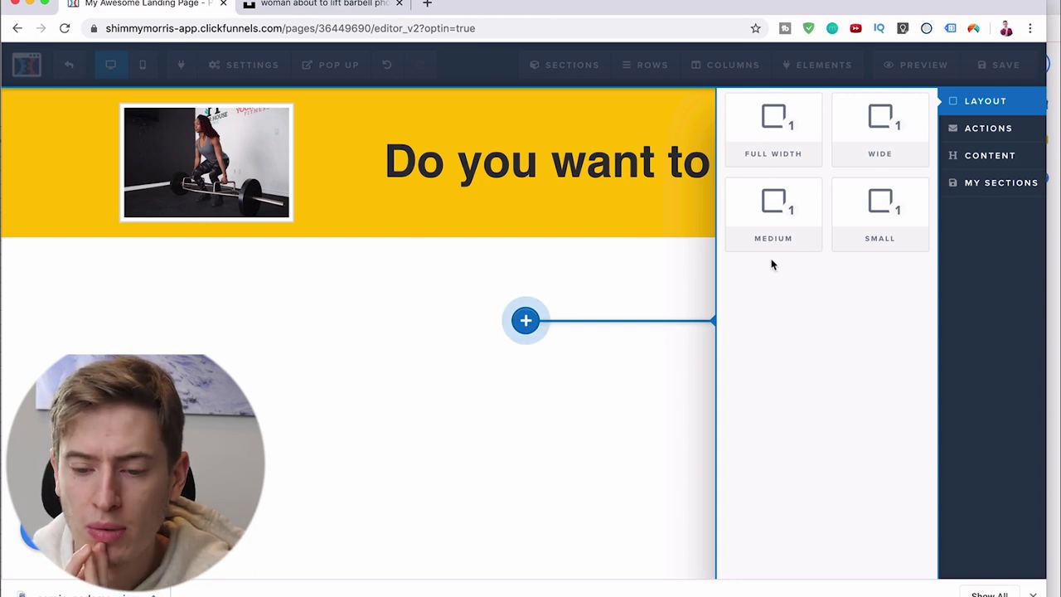
pyautogui.click(798, 224)
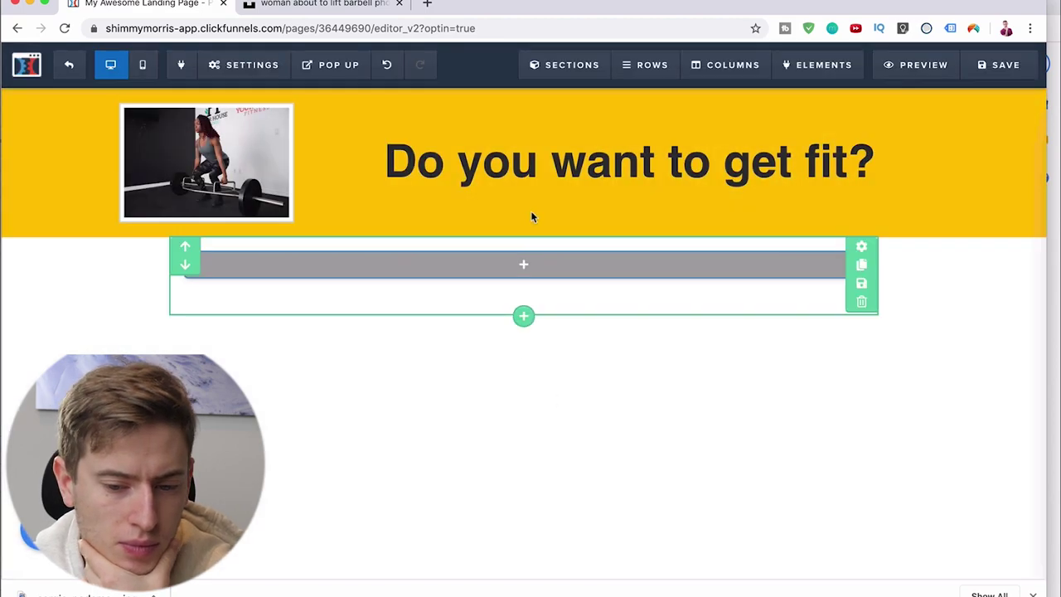
pyautogui.click(523, 264)
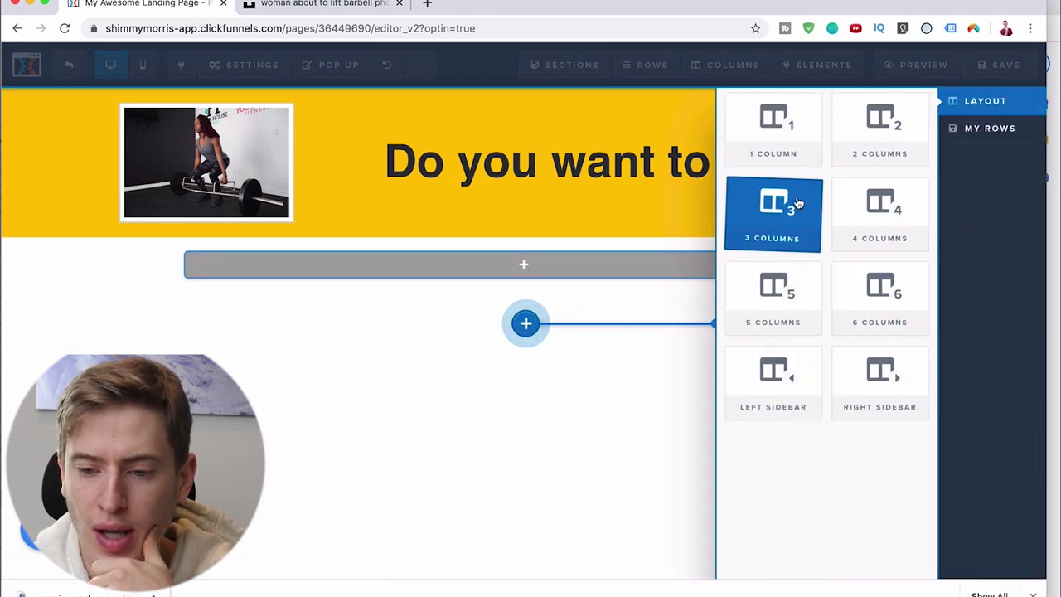
pyautogui.click(866, 152)
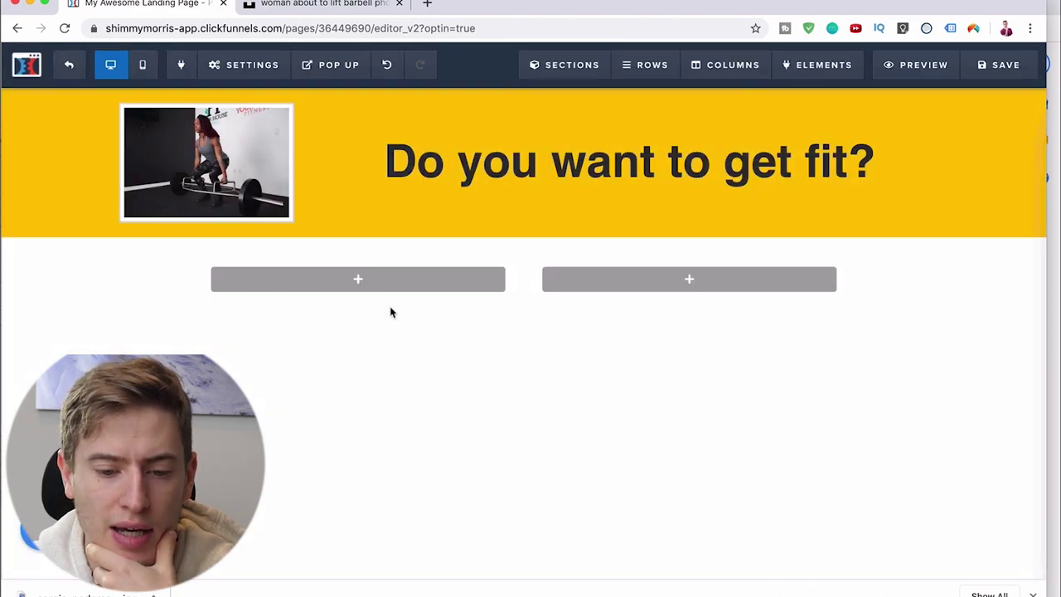
# Step: Search Google Images for 'fitness ebook' from the browser's address bar
pyautogui.click(355, 280)
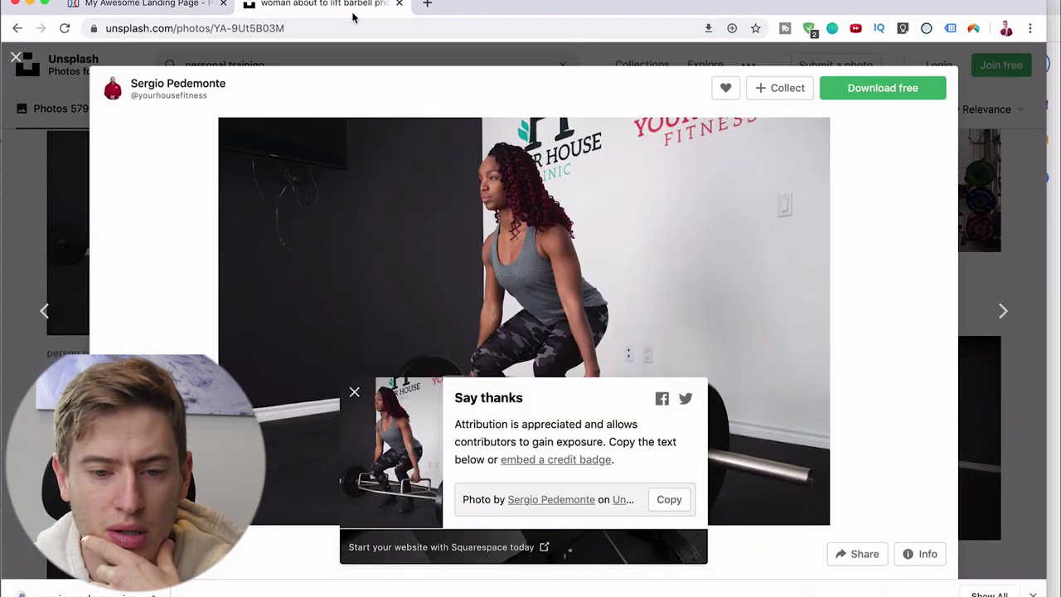
pyautogui.click(348, 4)
pyautogui.click(349, 31)
pyautogui.write('fitness ebook')
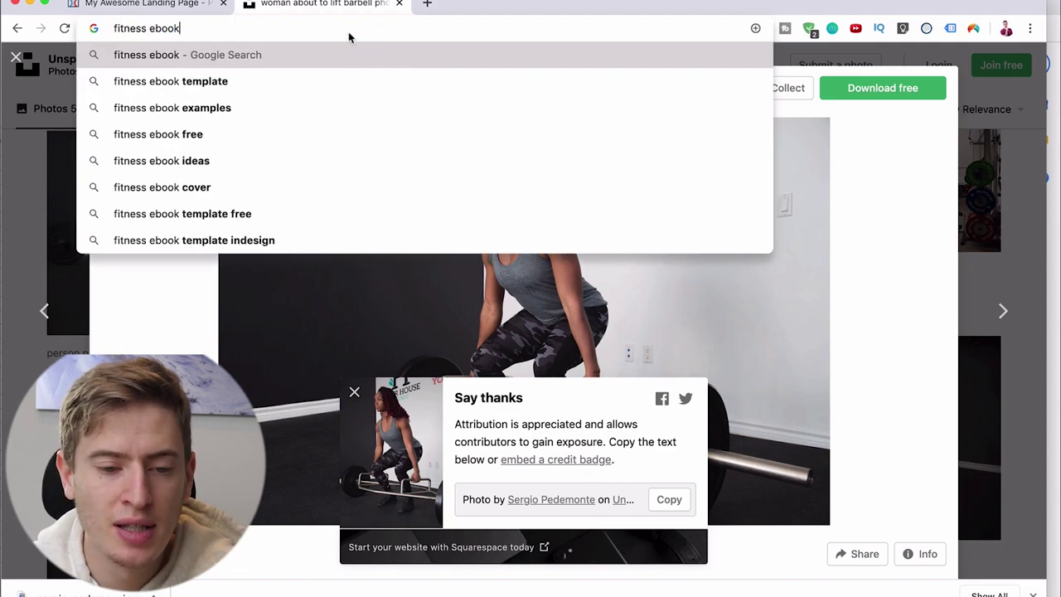
pyautogui.press('Return')
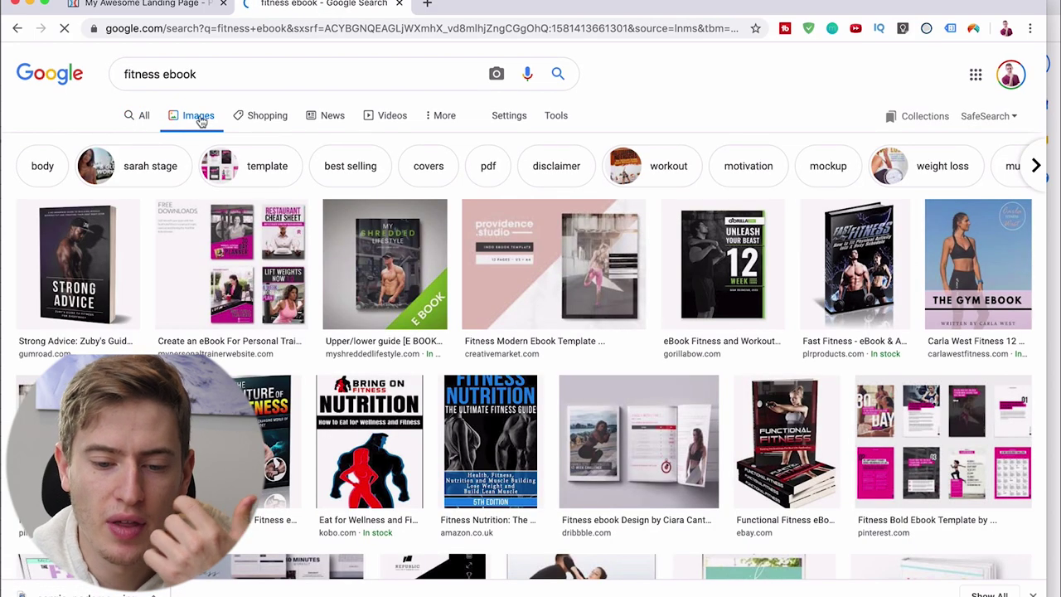
# Step: Save the Strong Advice ebook cover image to the computer
pyautogui.click(91, 265)
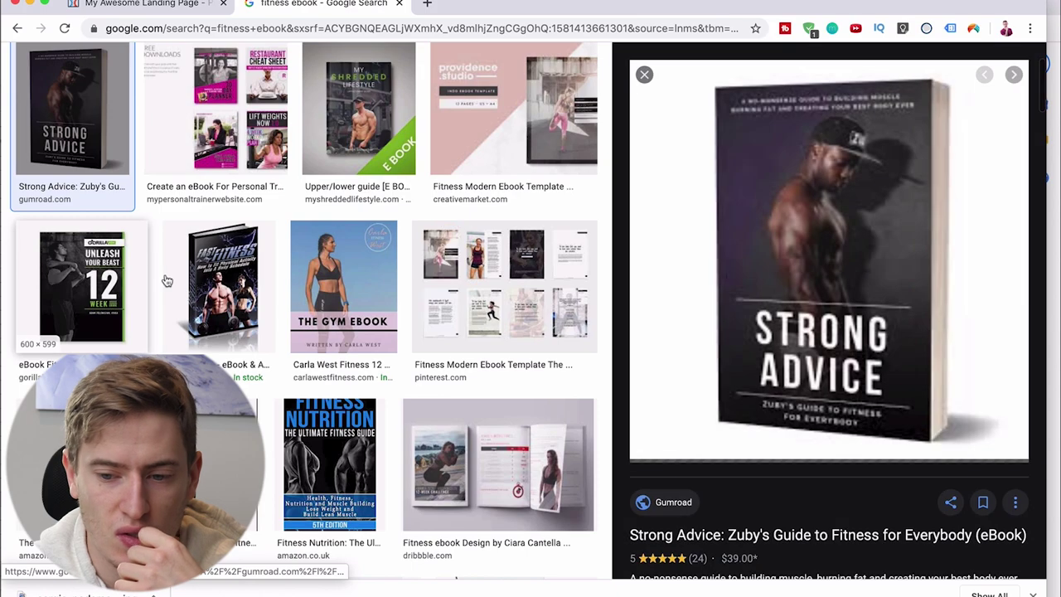
pyautogui.rightClick(790, 203)
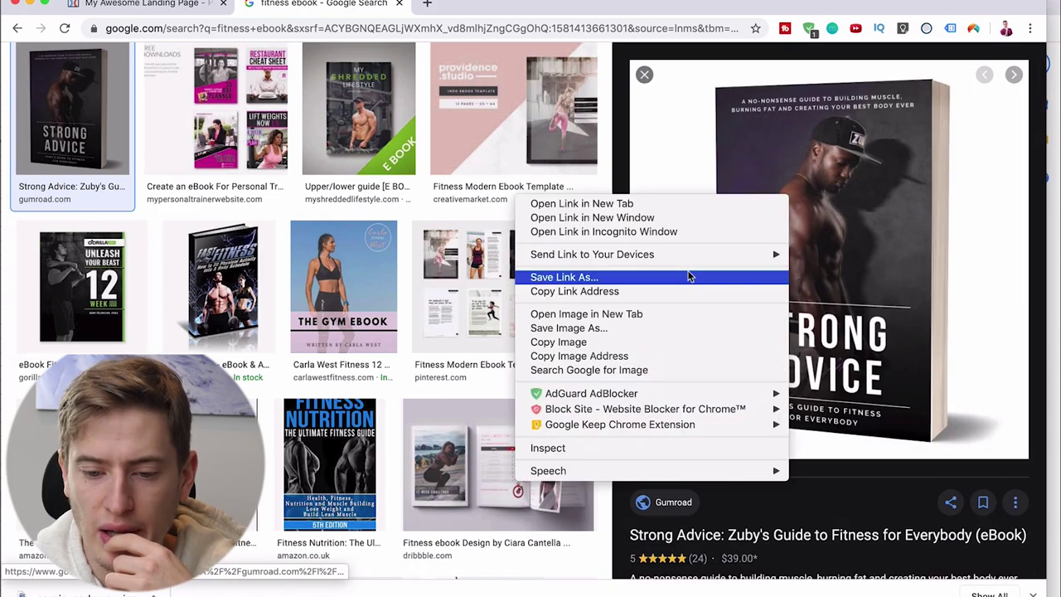
pyautogui.click(683, 330)
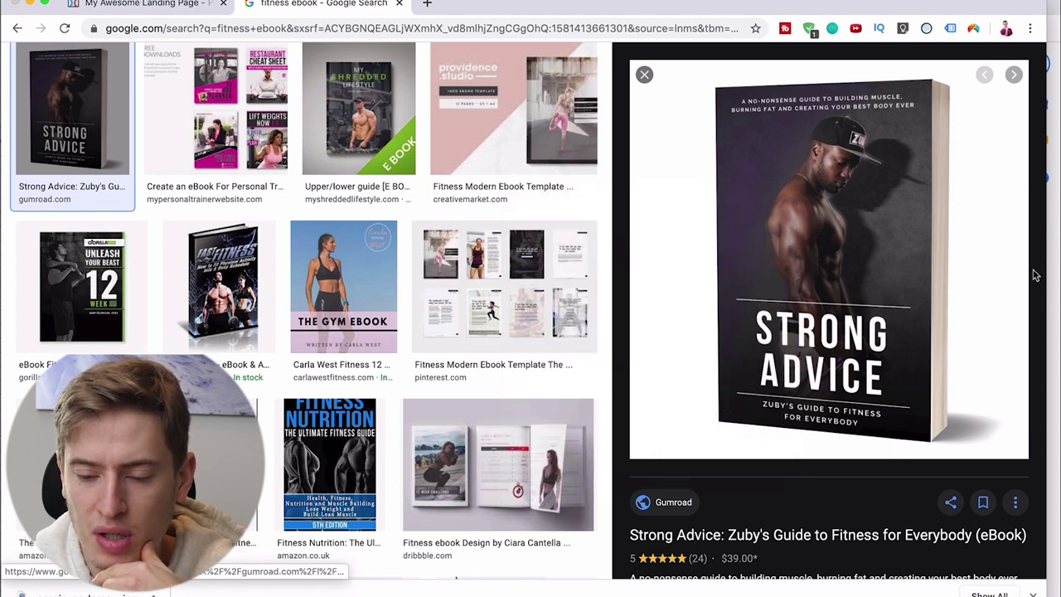
pyautogui.click(630, 181)
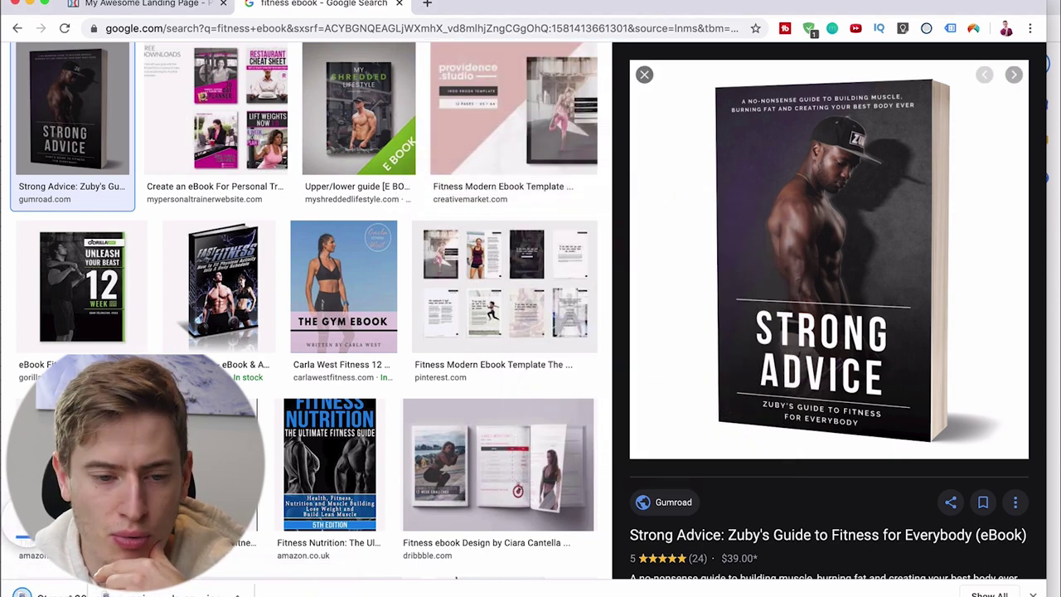
pyautogui.click(135, 7)
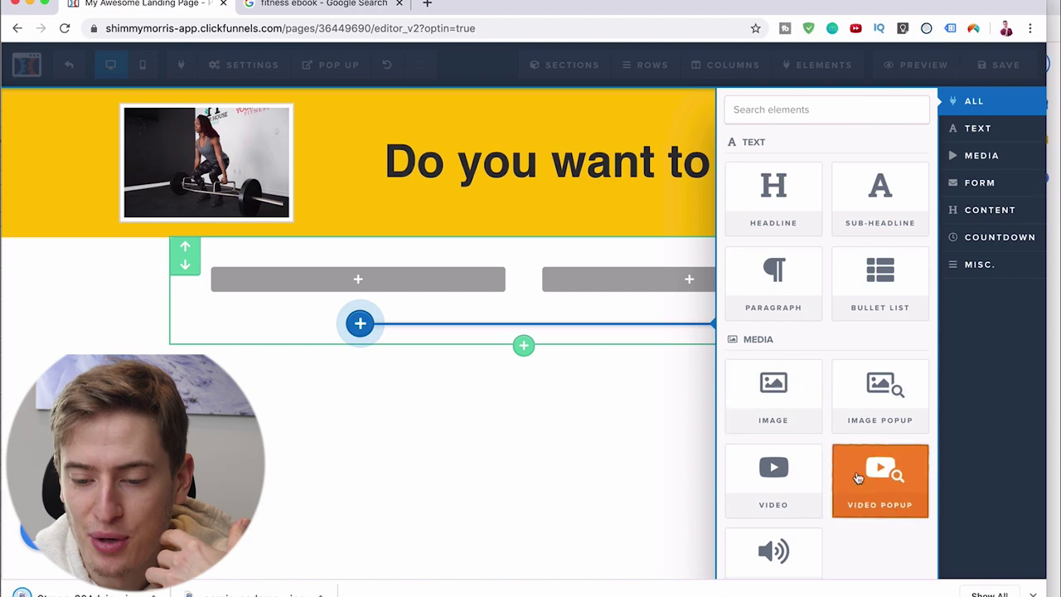
# Step: Add an image element to the left column and upload the Strong Advice cover from Desktop into it
pyautogui.click(742, 381)
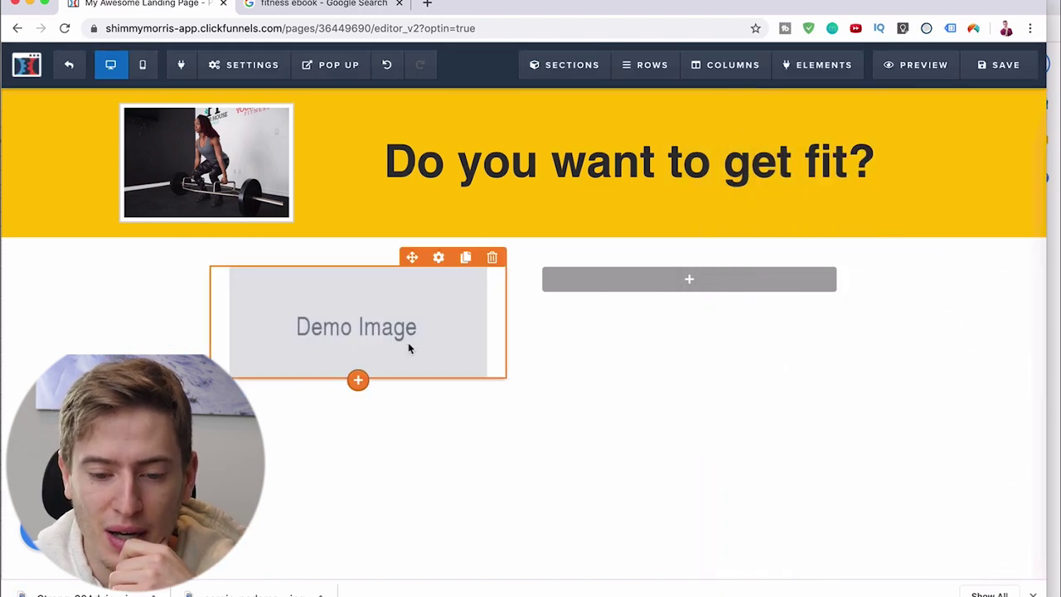
pyautogui.click(409, 321)
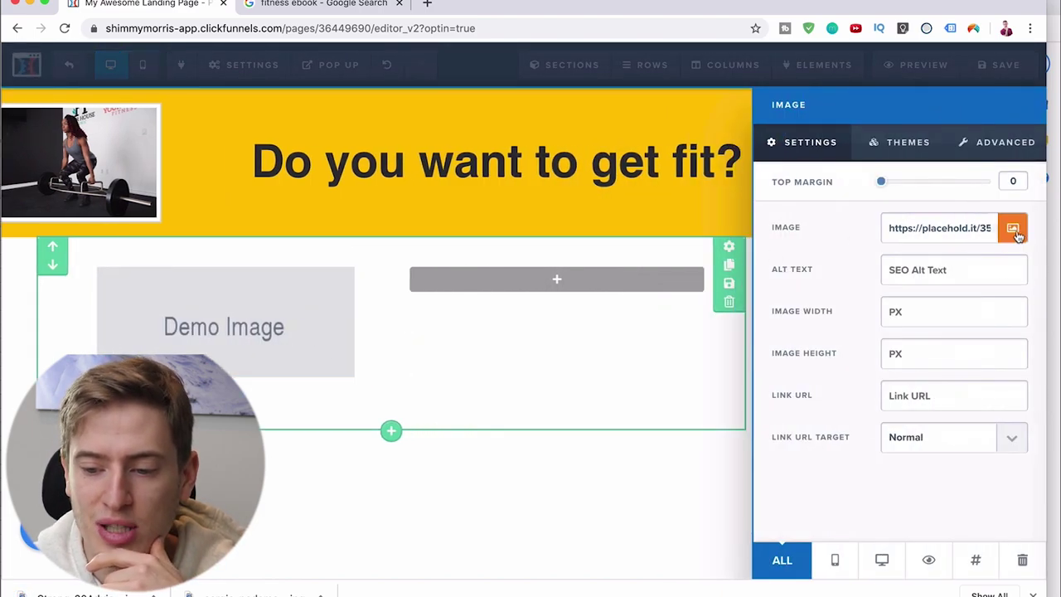
pyautogui.click(1013, 229)
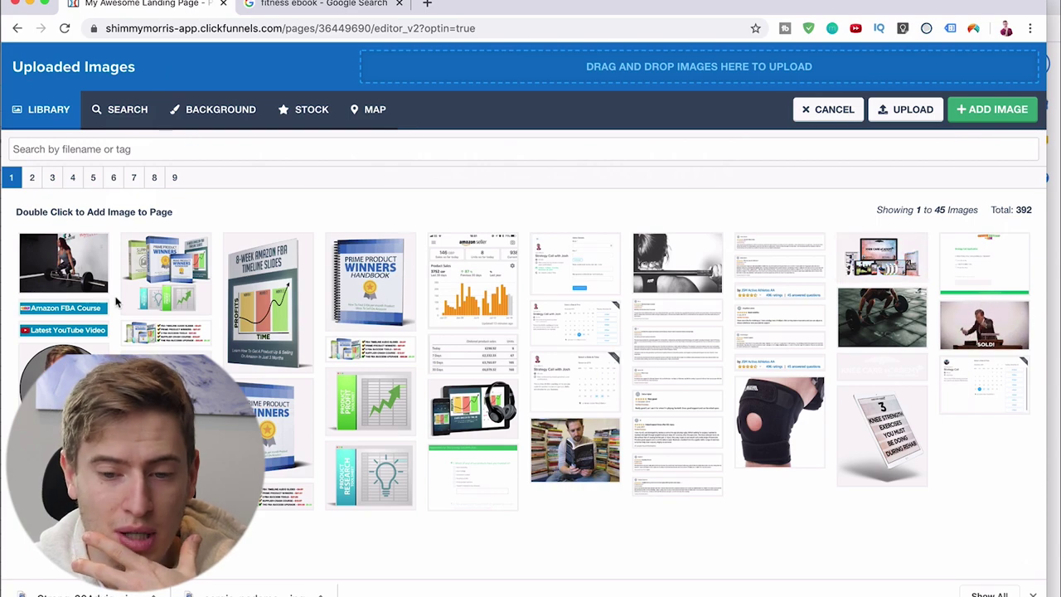
pyautogui.click(880, 65)
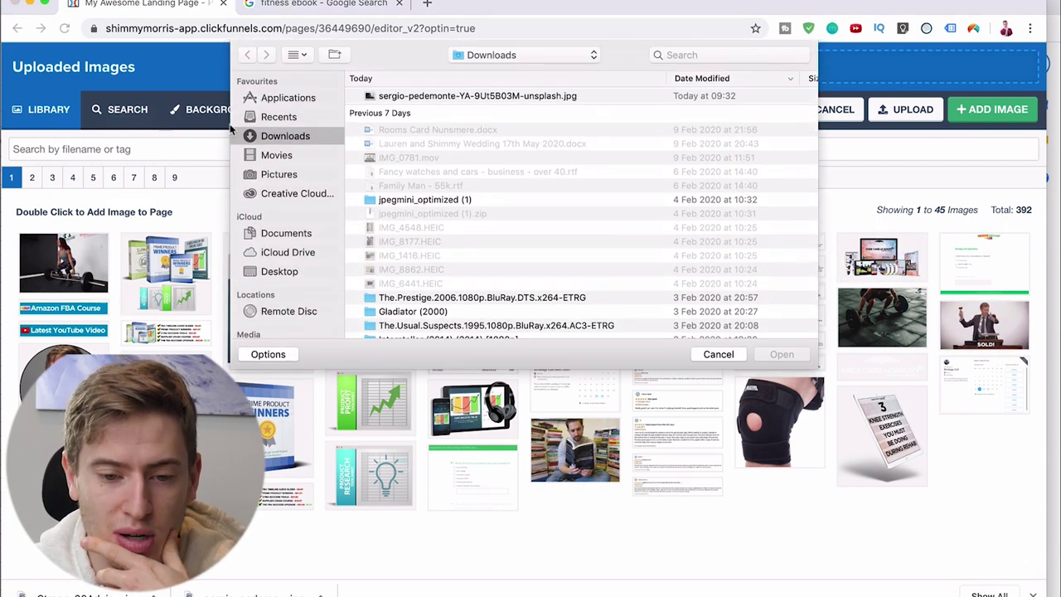
pyautogui.click(396, 96)
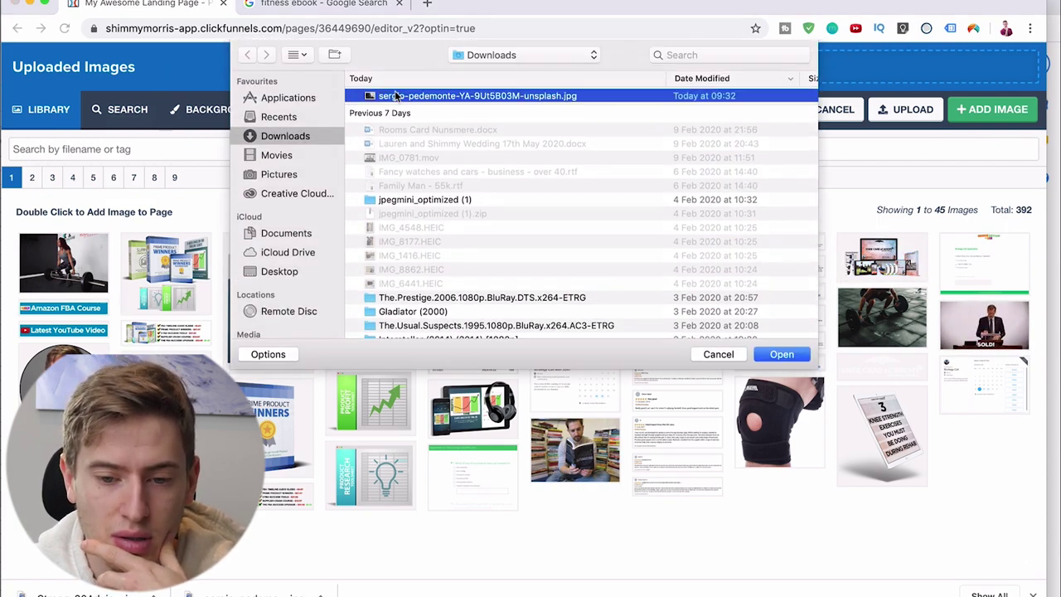
pyautogui.click(279, 271)
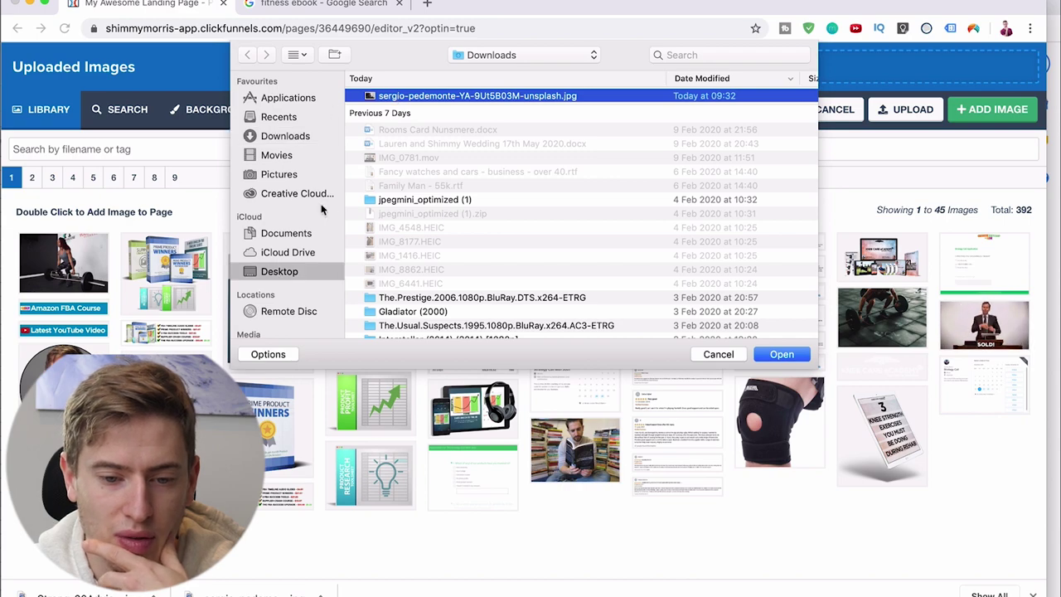
pyautogui.doubleClick(432, 96)
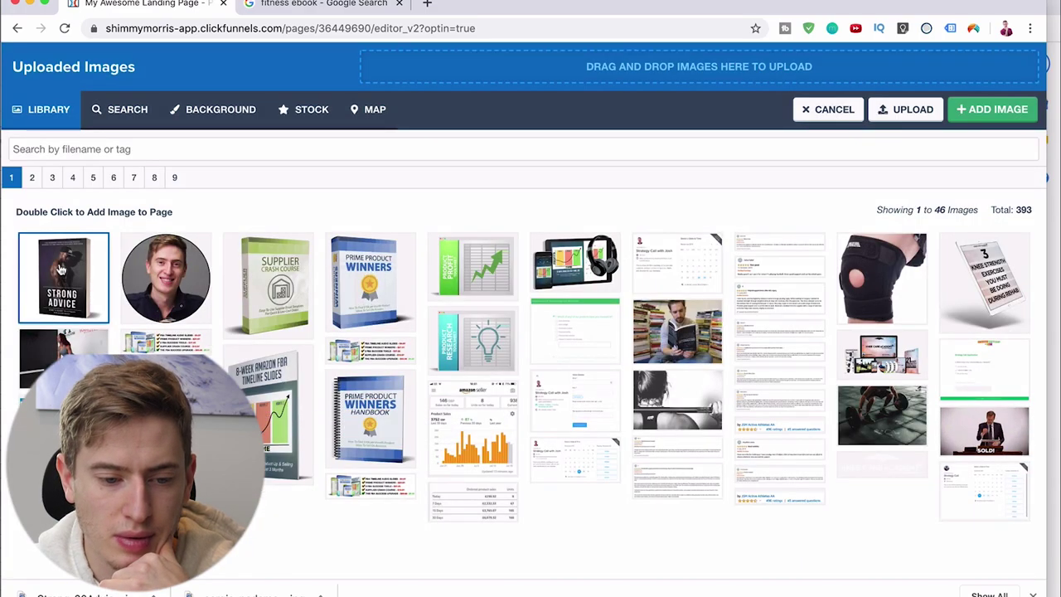
pyautogui.doubleClick(59, 262)
pyautogui.click(428, 407)
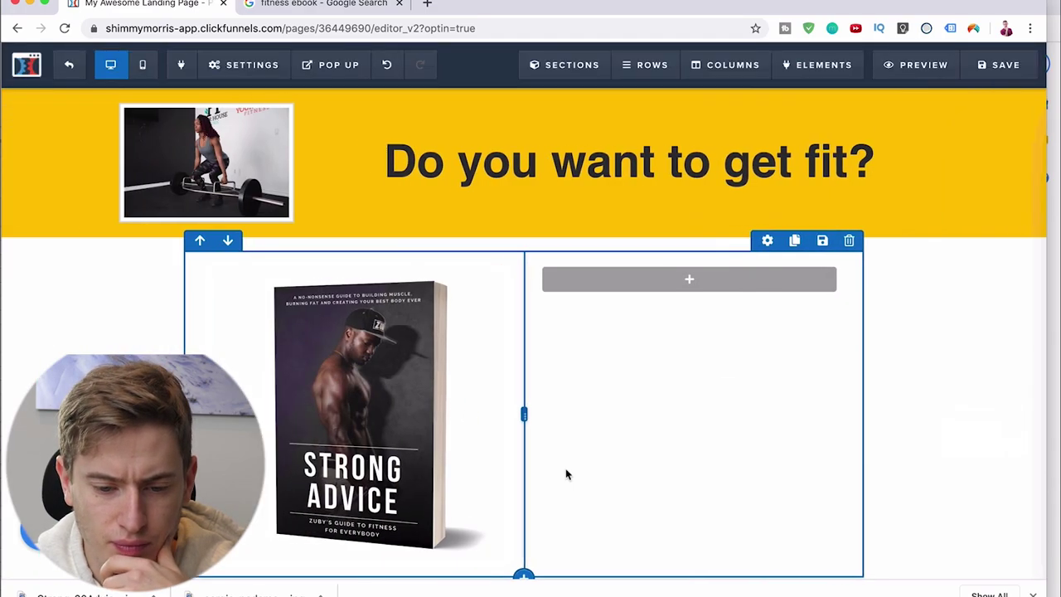
pyautogui.scroll(-1, 566, 472)
pyautogui.scroll(1, 566, 471)
# Step: Add a large call-to-action headline and a smaller sub-headline to the right column
pyautogui.click(685, 274)
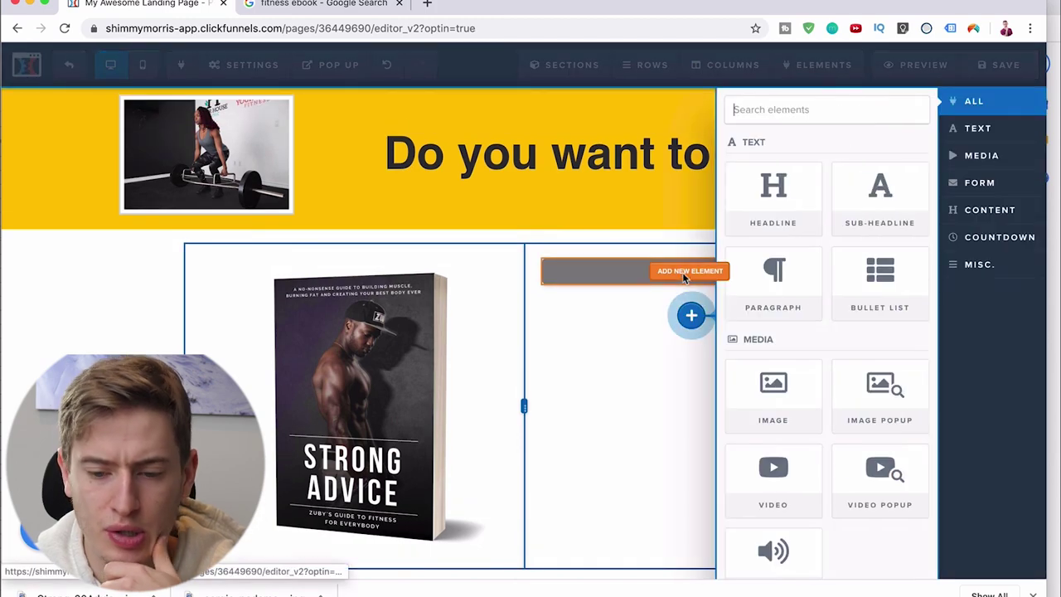
pyautogui.click(778, 205)
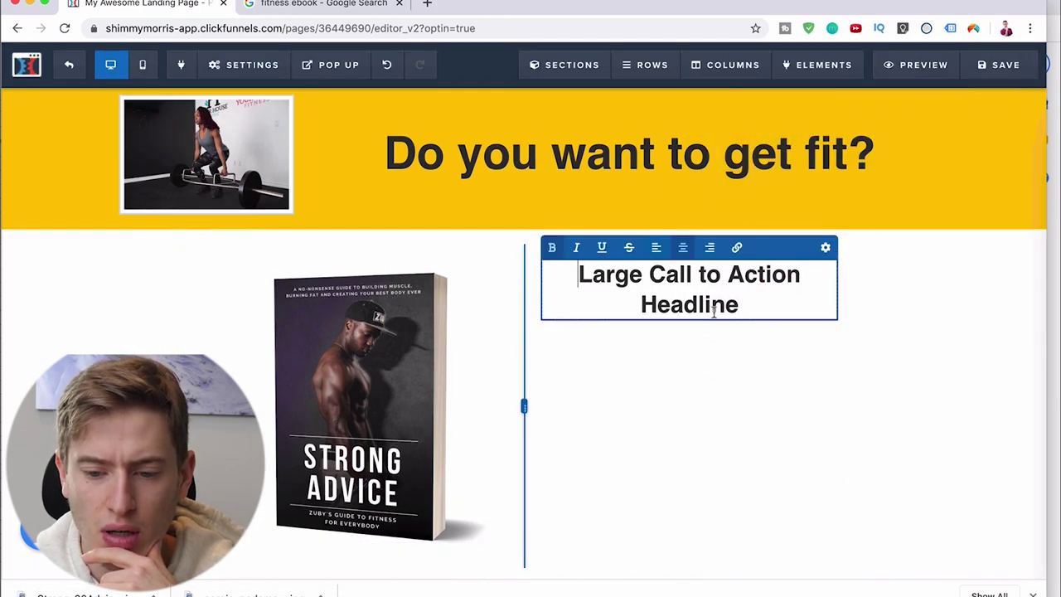
pyautogui.click(690, 323)
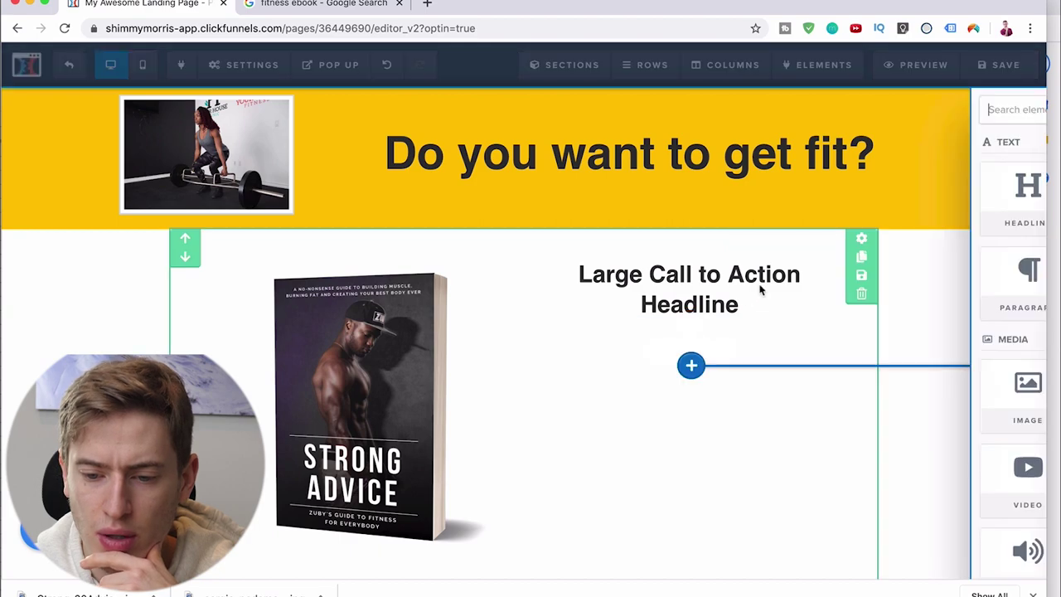
pyautogui.click(847, 205)
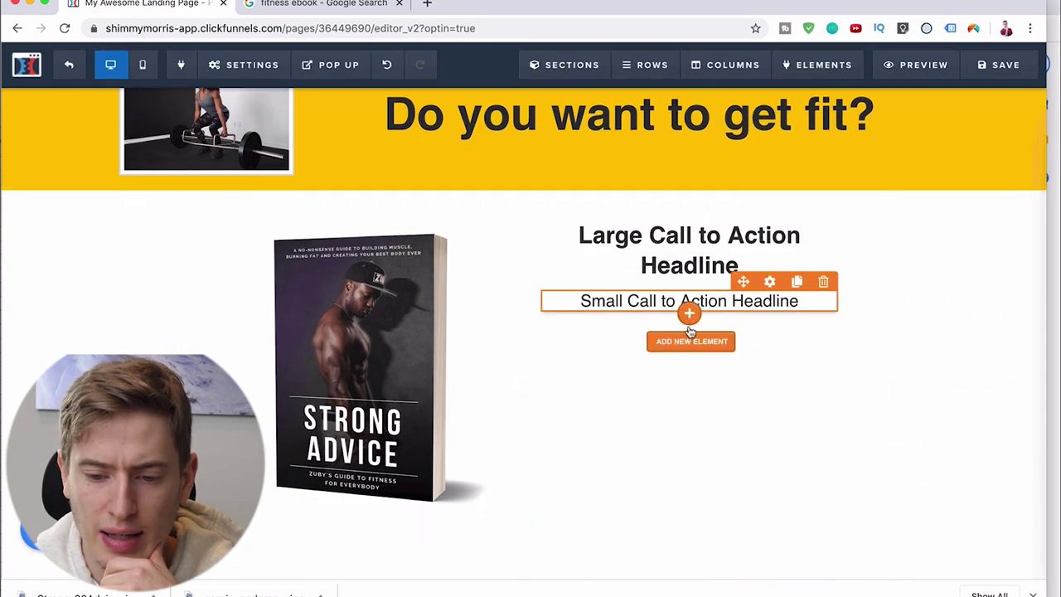
pyautogui.click(690, 331)
# Step: Add two email input fields and a Click to Sign Up button below the headlines
pyautogui.scroll(-3, 834, 396)
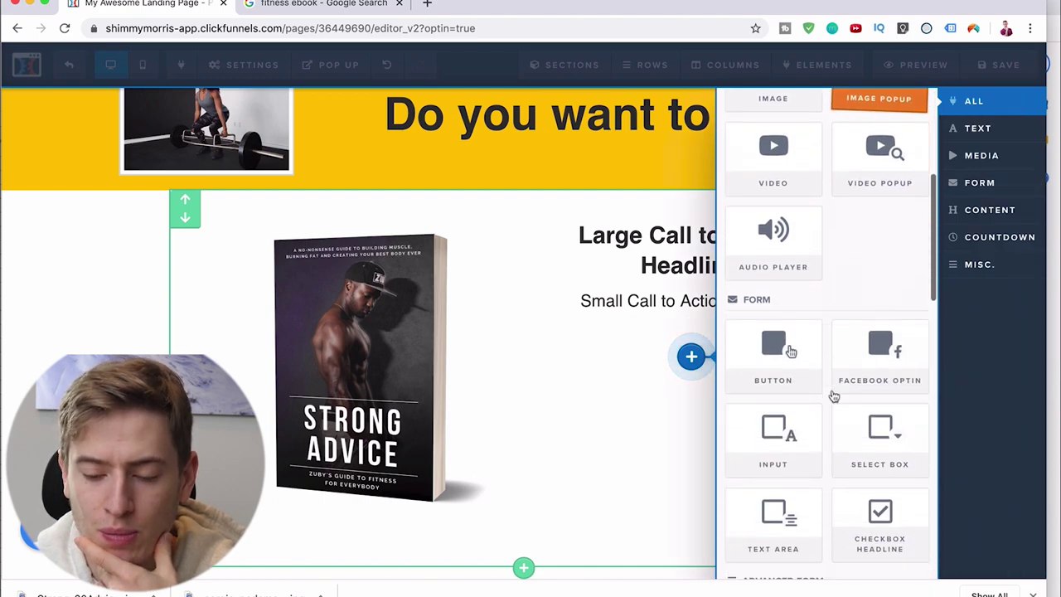
pyautogui.scroll(-2, 834, 396)
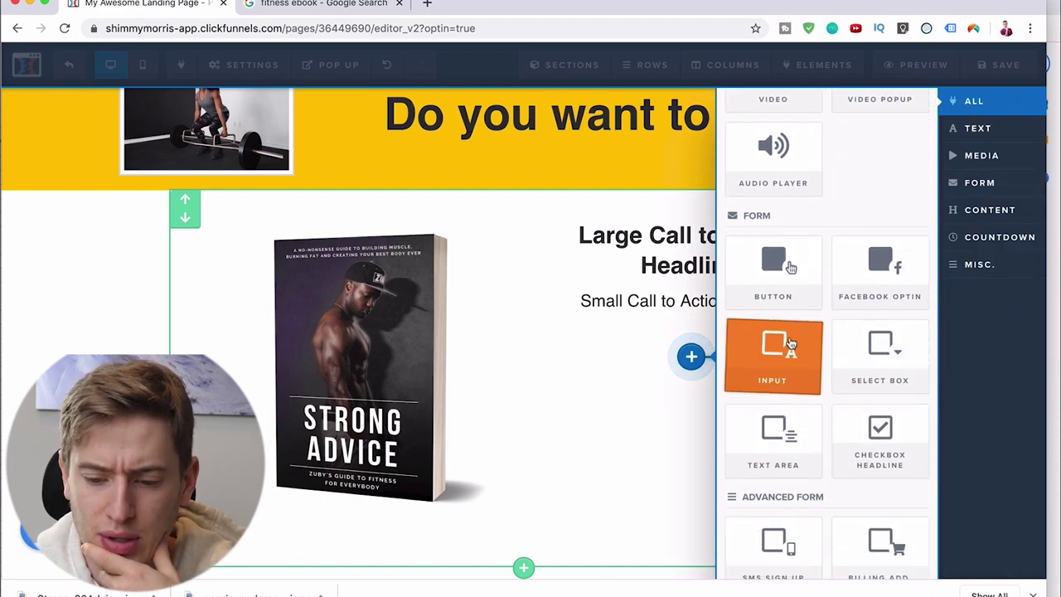
pyautogui.click(791, 343)
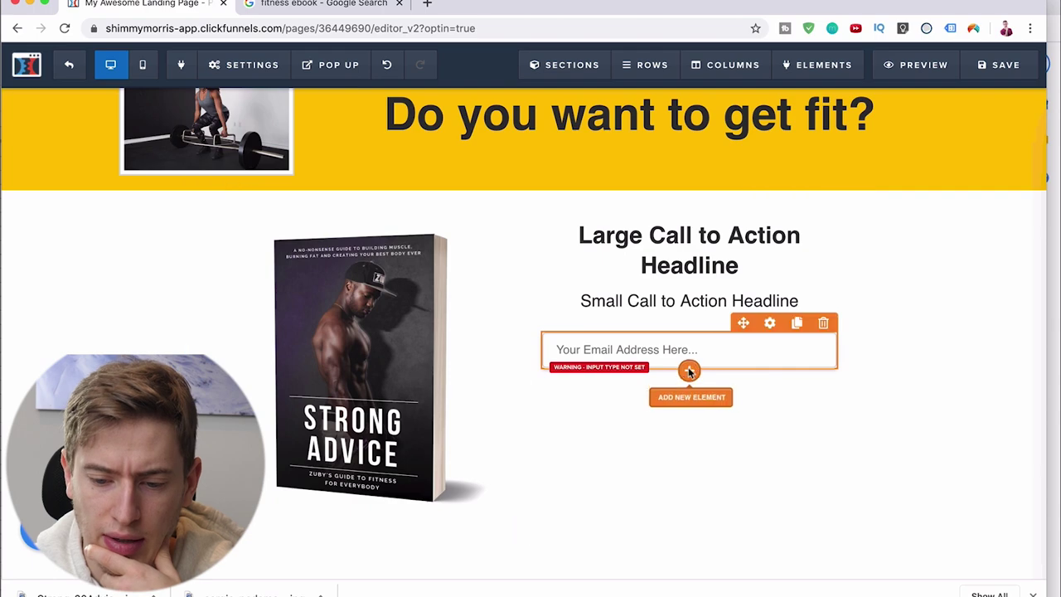
pyautogui.click(688, 372)
pyautogui.scroll(-5, 771, 389)
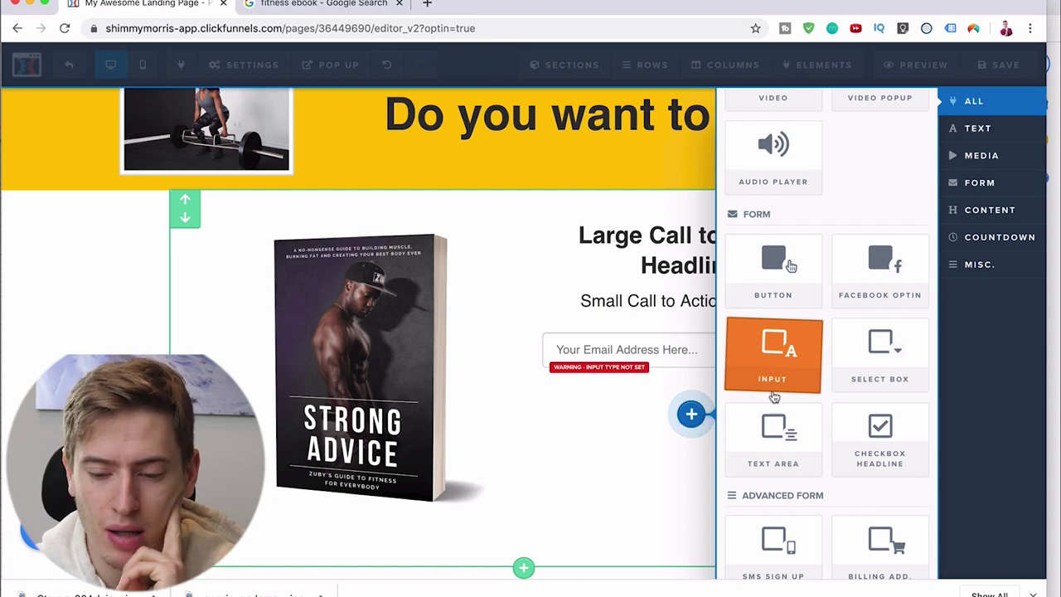
pyautogui.click(774, 397)
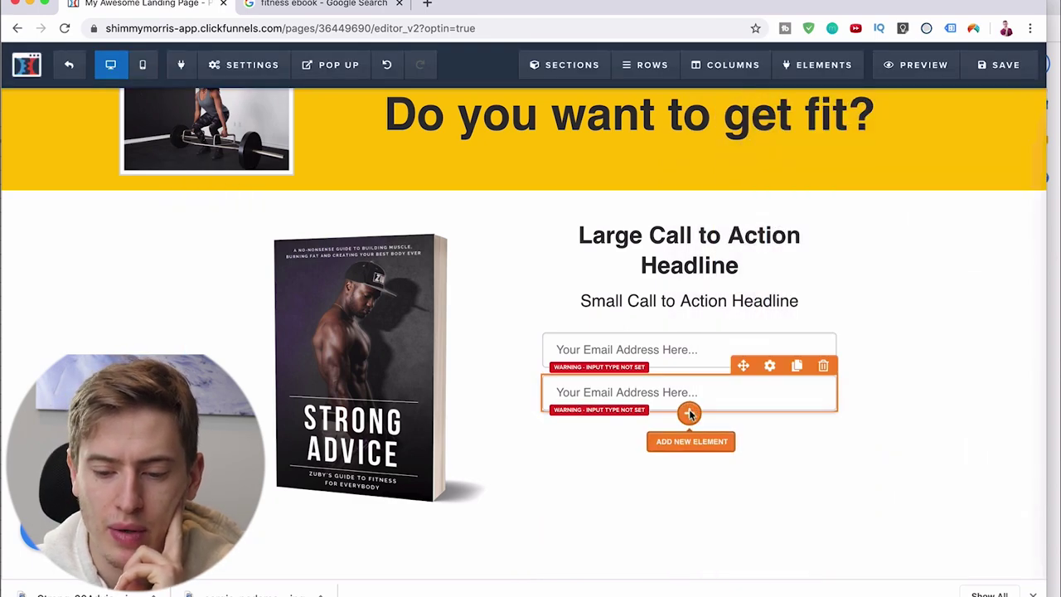
pyautogui.click(689, 414)
pyautogui.scroll(-5, 753, 367)
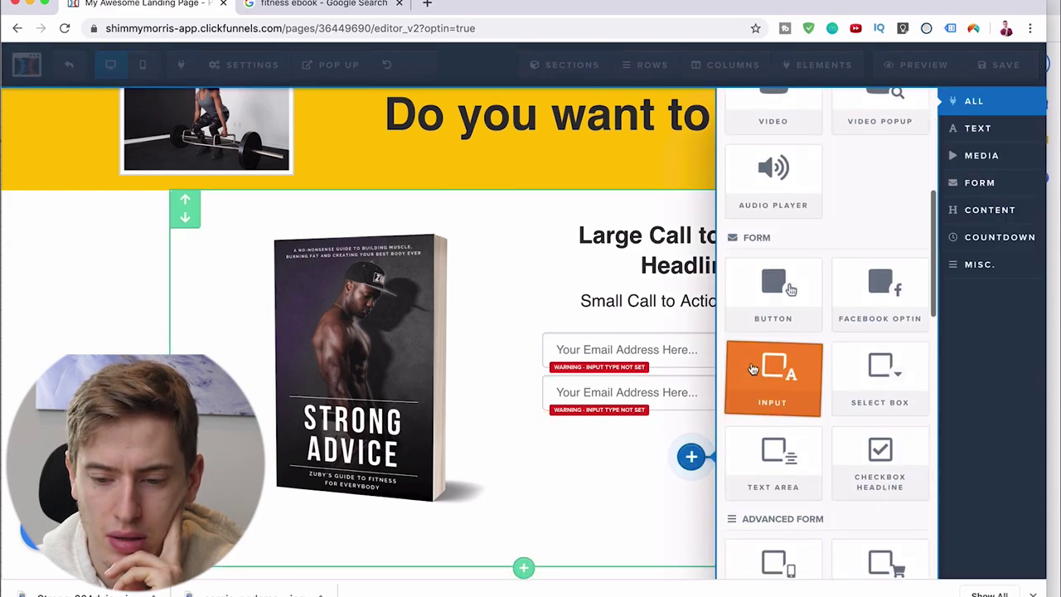
pyautogui.click(775, 290)
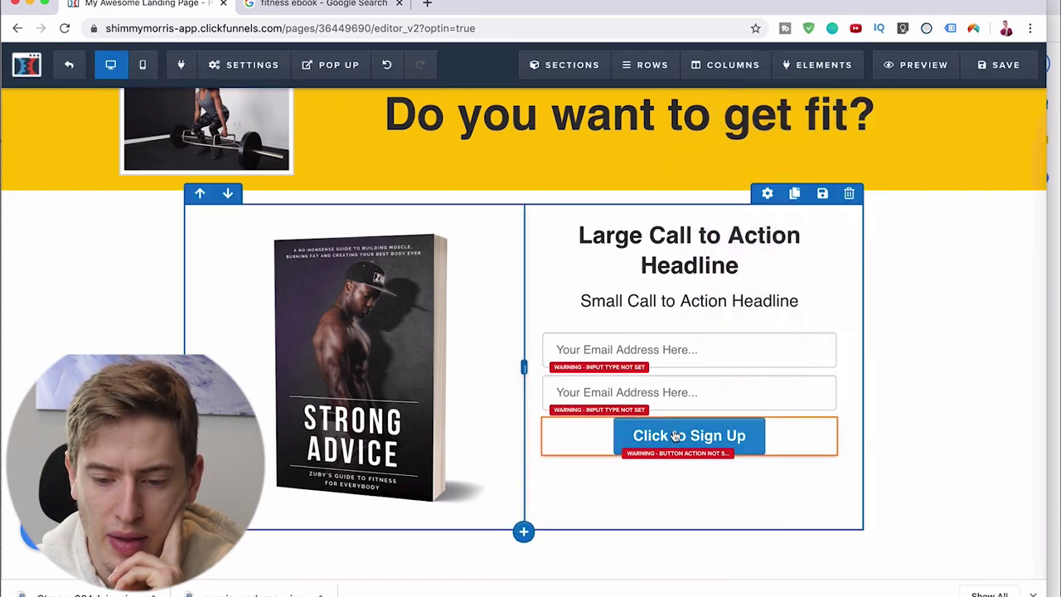
pyautogui.click(682, 349)
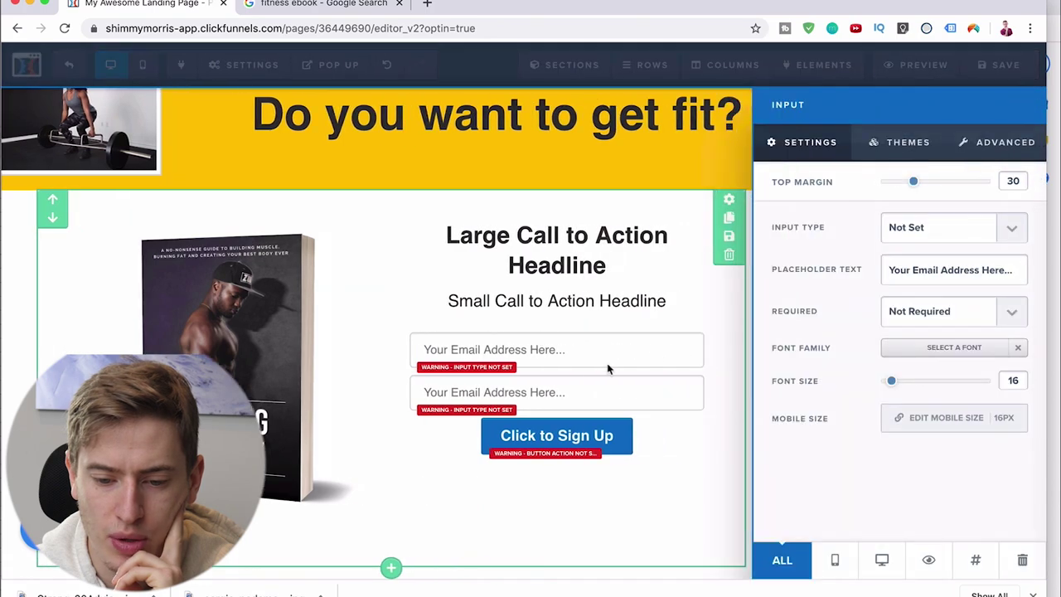
# Step: Change the first input field's placeholder to 'Your Name'
pyautogui.tripleClick(951, 275)
pyautogui.write('Your Name')
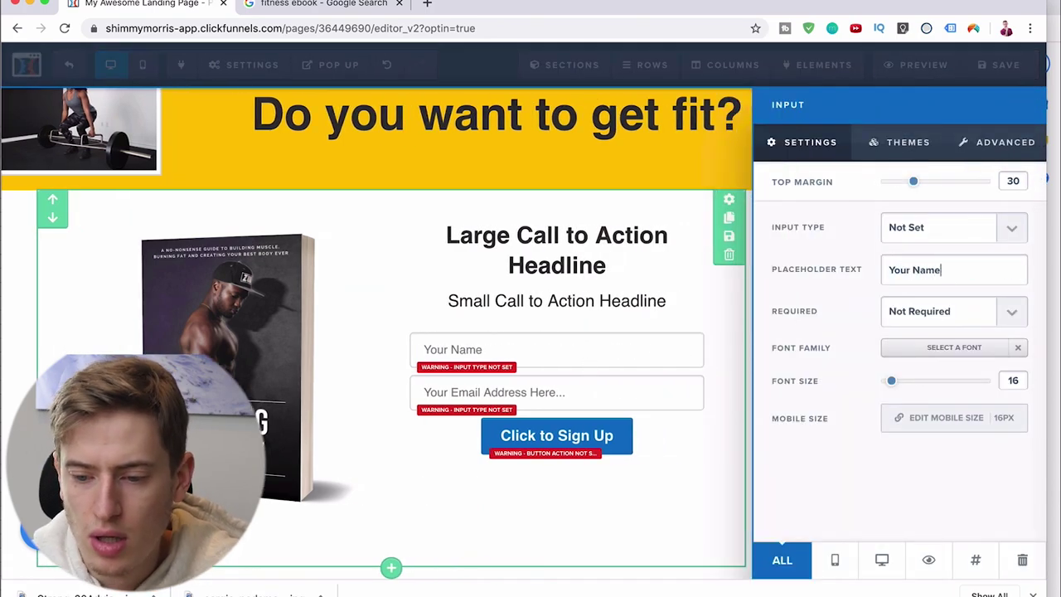
pyautogui.click(708, 515)
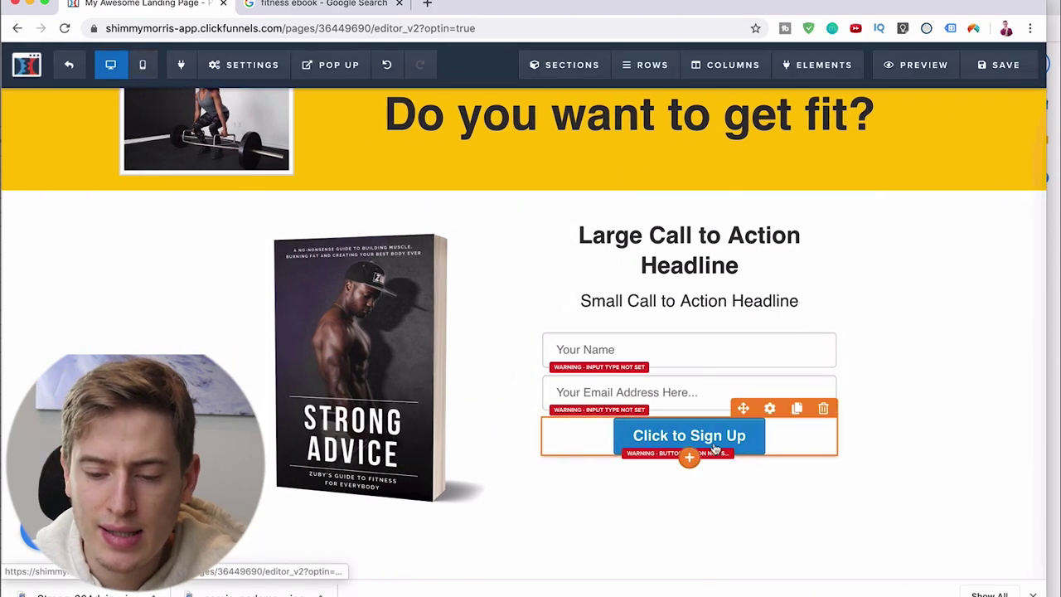
# Step: Set the sign-up button's width to Fill Width in its advanced styles
pyautogui.click(704, 435)
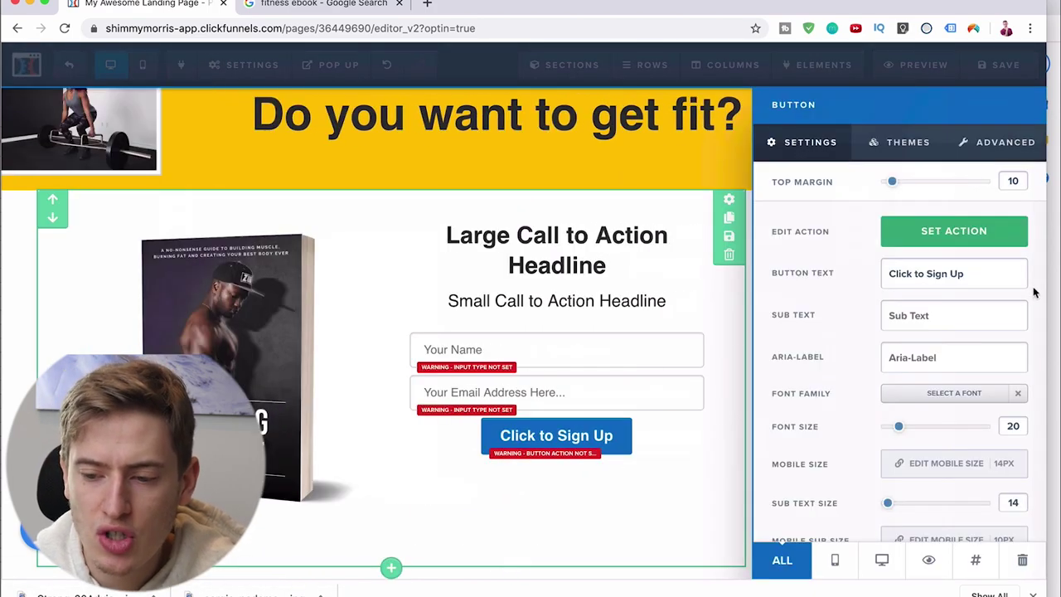
pyautogui.click(1003, 144)
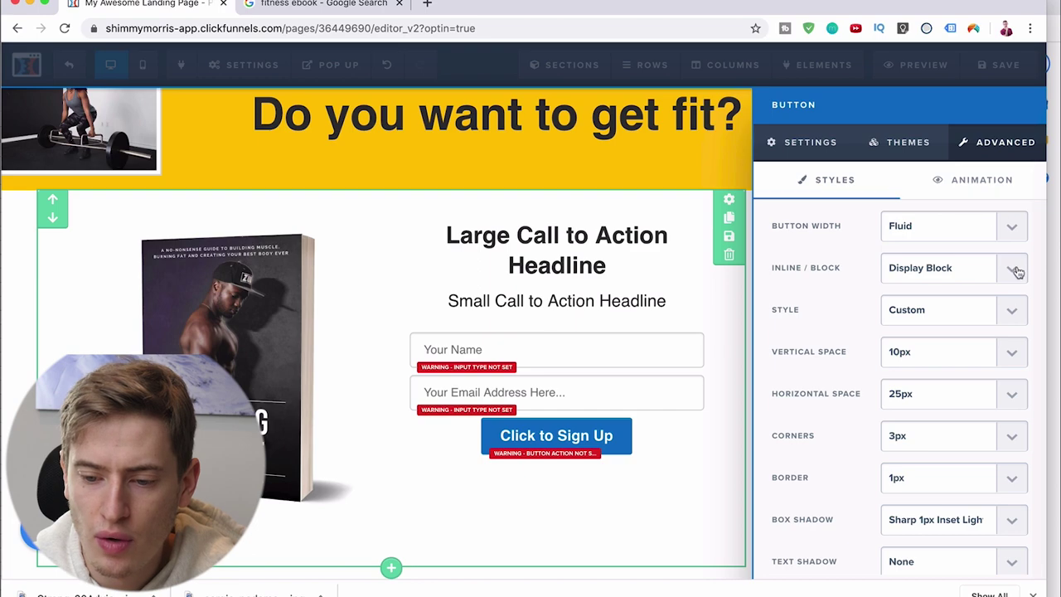
pyautogui.click(1011, 317)
pyautogui.click(1010, 227)
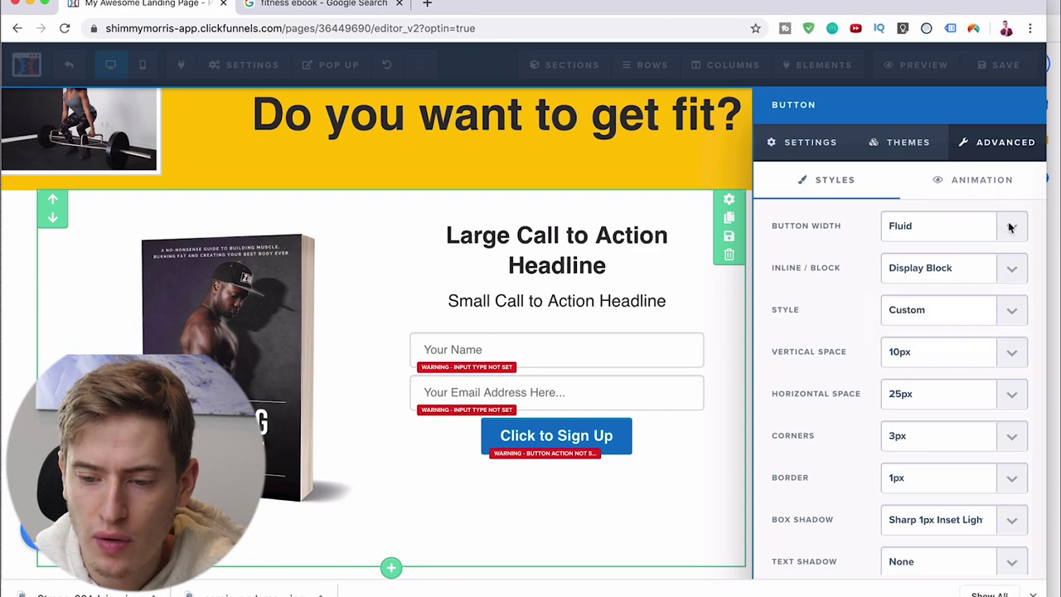
pyautogui.click(916, 240)
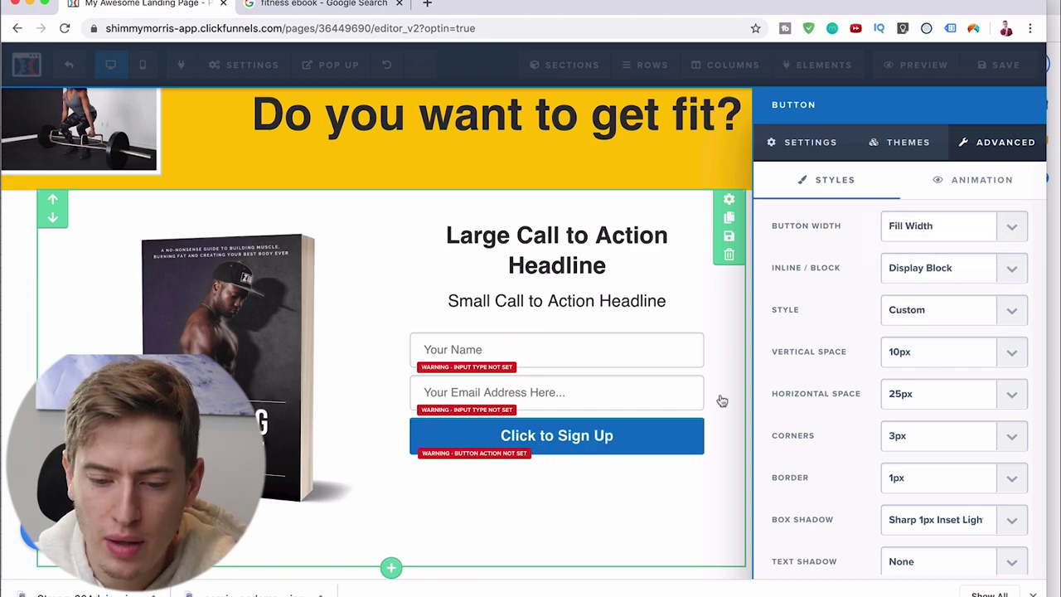
pyautogui.click(605, 480)
pyautogui.scroll(1, 942, 379)
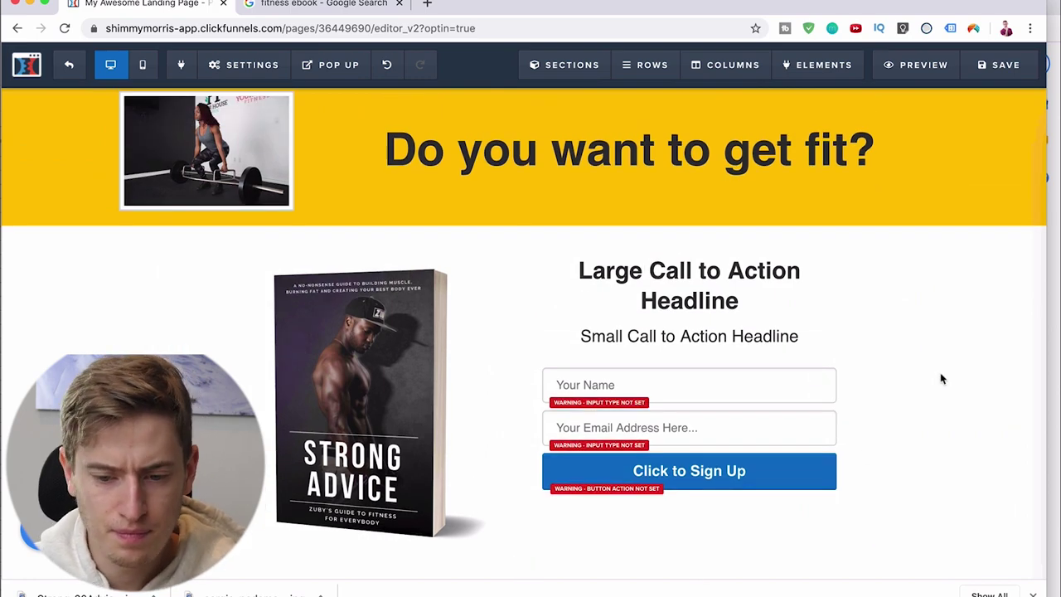
pyautogui.scroll(1, 942, 379)
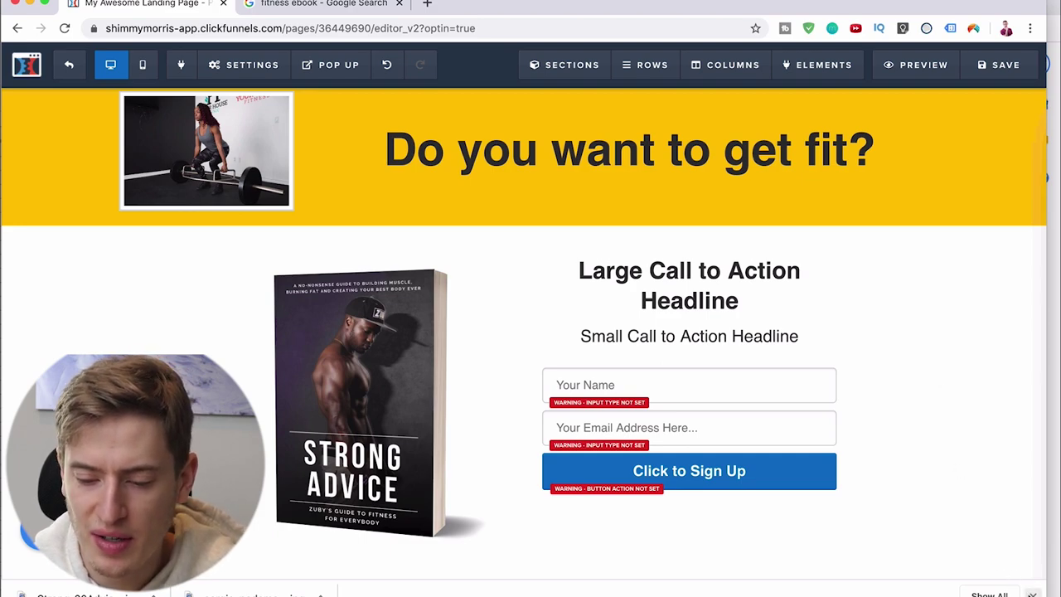
pyautogui.scroll(1, 741, 559)
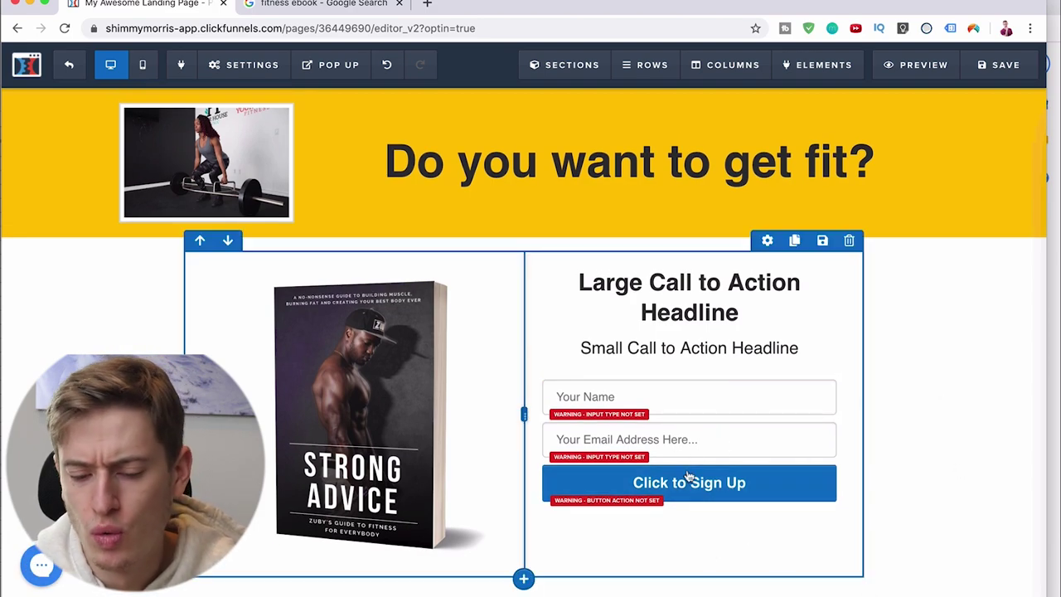
# Step: Set the page's integration to December webinar keywords (Webinar Jam)
pyautogui.moveTo(220, 70)
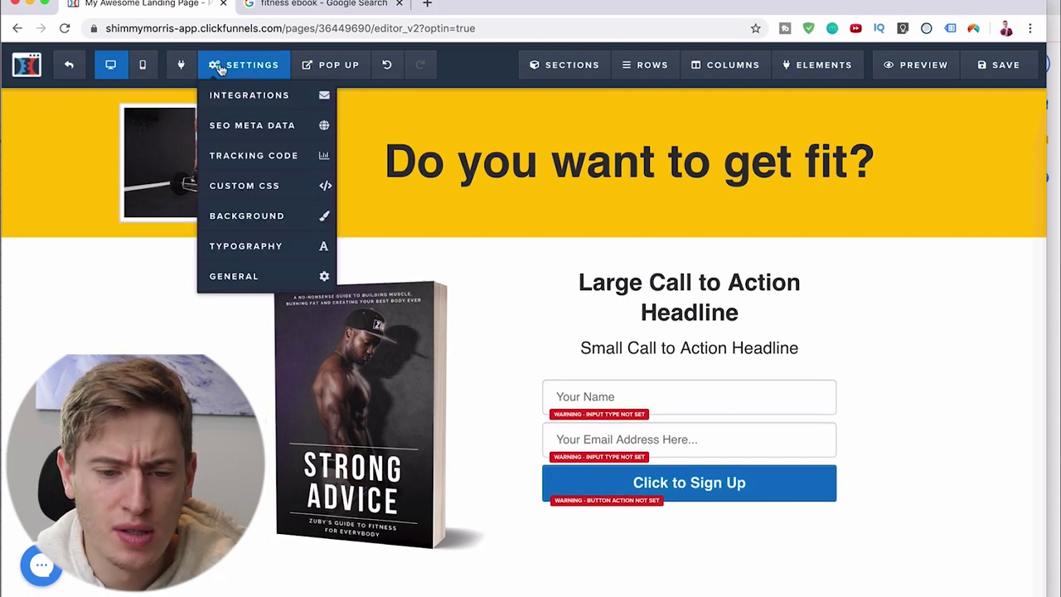
pyautogui.click(227, 98)
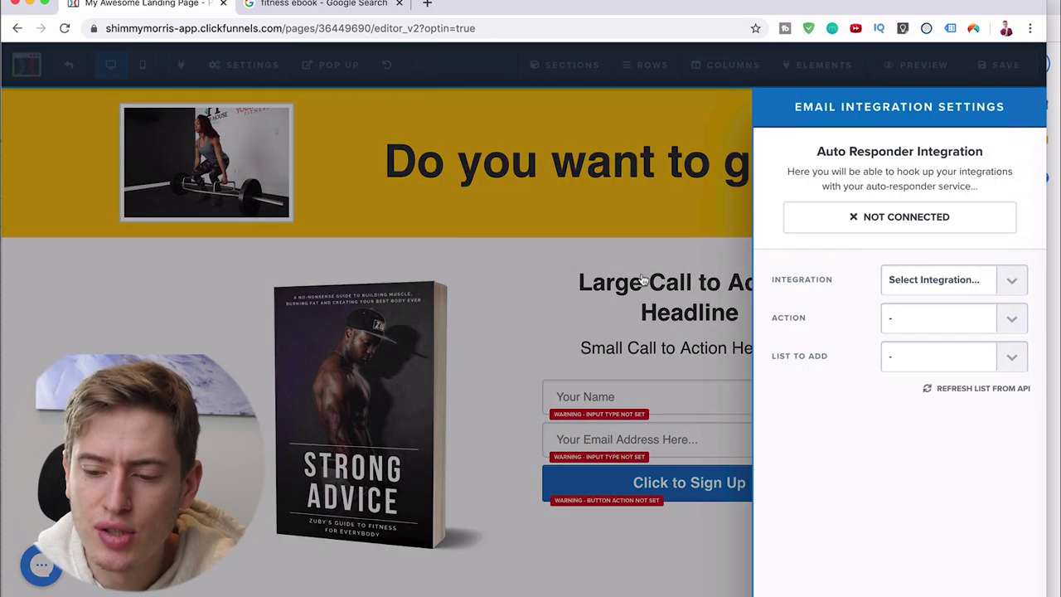
pyautogui.click(995, 283)
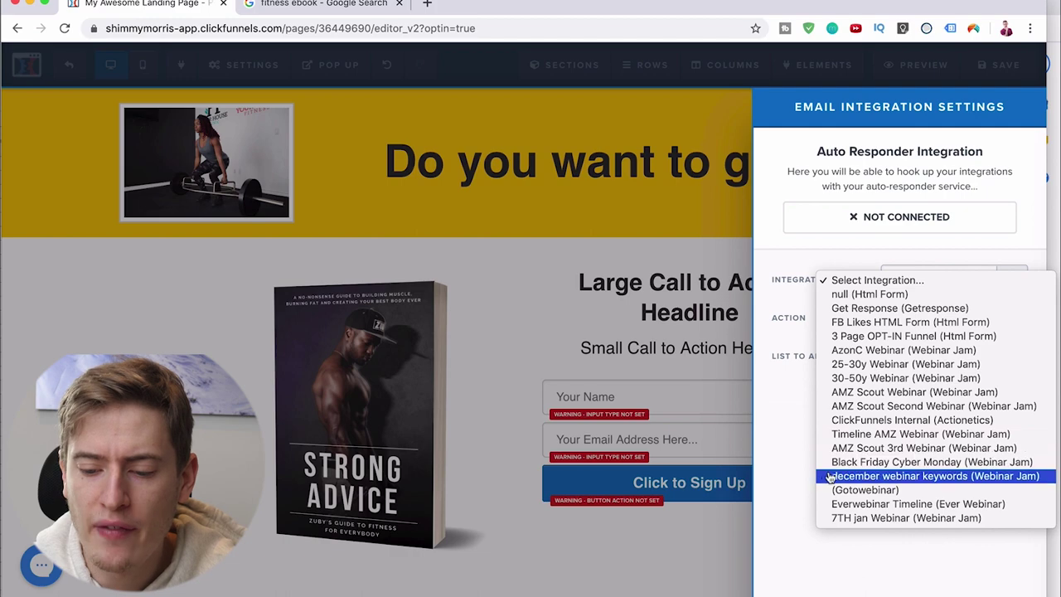
pyautogui.click(920, 476)
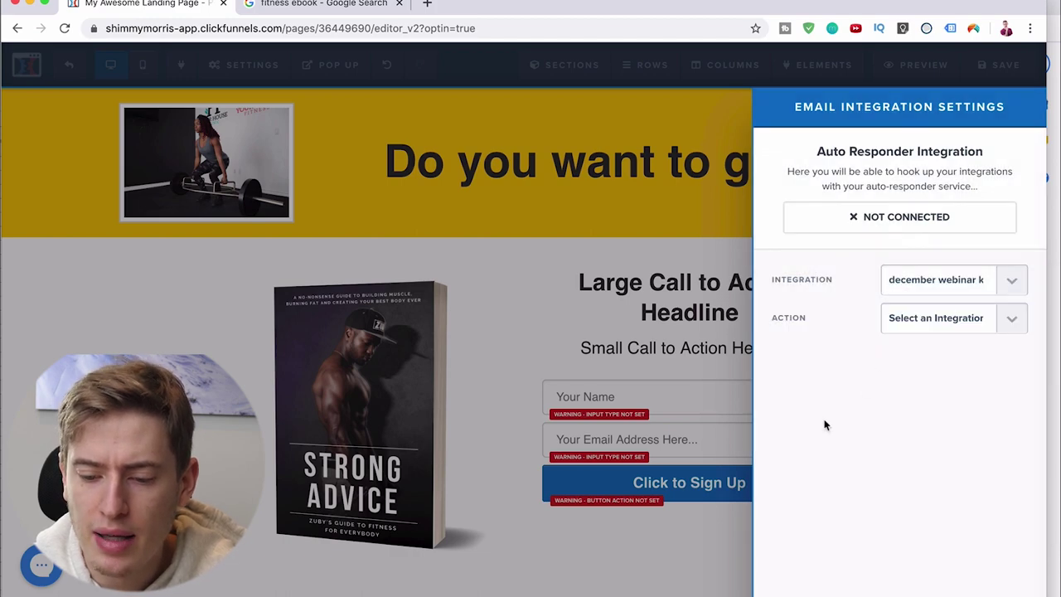
pyautogui.click(657, 550)
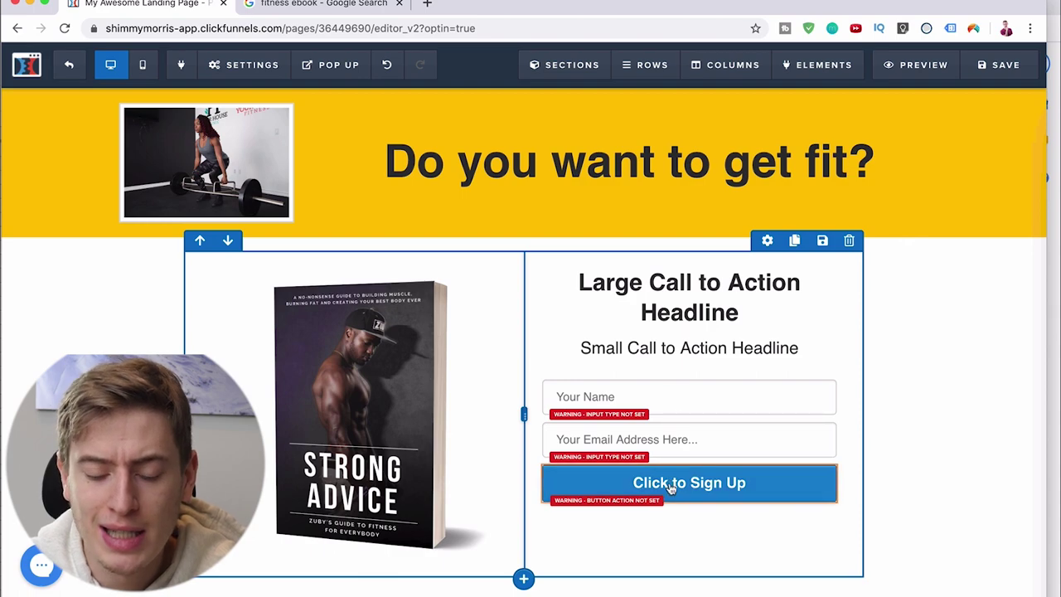
pyautogui.scroll(-1, 673, 486)
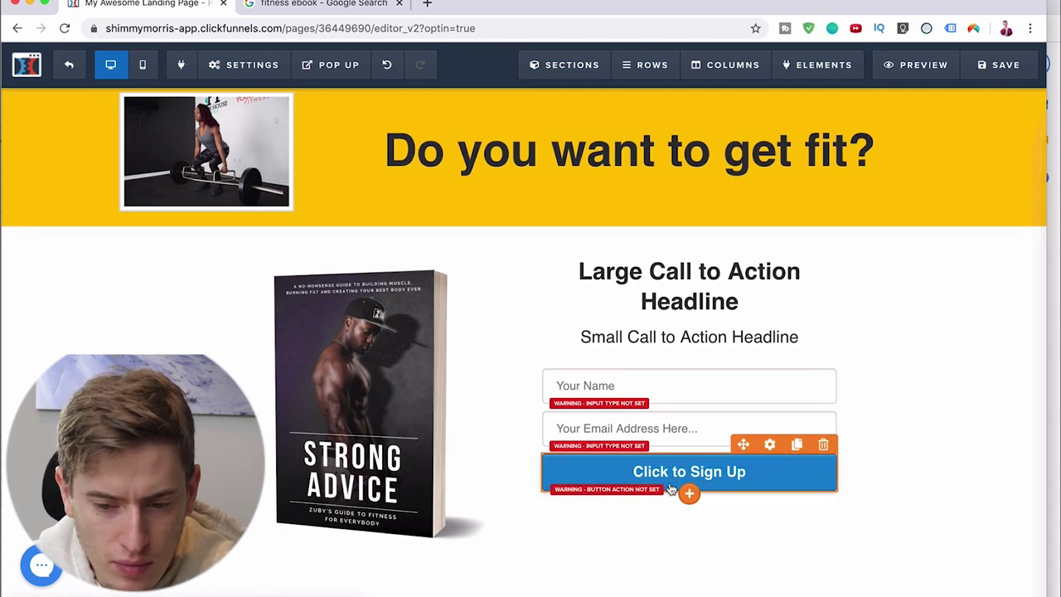
# Step: Replace the large headline text with 'Get your free copy of the Strong Advice today'
pyautogui.click(722, 301)
pyautogui.moveTo(747, 312); pyautogui.dragTo(573, 276)
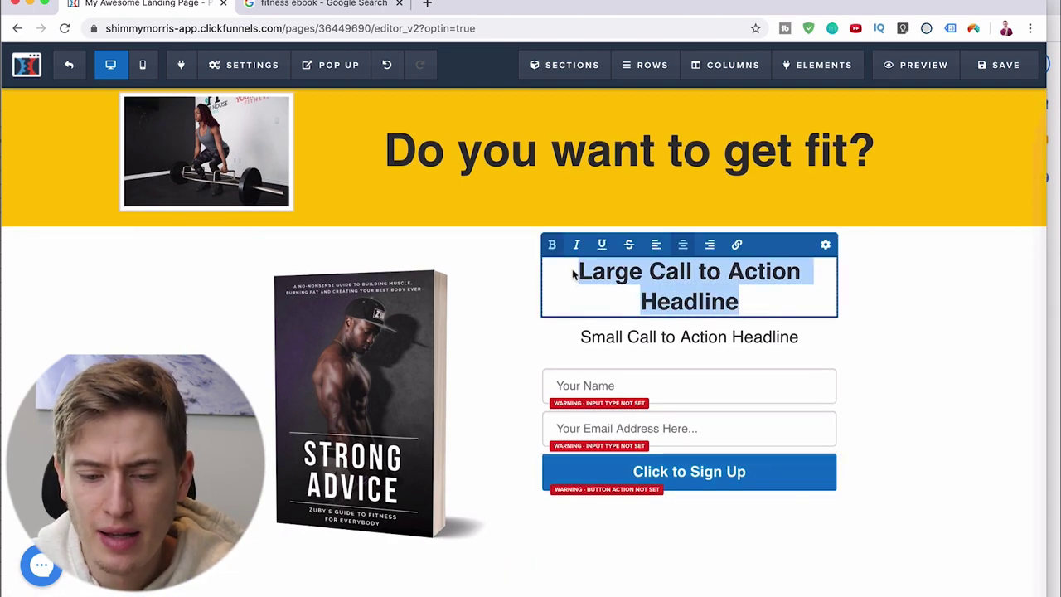
pyautogui.write('Get your fr')
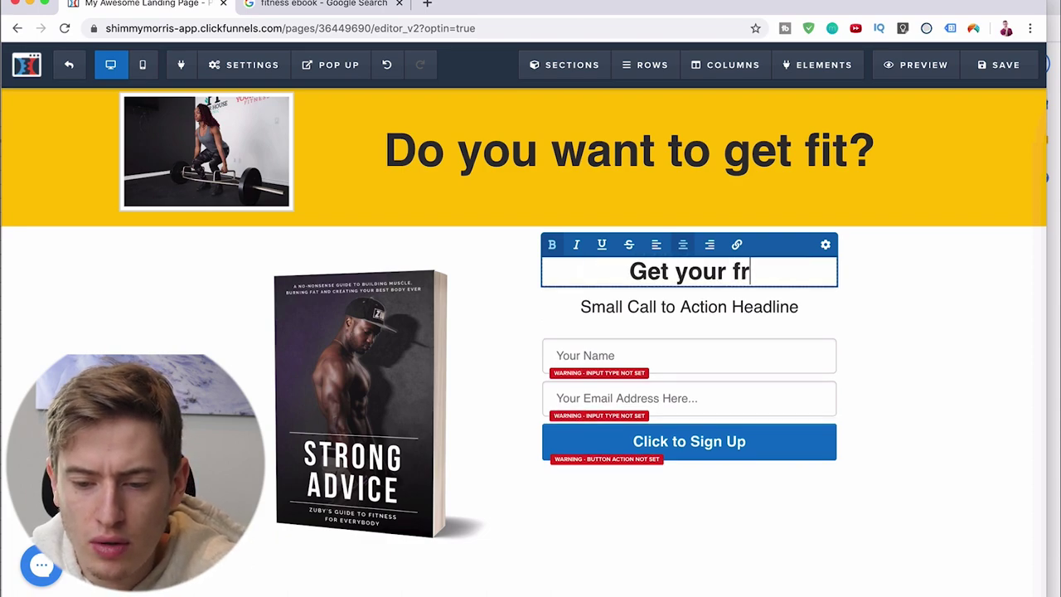
pyautogui.write('ee copy of the ')
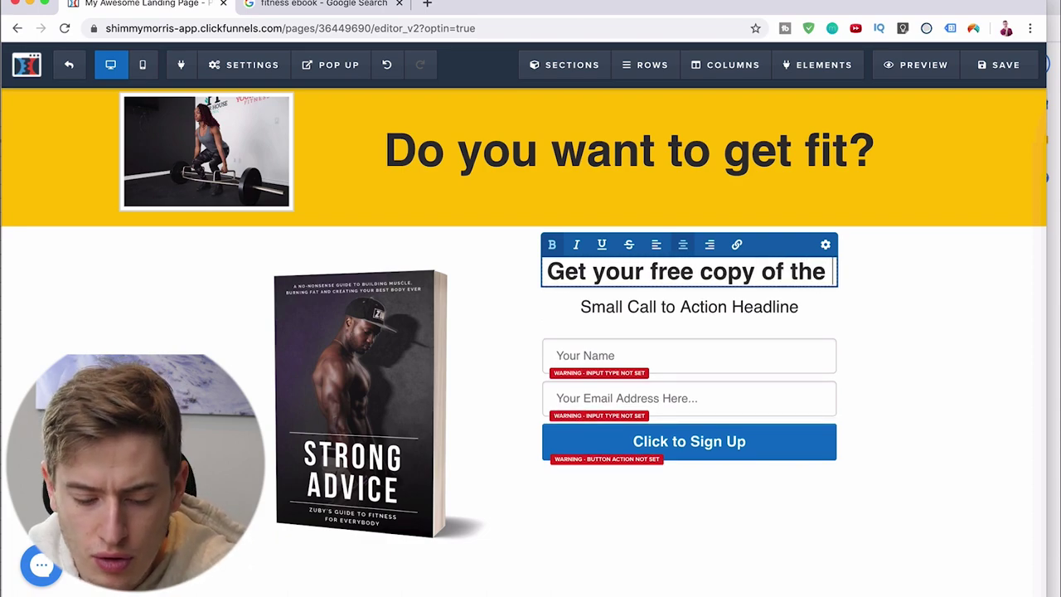
pyautogui.write('Strong Advice')
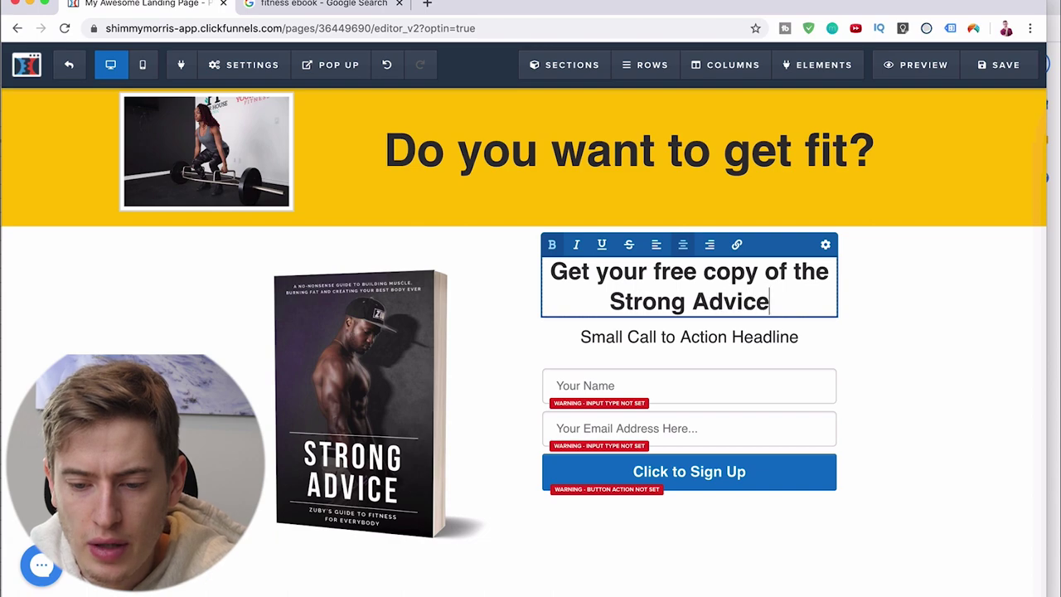
pyautogui.write(' today')
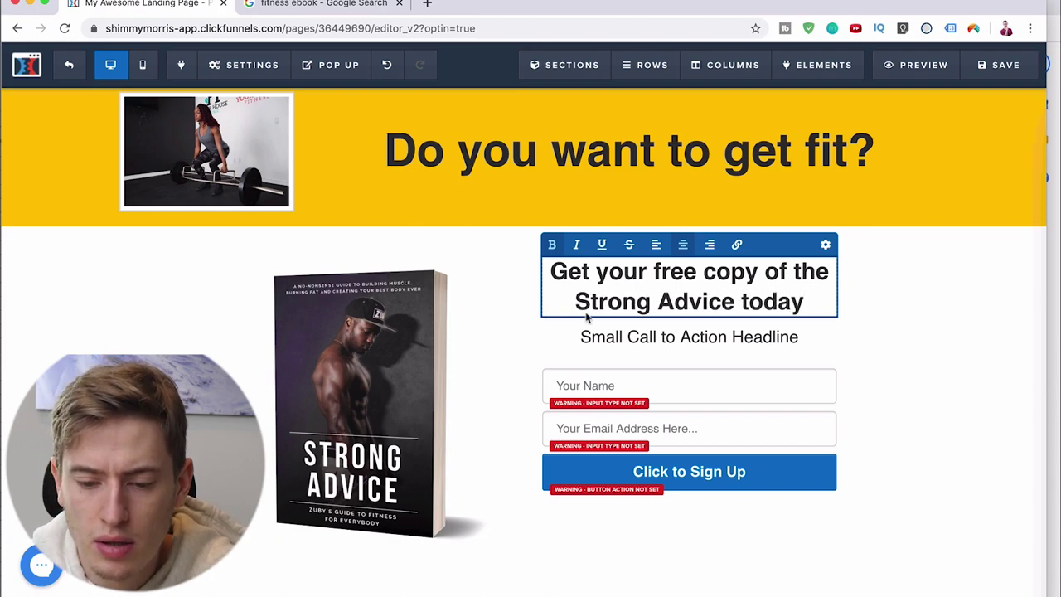
# Step: Replace the small subheadline text with 'put your email in below to get your copy'
pyautogui.tripleClick(607, 339)
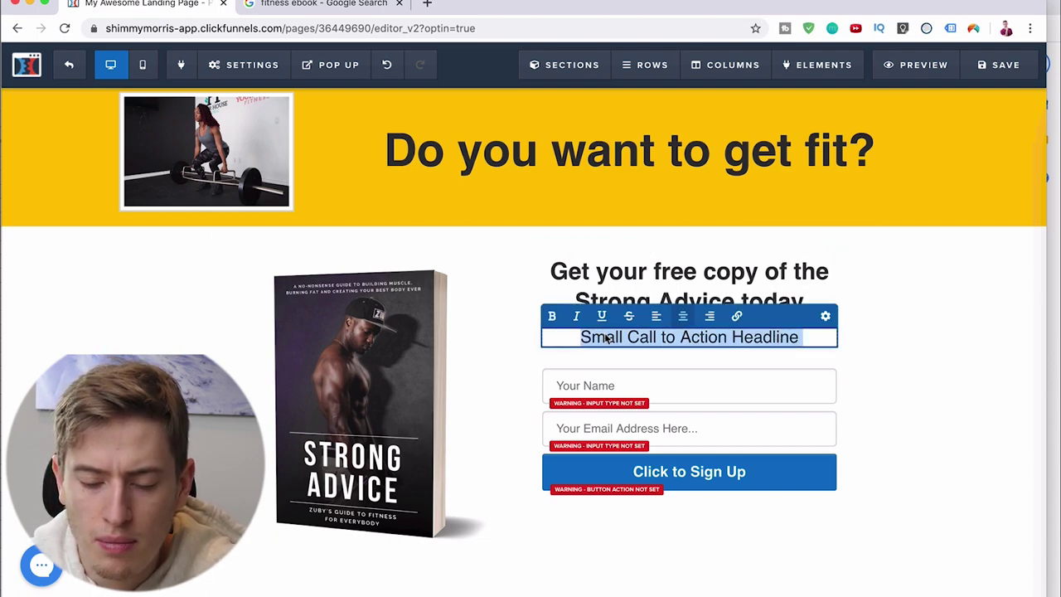
pyautogui.write('put your email in below to ')
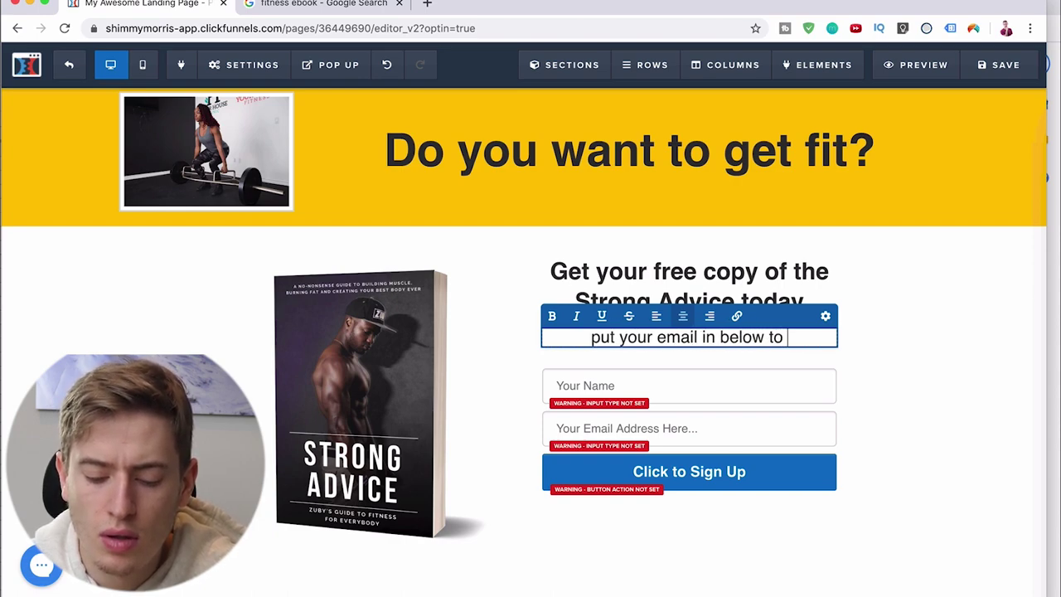
pyautogui.write('get your c')
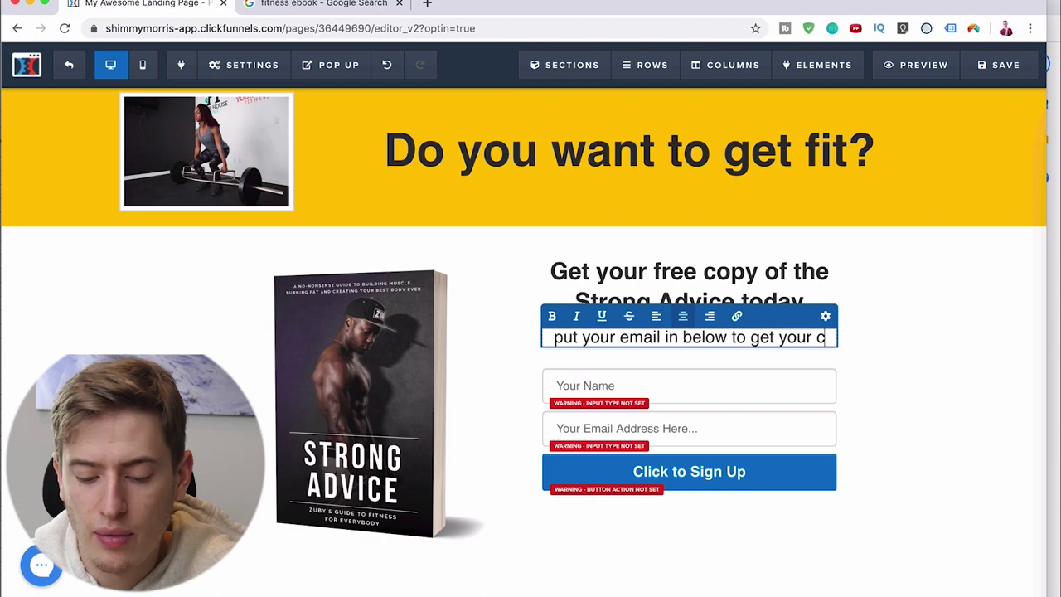
pyautogui.write('opy')
pyautogui.click(889, 406)
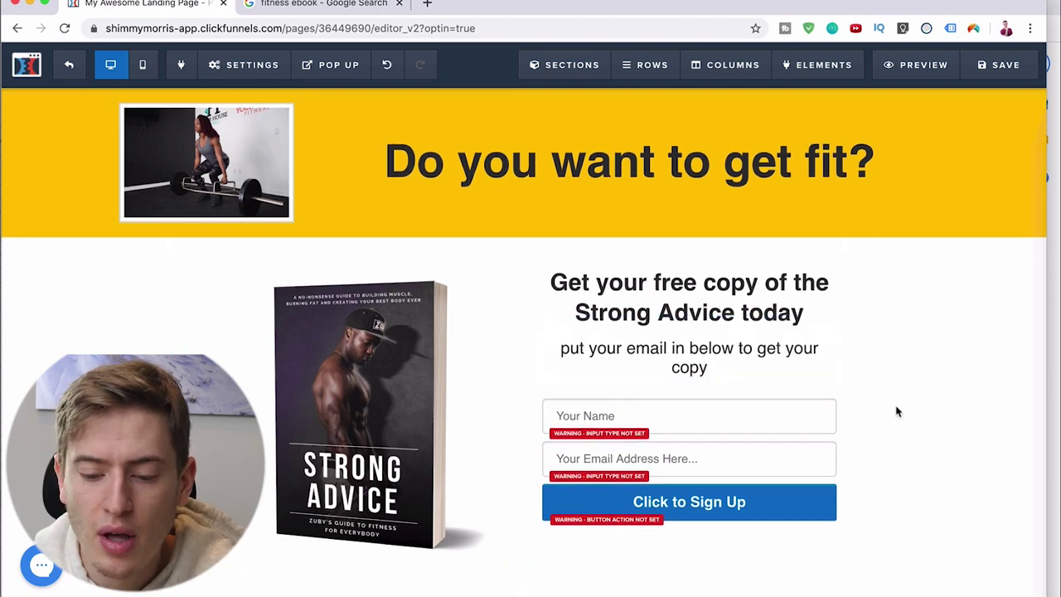
# Step: Set the Click to Sign Up button's action to Go to Next Step in Funnel
pyautogui.click(808, 517)
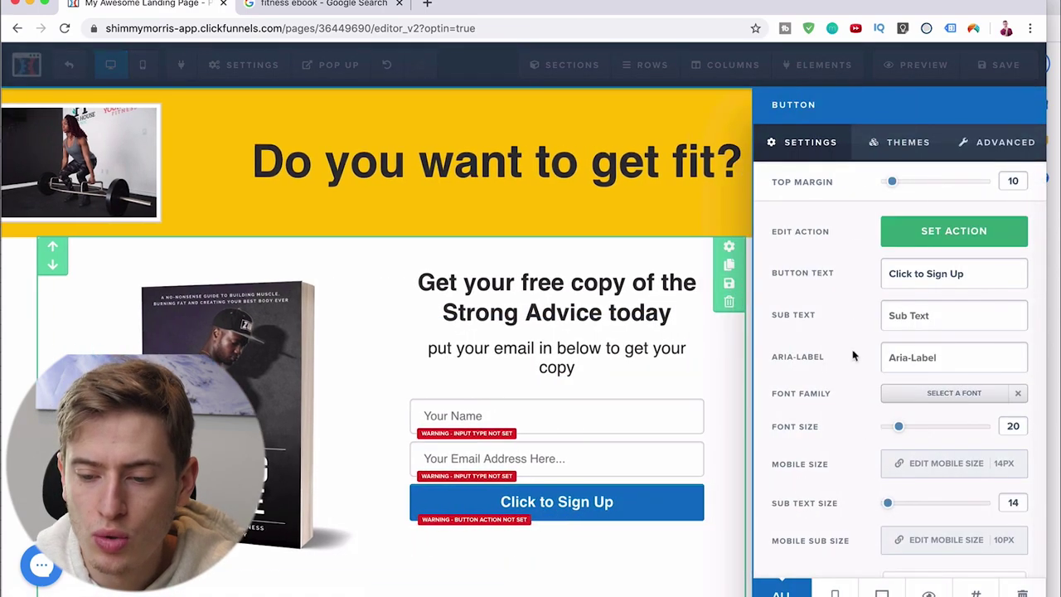
pyautogui.click(949, 234)
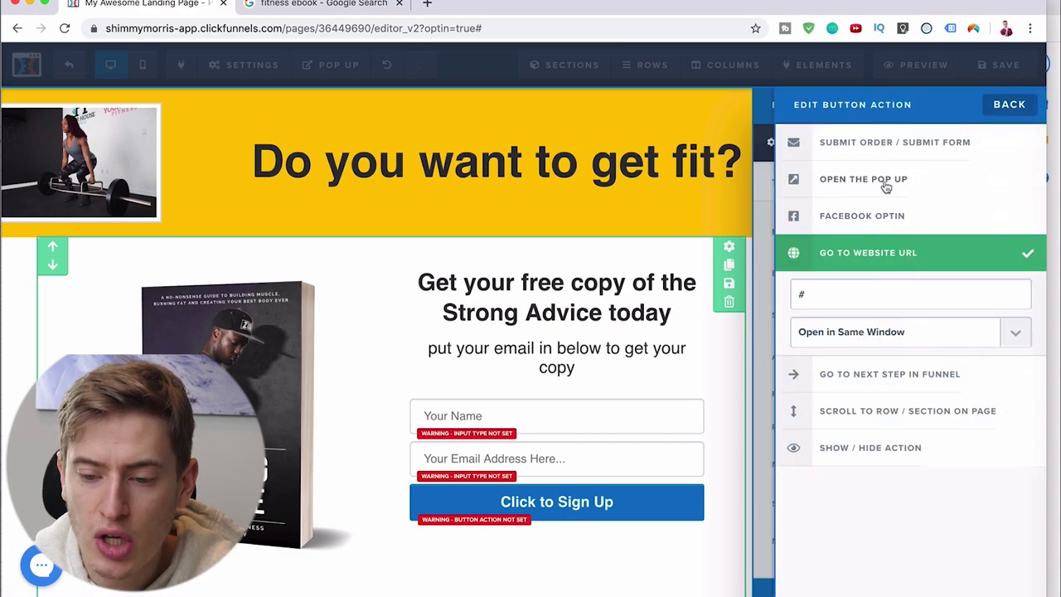
pyautogui.click(922, 374)
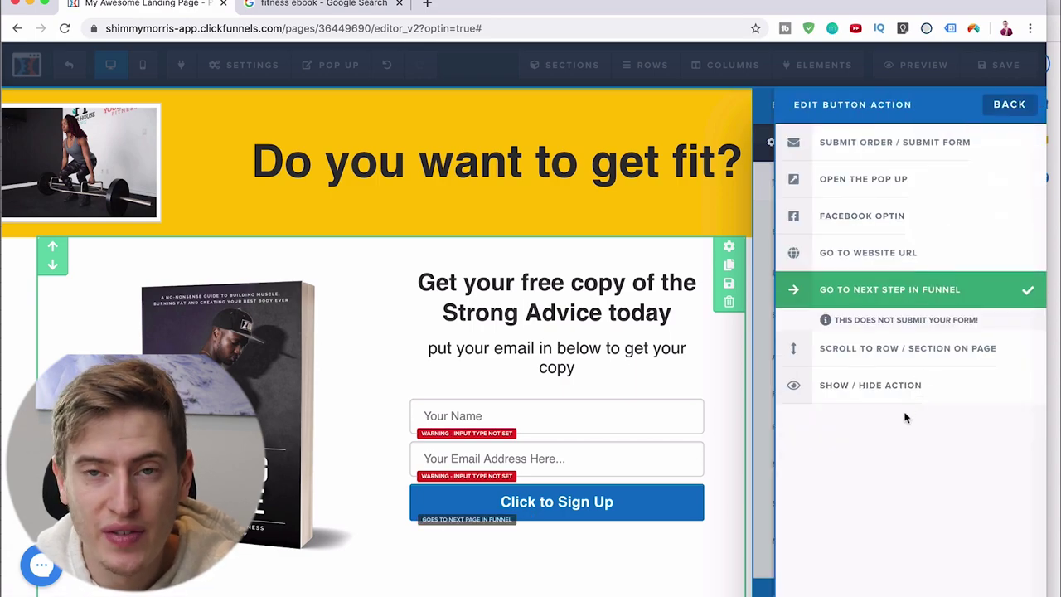
pyautogui.click(721, 532)
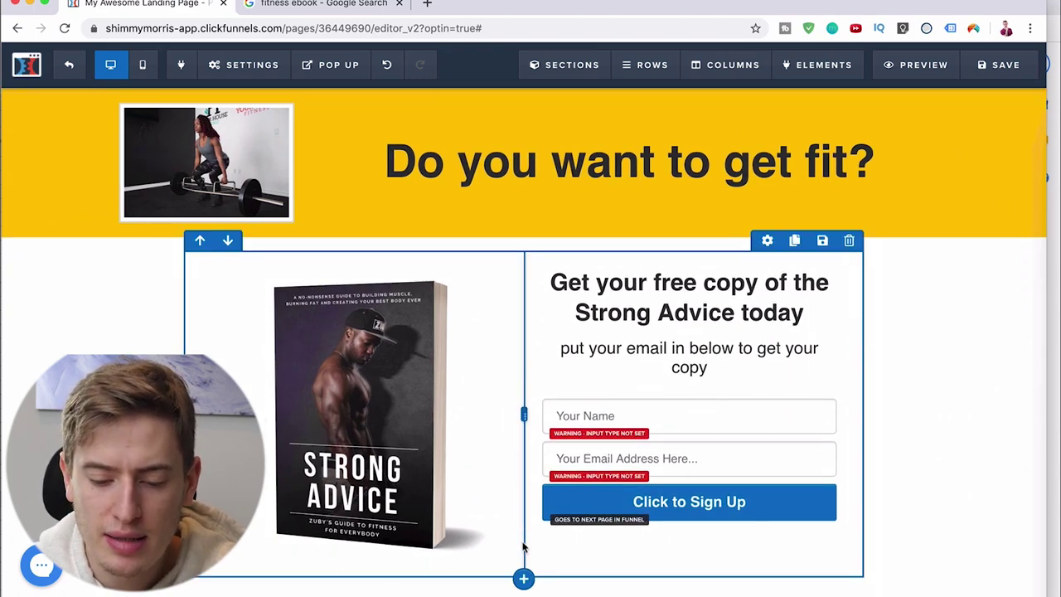
pyautogui.scroll(-1, 525, 551)
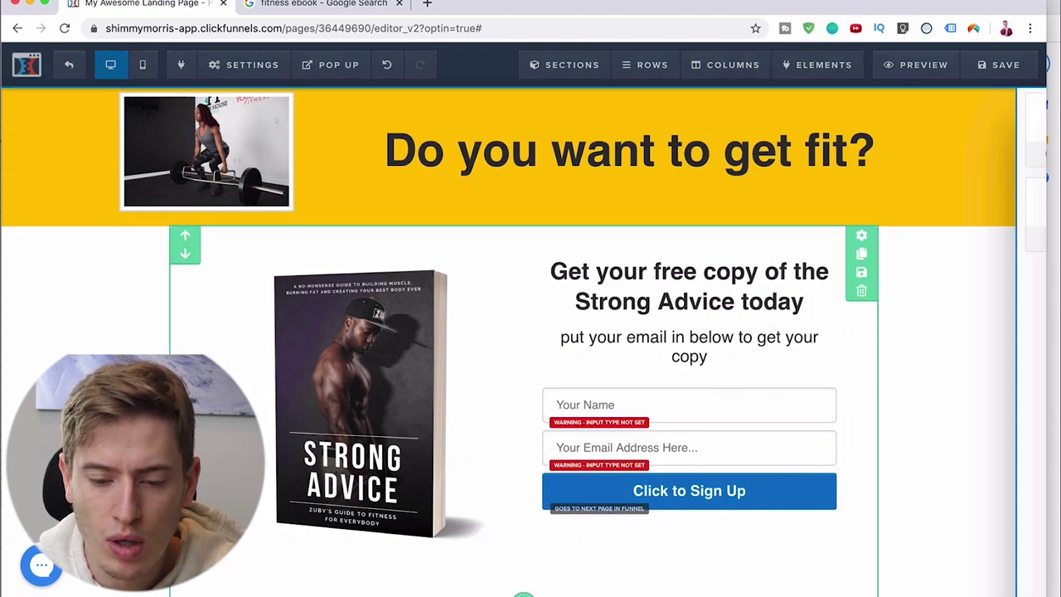
# Step: Add a full-width section with a yellow background below the form, containing a single-column row
pyautogui.click(523, 593)
pyautogui.click(772, 129)
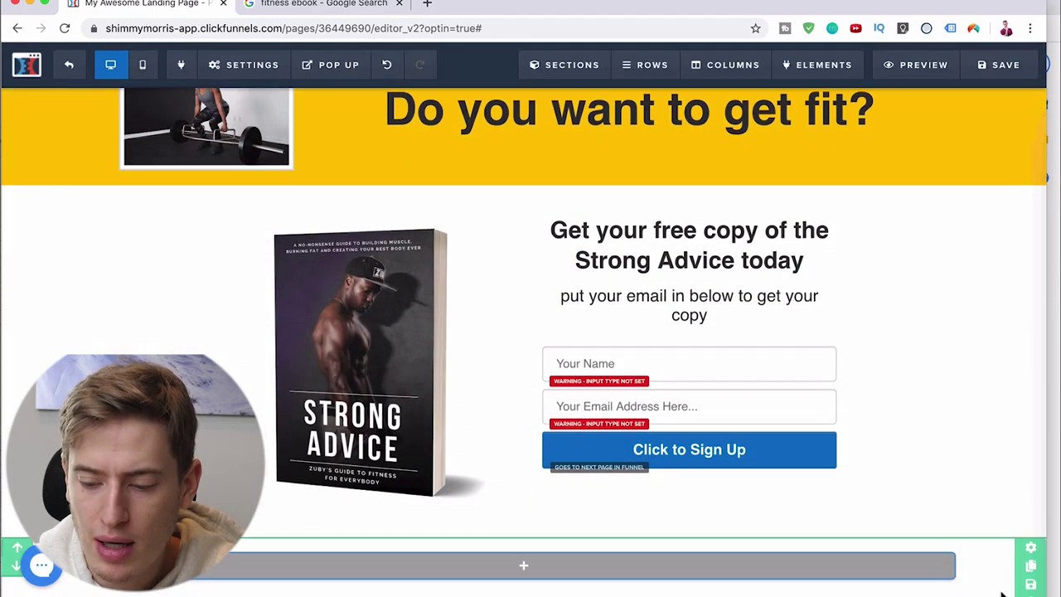
pyautogui.click(1030, 548)
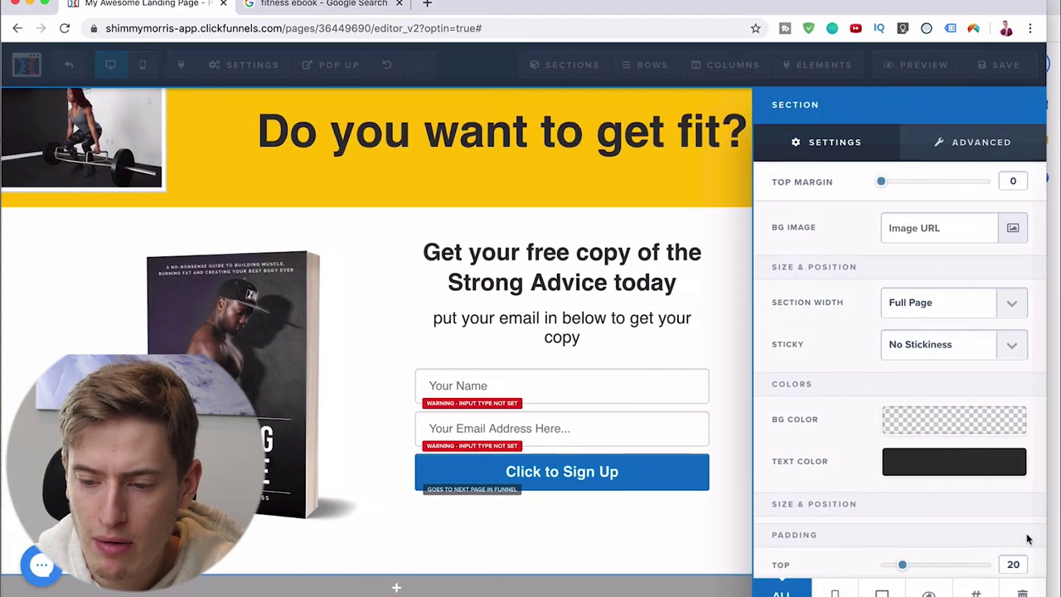
pyautogui.click(1003, 417)
pyautogui.click(794, 341)
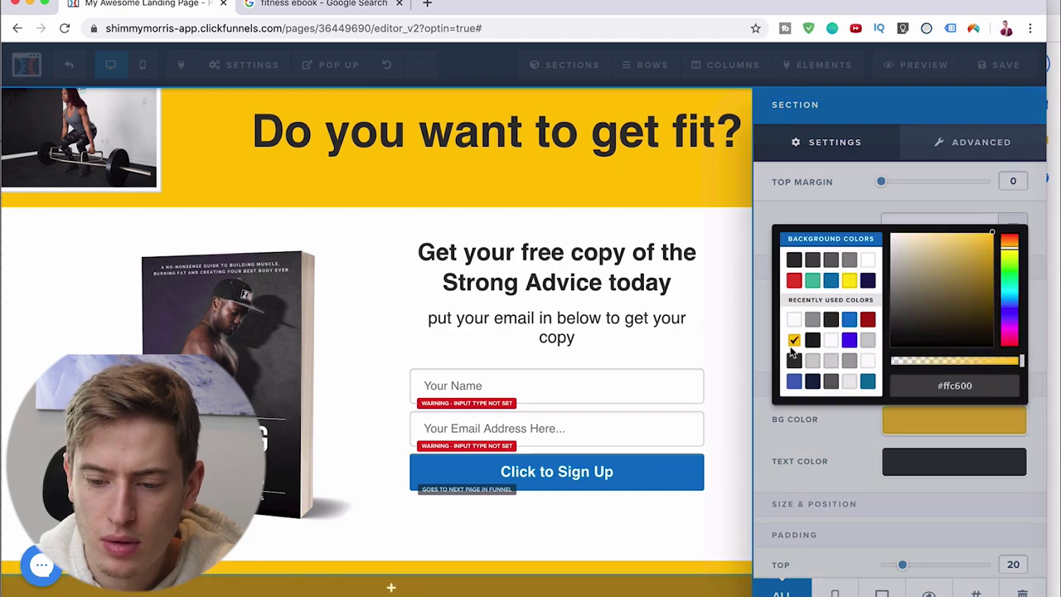
pyautogui.click(722, 426)
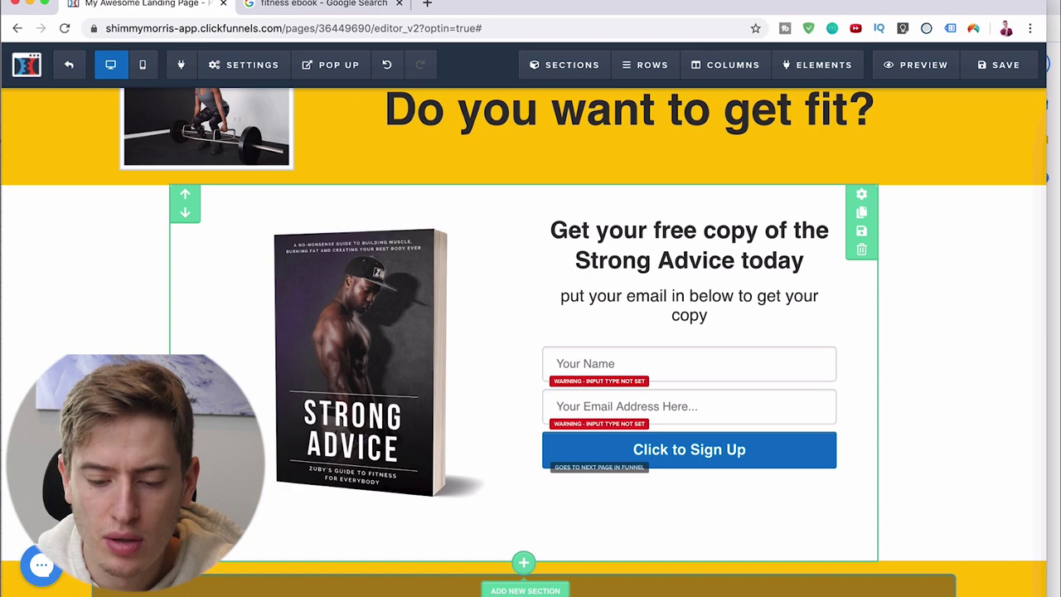
pyautogui.click(526, 562)
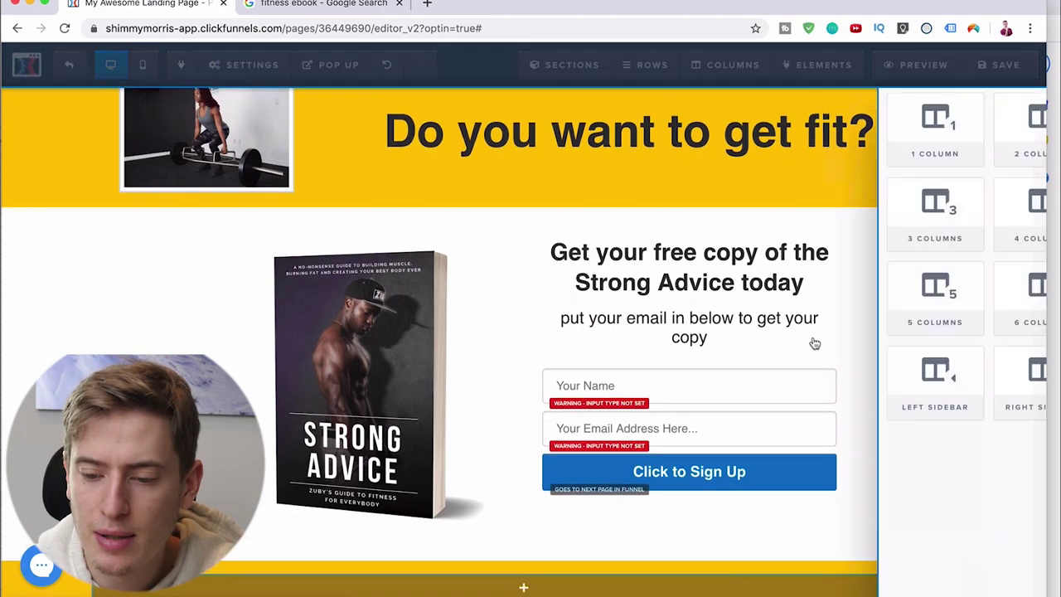
pyautogui.click(797, 152)
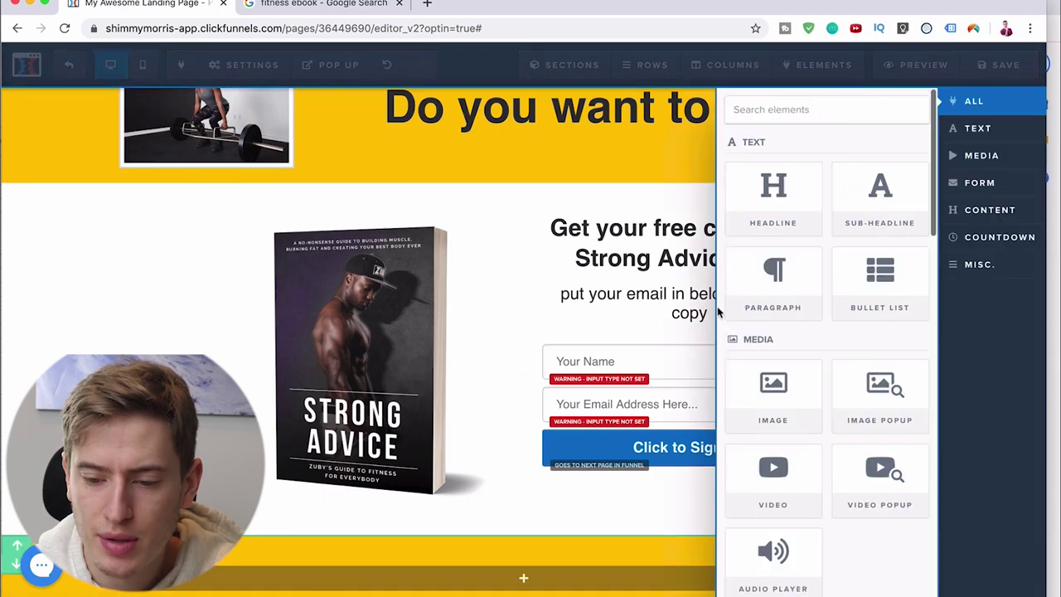
# Step: Add a paragraph to the yellow footer and change its text to 'Disclaimer:'
pyautogui.scroll(-10, 801, 295)
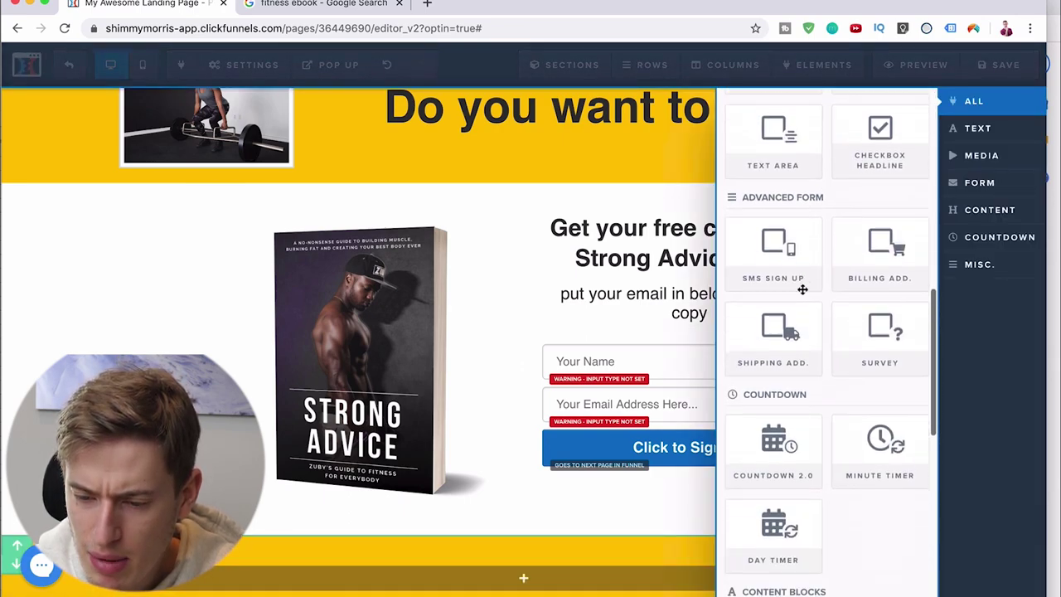
pyautogui.scroll(-15, 803, 290)
pyautogui.scroll(13, 802, 294)
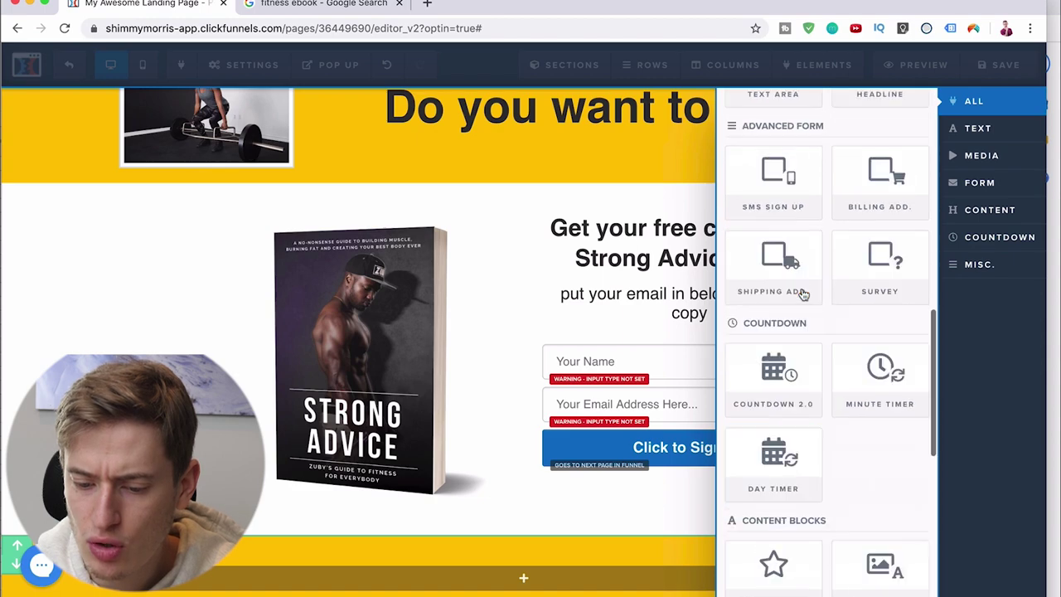
pyautogui.scroll(12, 803, 295)
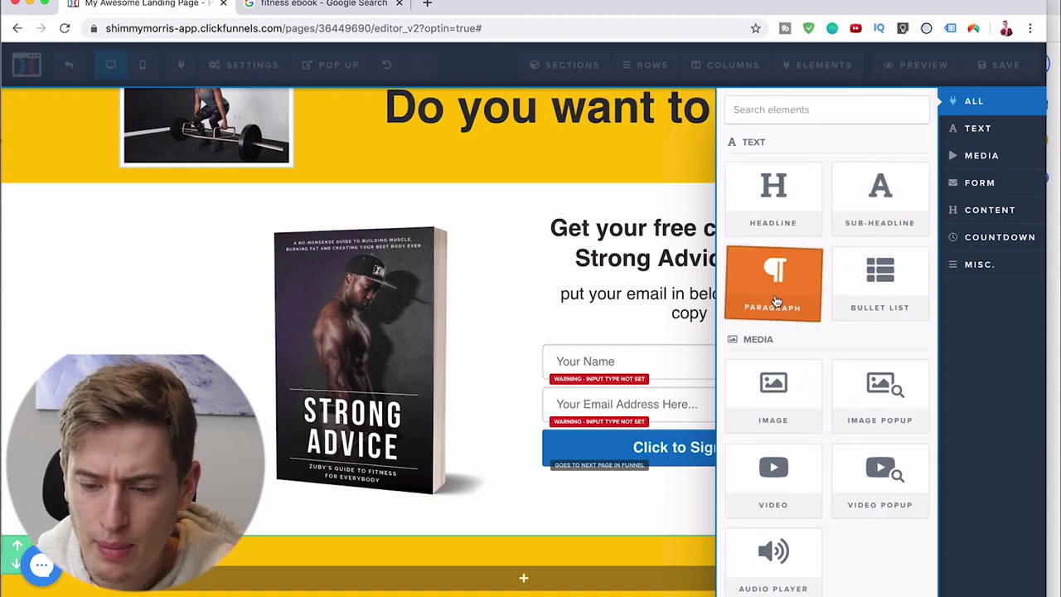
pyautogui.click(774, 283)
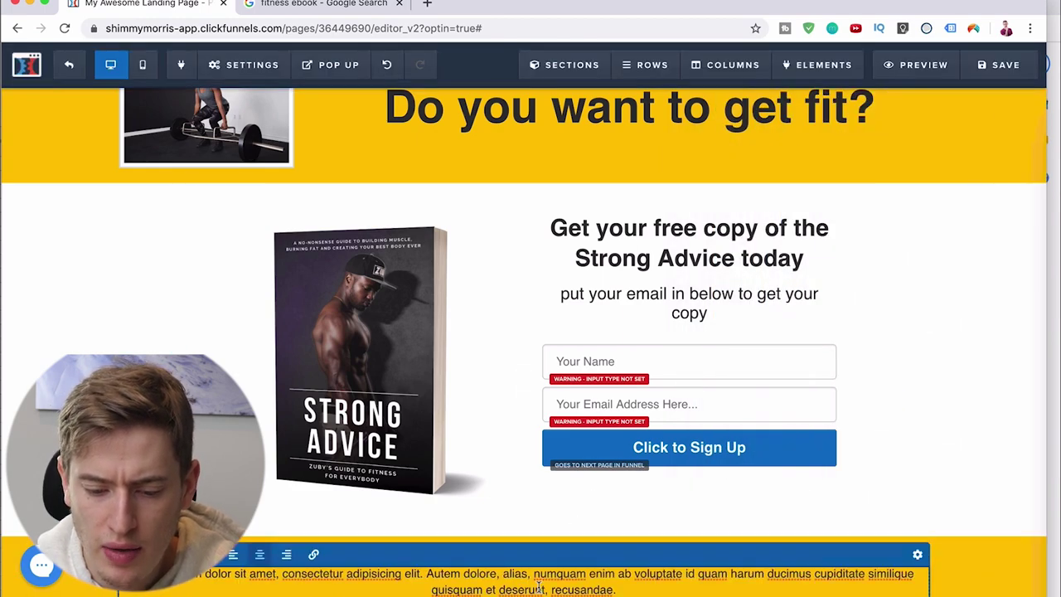
pyautogui.hotkey('ctrl', 'a')
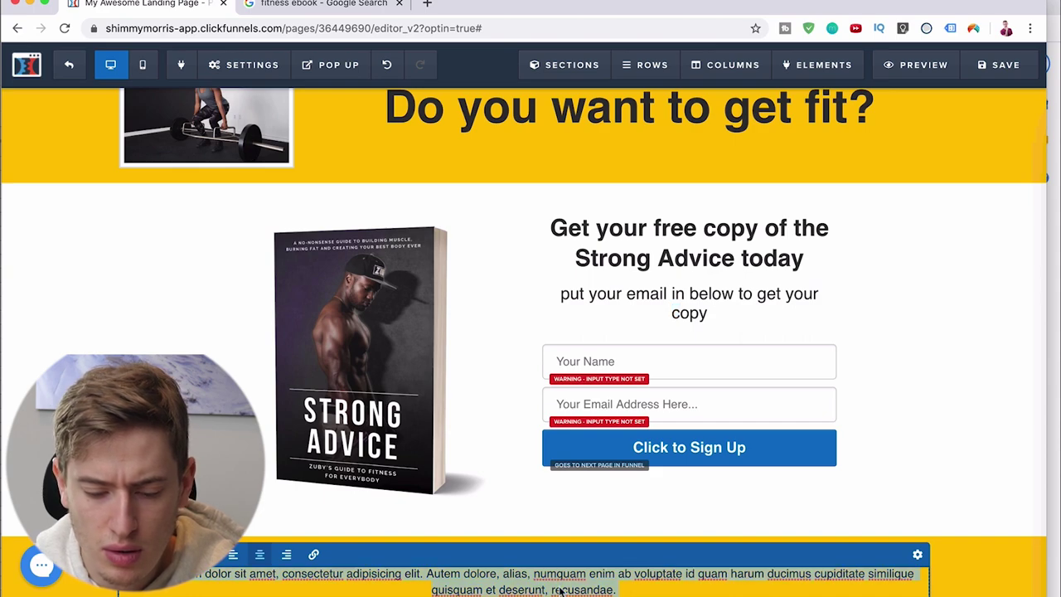
pyautogui.write('Discalimer')
pyautogui.press('BackSpace')
pyautogui.press('BackSpace')
pyautogui.press('BackSpace')
pyautogui.press('BackSpace')
pyautogui.press('BackSpace')
pyautogui.press('BackSpace')
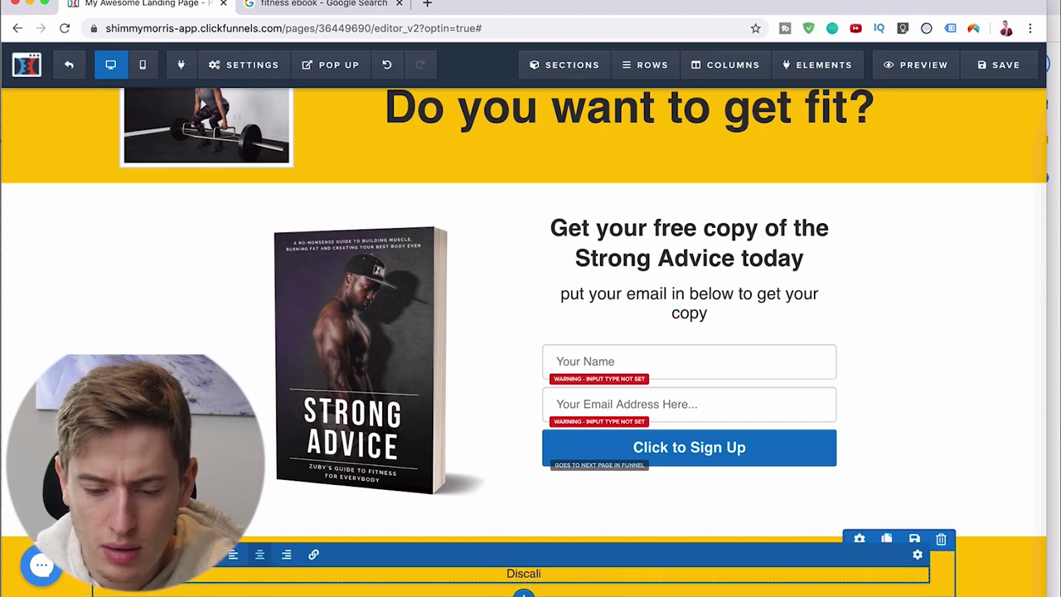
pyautogui.write('laimer:')
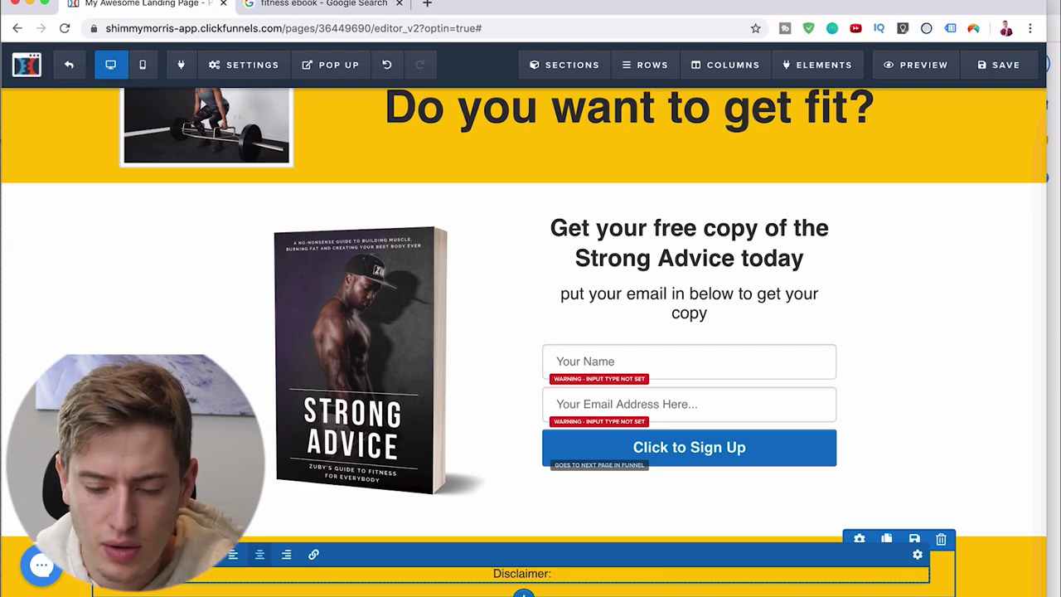
pyautogui.click(982, 499)
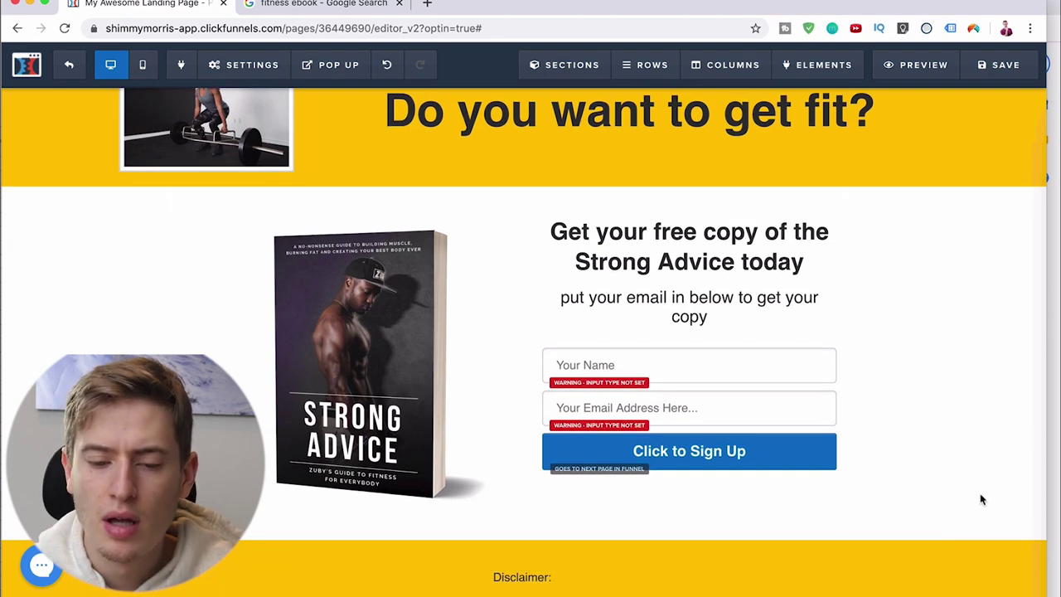
pyautogui.scroll(1, 981, 499)
pyautogui.scroll(-1, 982, 499)
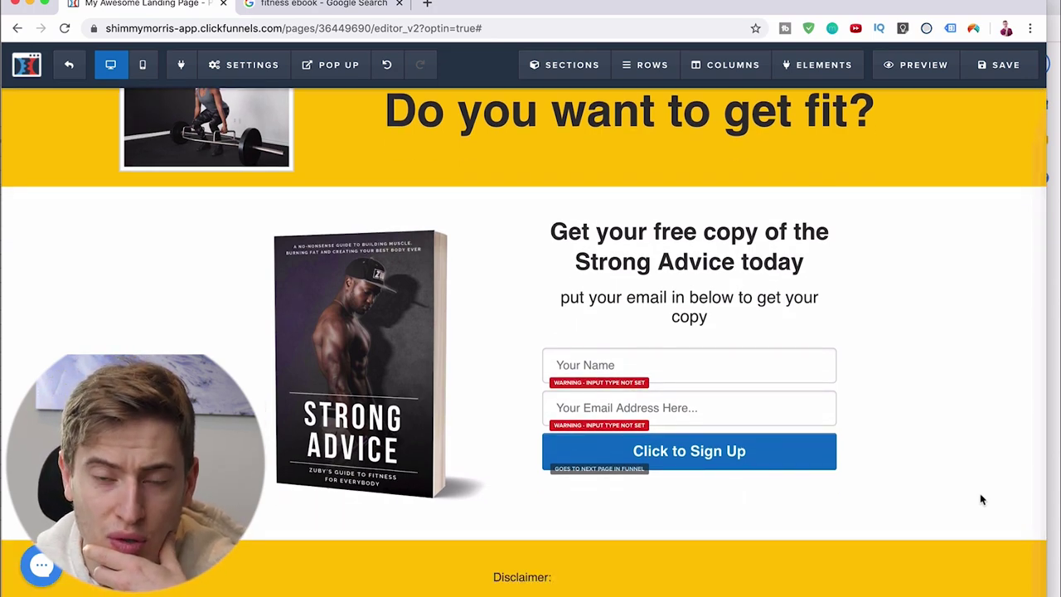
pyautogui.scroll(1, 981, 499)
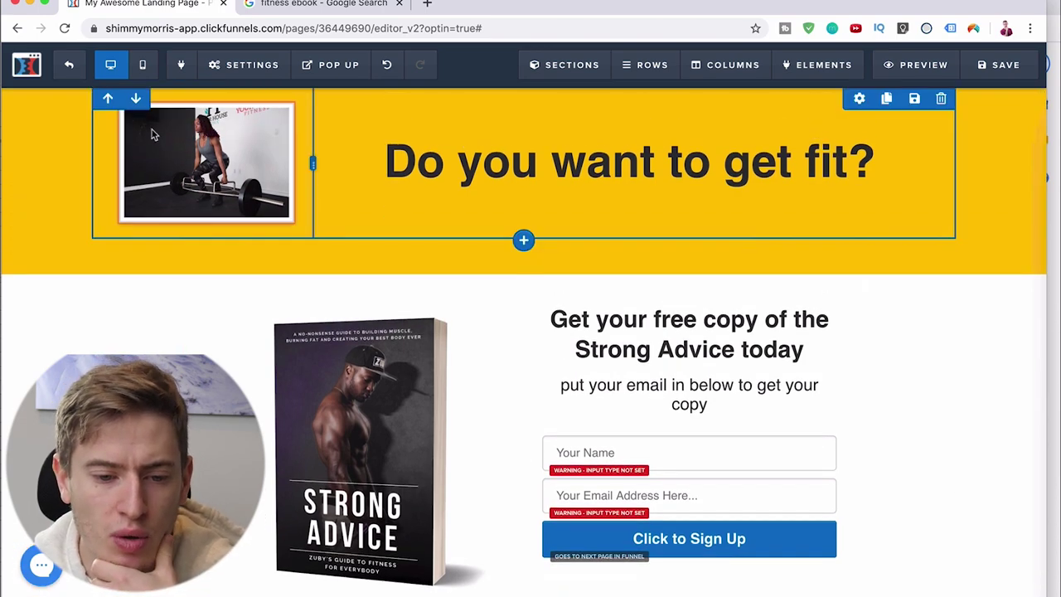
pyautogui.click(158, 154)
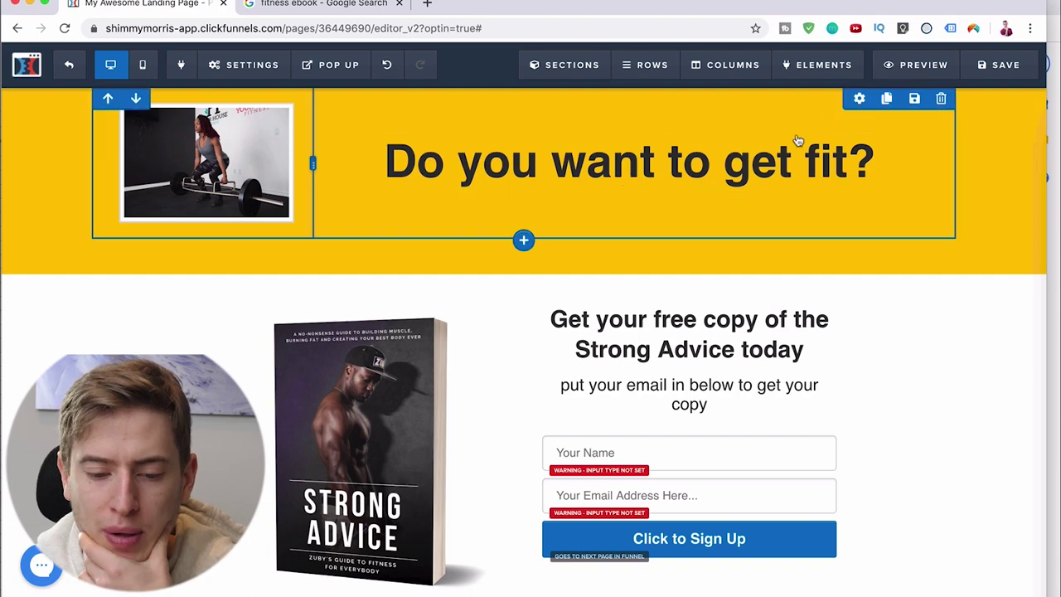
pyautogui.scroll(-3, 347, 358)
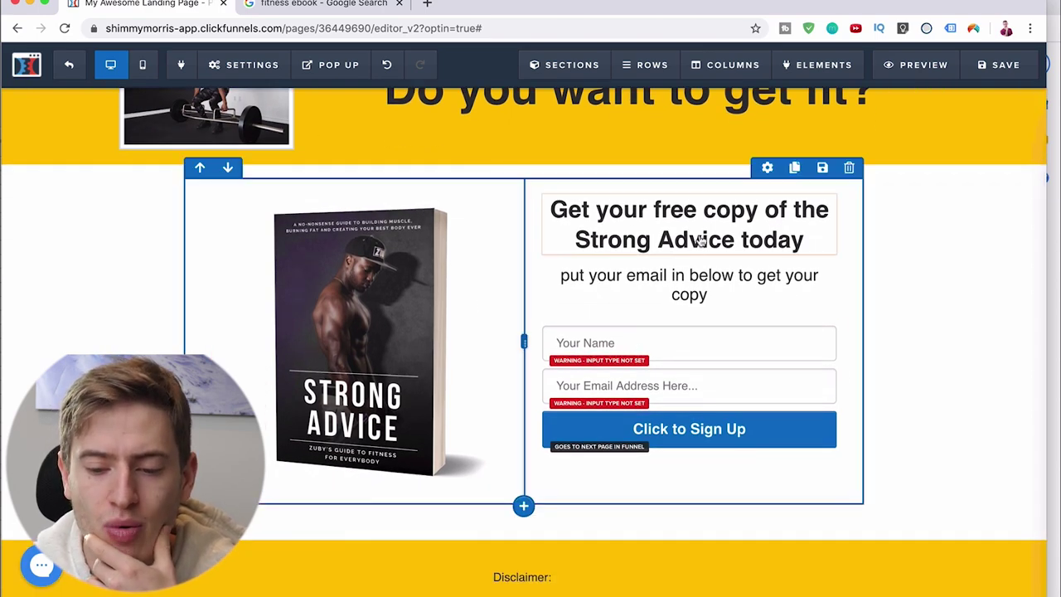
pyautogui.scroll(1, 579, 567)
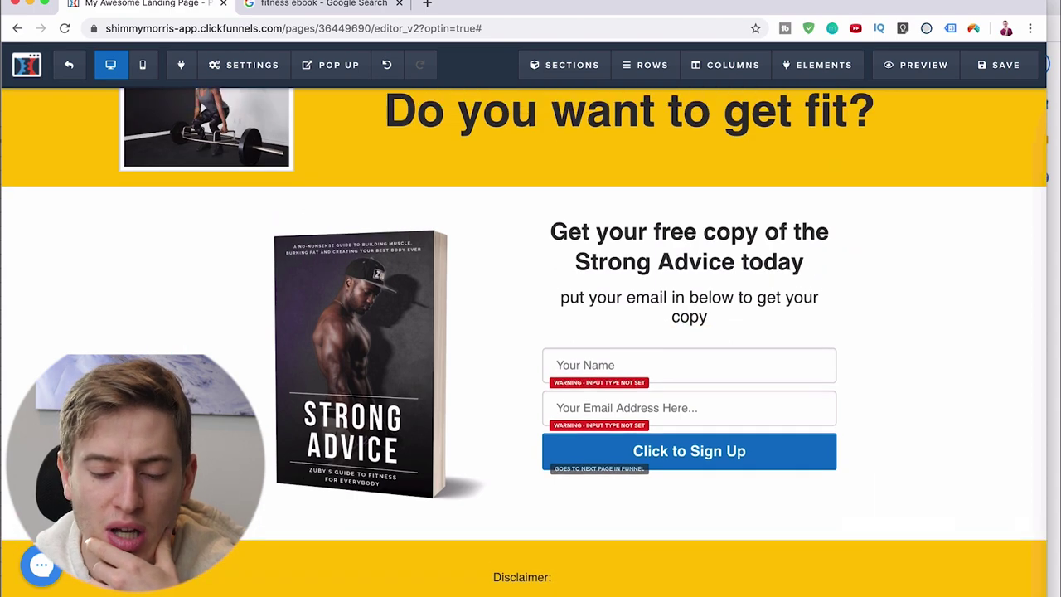
pyautogui.scroll(-1, 552, 580)
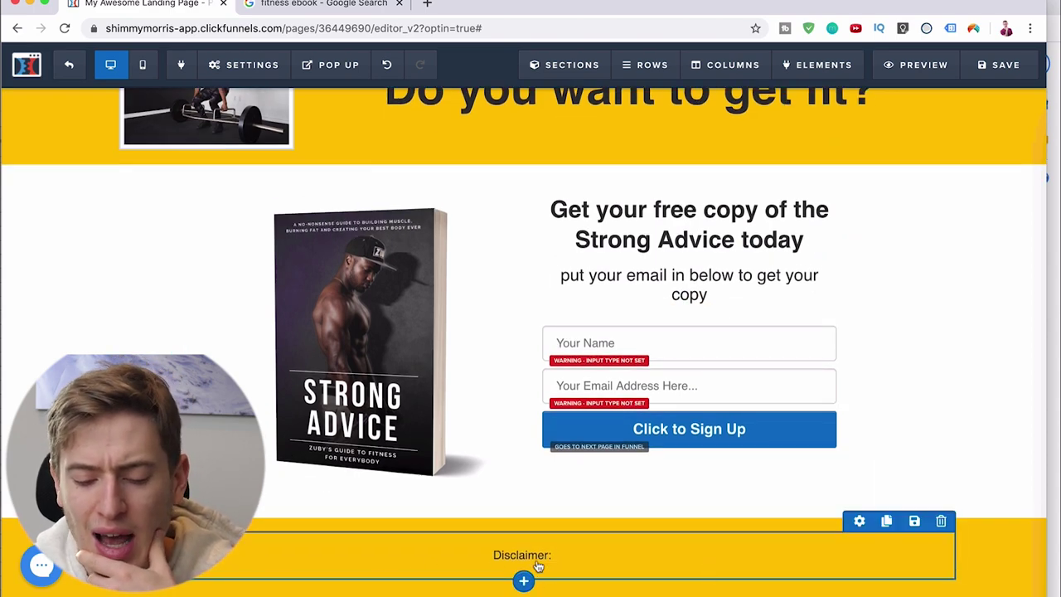
pyautogui.scroll(3, 535, 566)
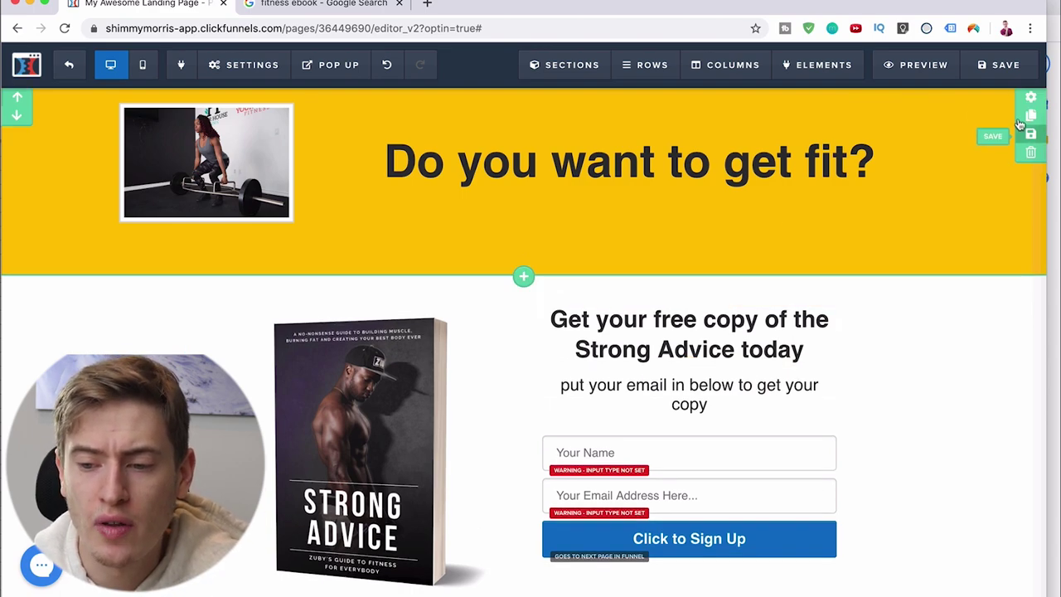
# Step: Save the page with SEO title 'youtueb test', skipping the missing submit button warning, then exit the editor
pyautogui.click(1007, 66)
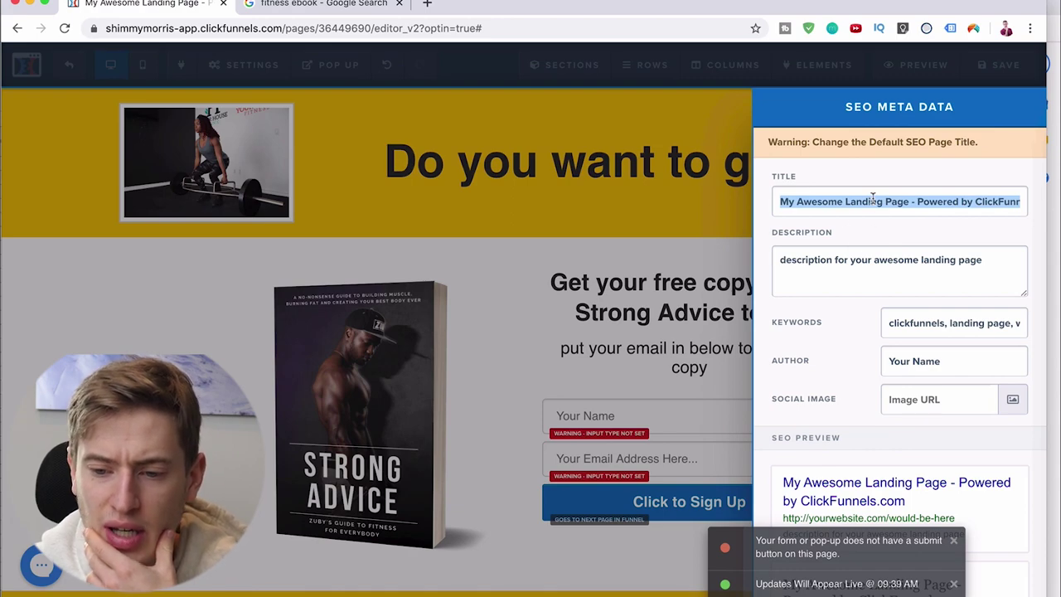
pyautogui.write('youtueb test')
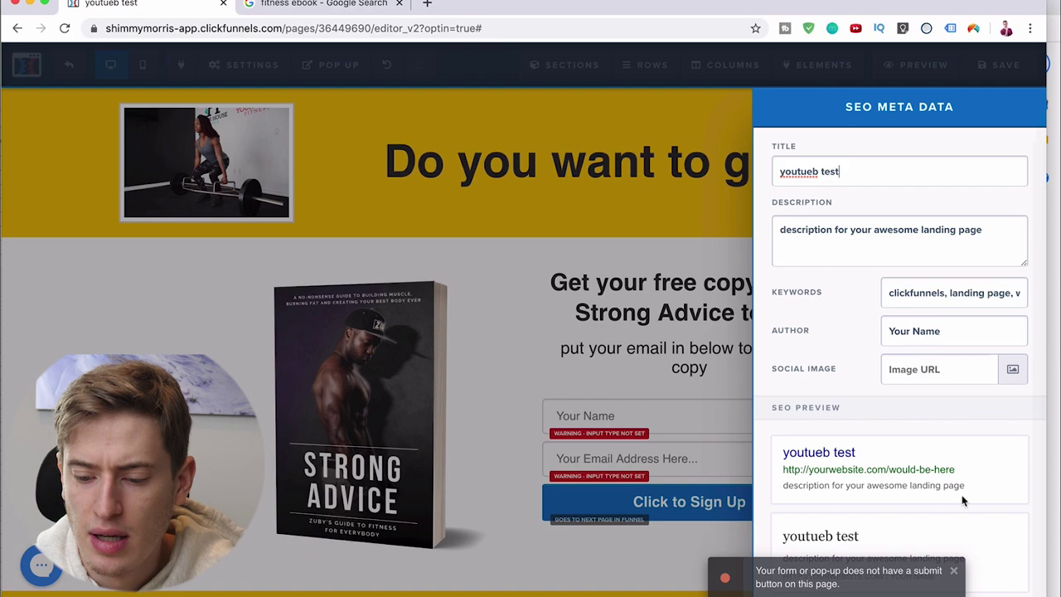
pyautogui.click(954, 570)
pyautogui.click(706, 581)
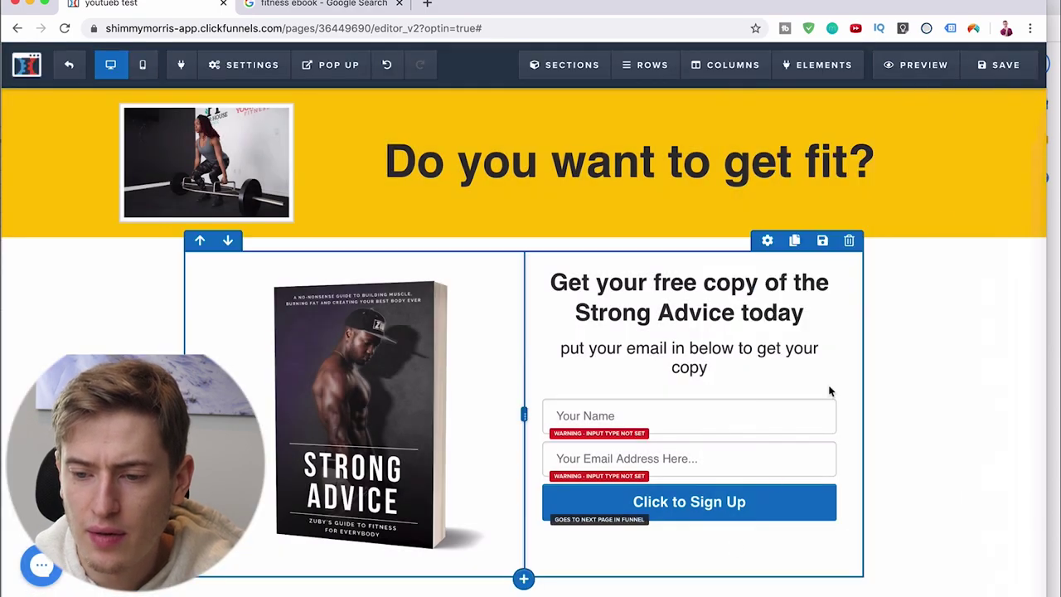
pyautogui.click(1020, 65)
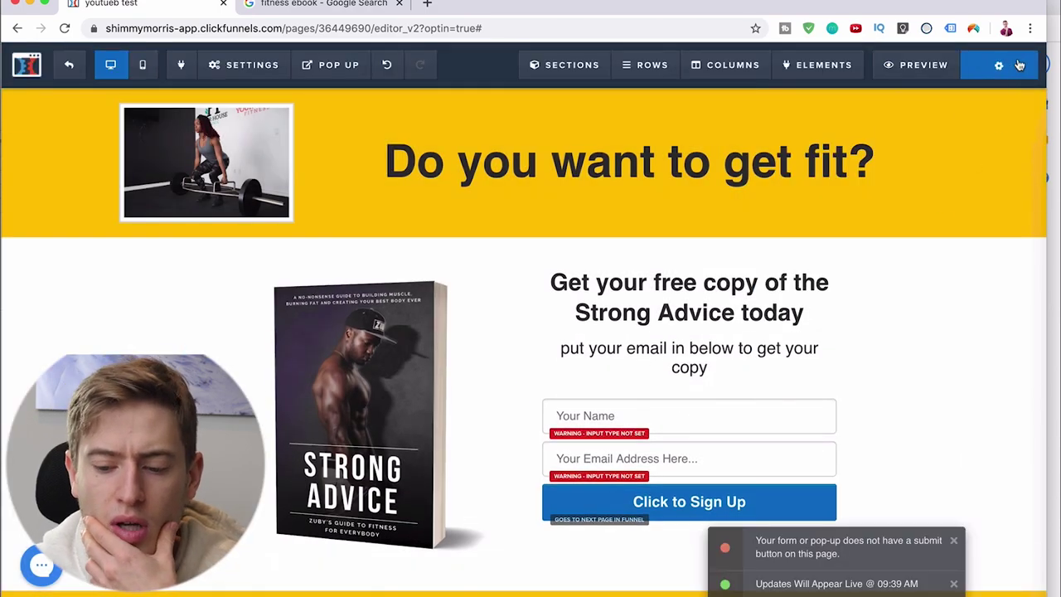
pyautogui.click(68, 65)
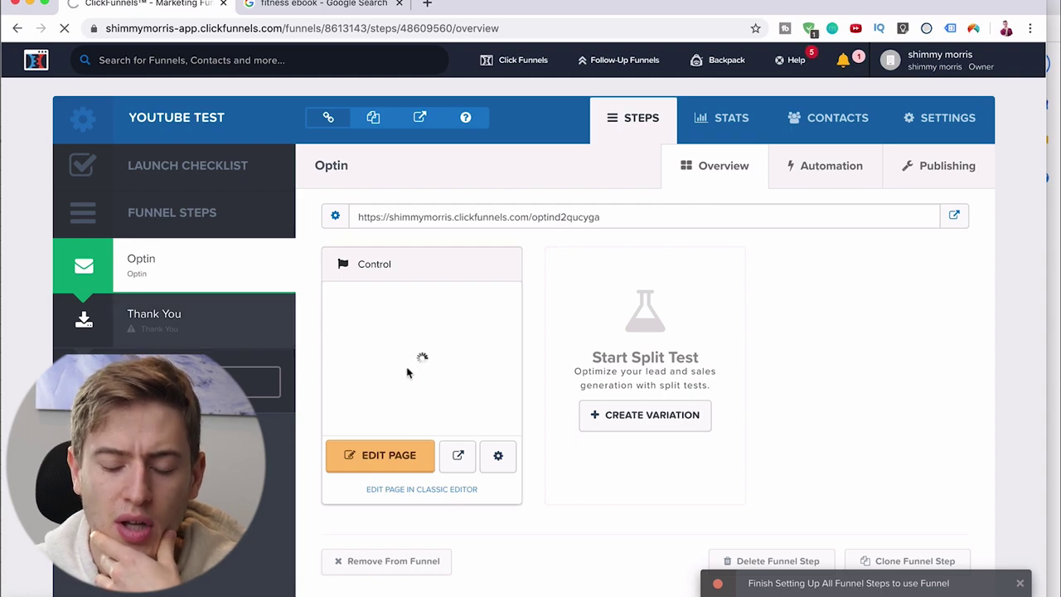
pyautogui.click(207, 268)
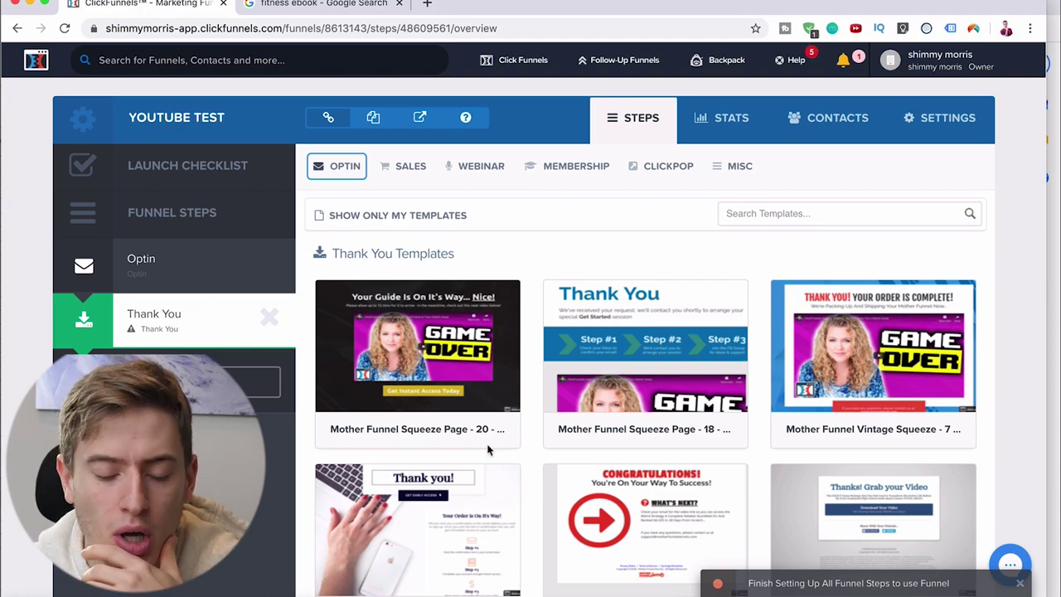
pyautogui.scroll(-15, 498, 455)
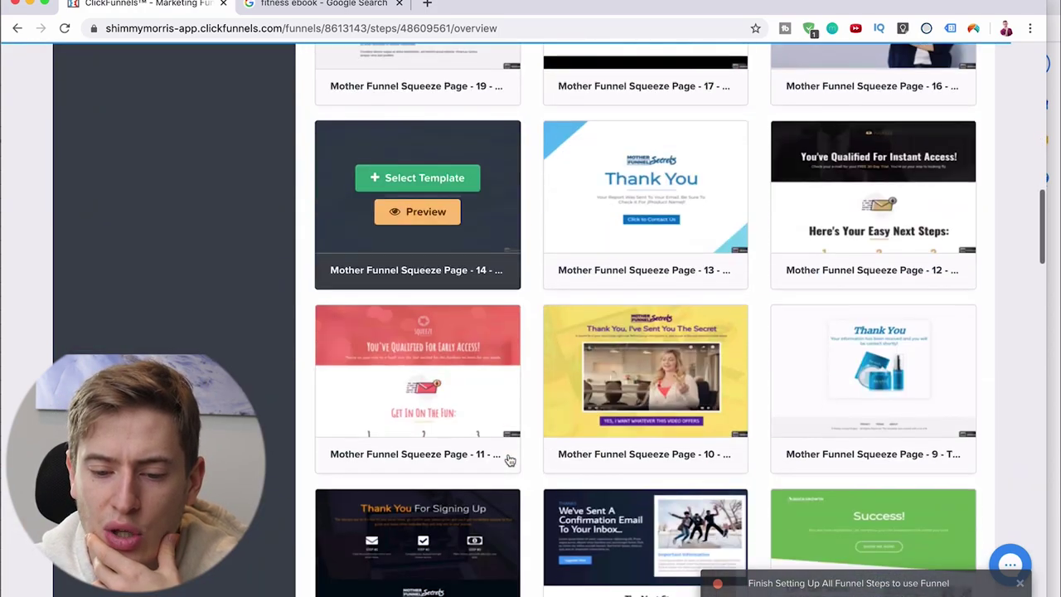
pyautogui.scroll(-3, 509, 459)
pyautogui.scroll(20, 508, 458)
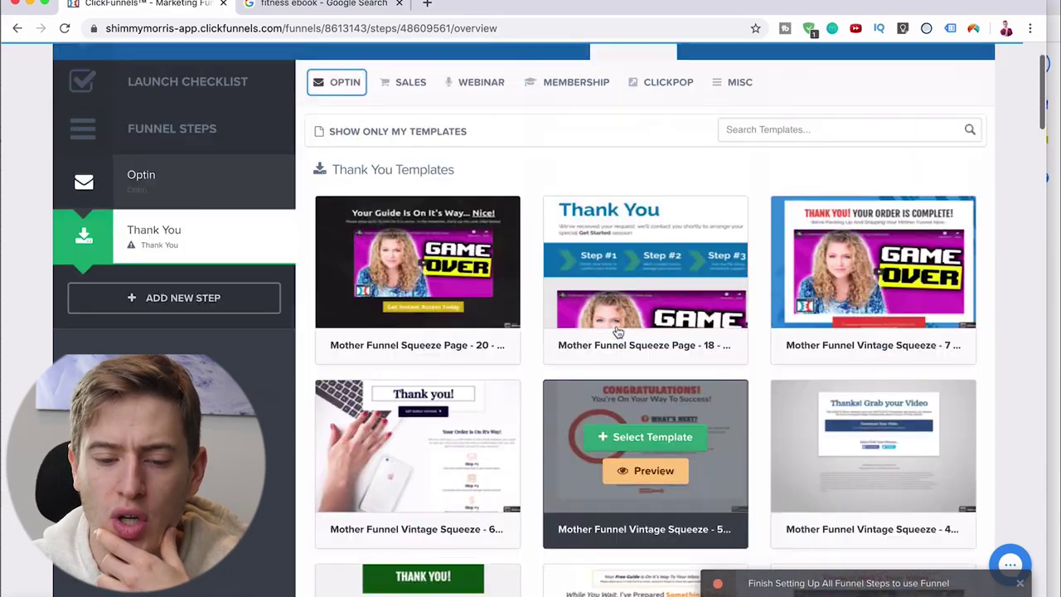
pyautogui.scroll(-6, 618, 332)
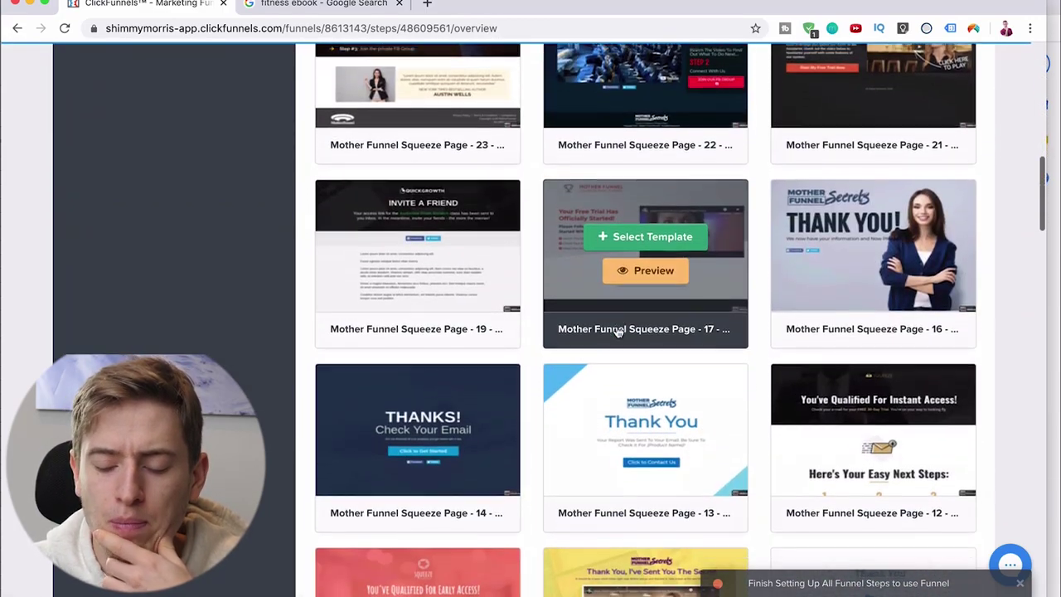
pyautogui.scroll(-6, 618, 331)
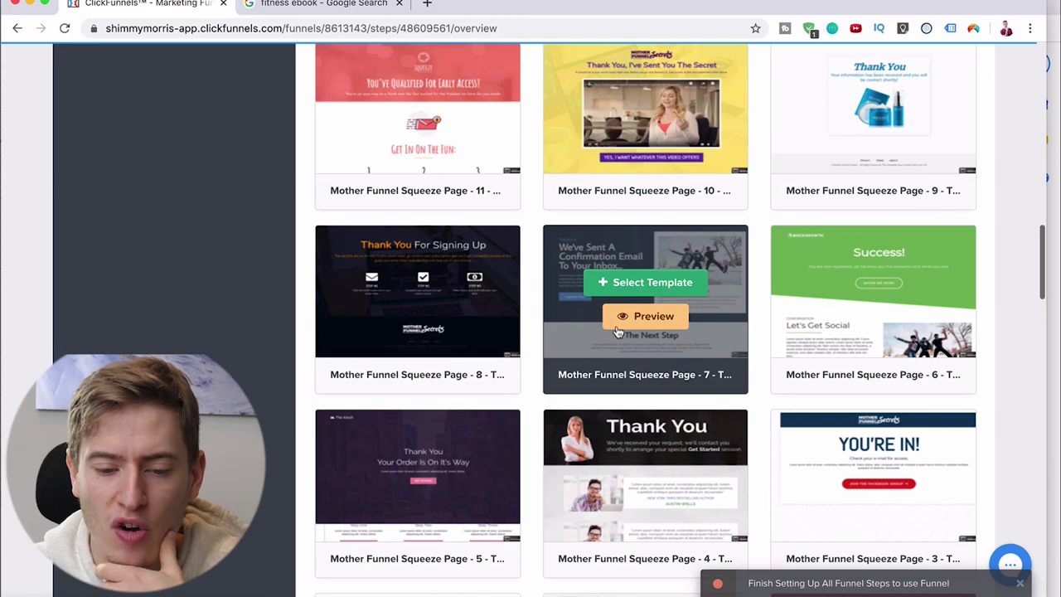
pyautogui.scroll(-6, 617, 332)
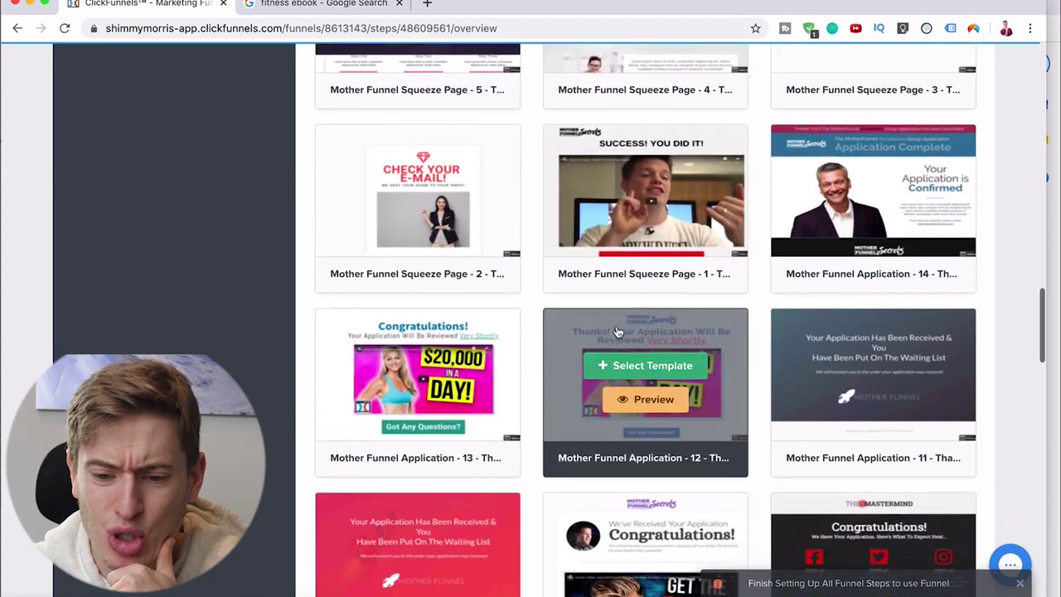
pyautogui.scroll(10, 618, 332)
pyautogui.scroll(15, 617, 331)
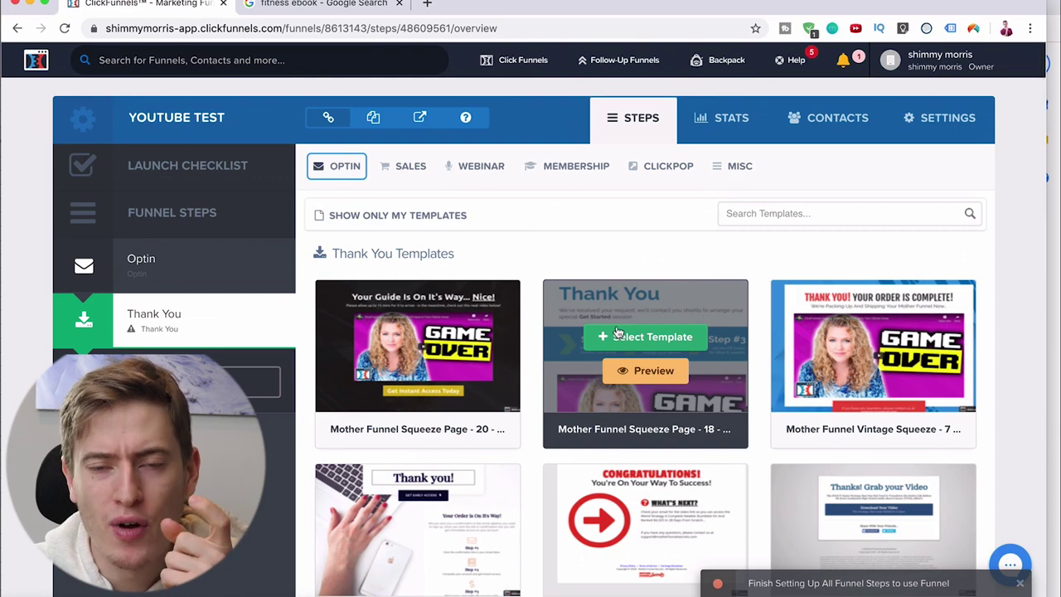
pyautogui.click(617, 335)
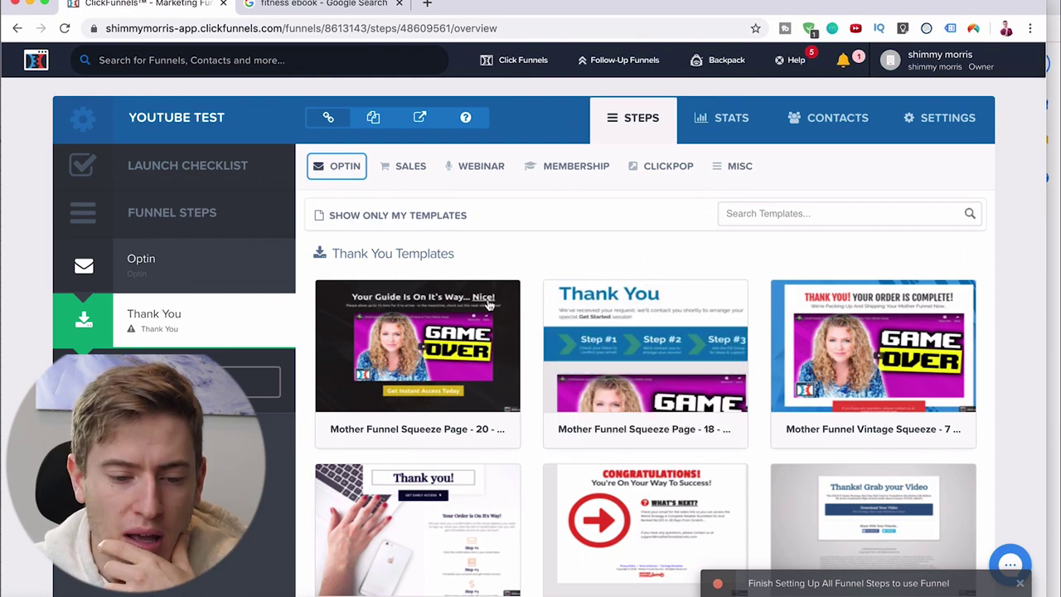
pyautogui.click(221, 283)
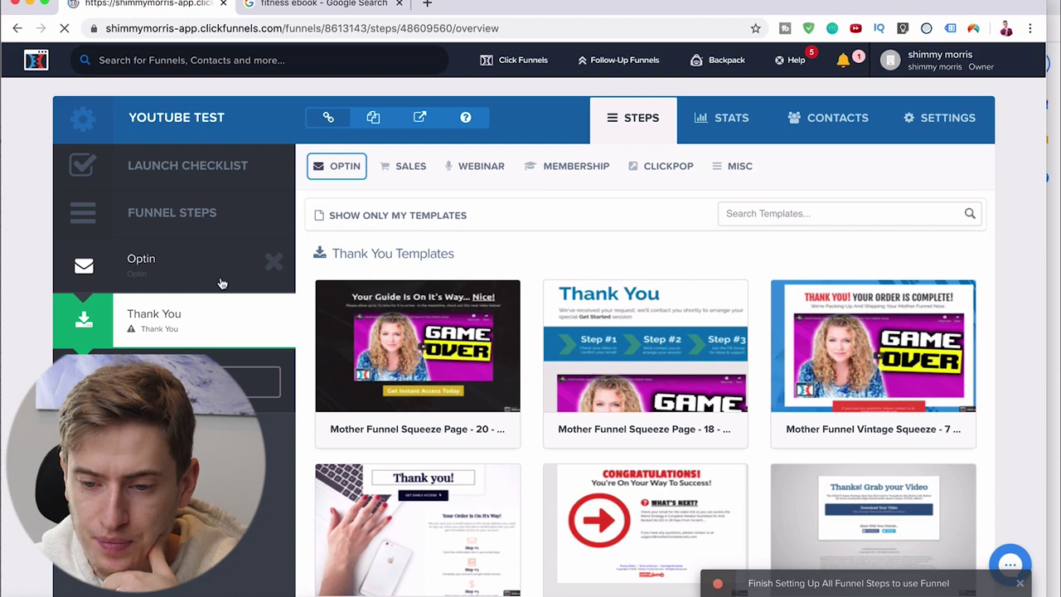